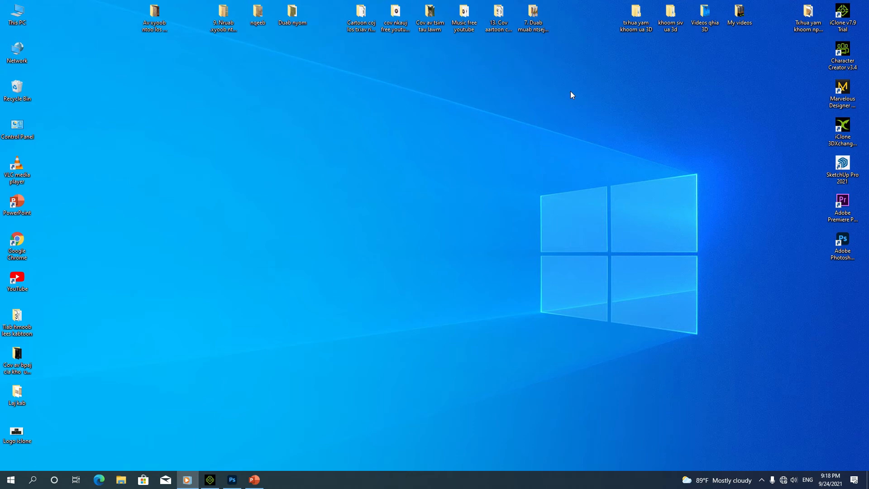
pyautogui.rightClick(401, 117)
pyautogui.click(421, 143)
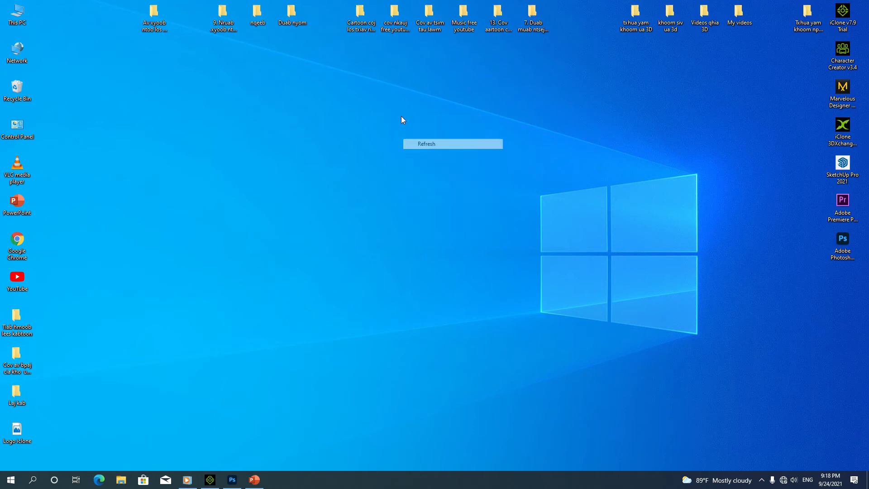
pyautogui.rightClick(382, 91)
pyautogui.click(407, 117)
pyautogui.rightClick(394, 104)
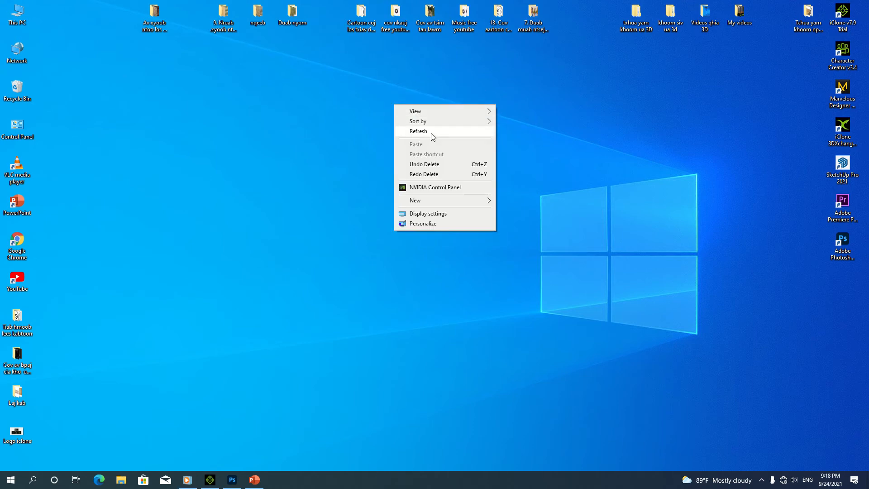
pyautogui.click(414, 129)
pyautogui.rightClick(414, 125)
pyautogui.click(455, 150)
pyautogui.rightClick(352, 92)
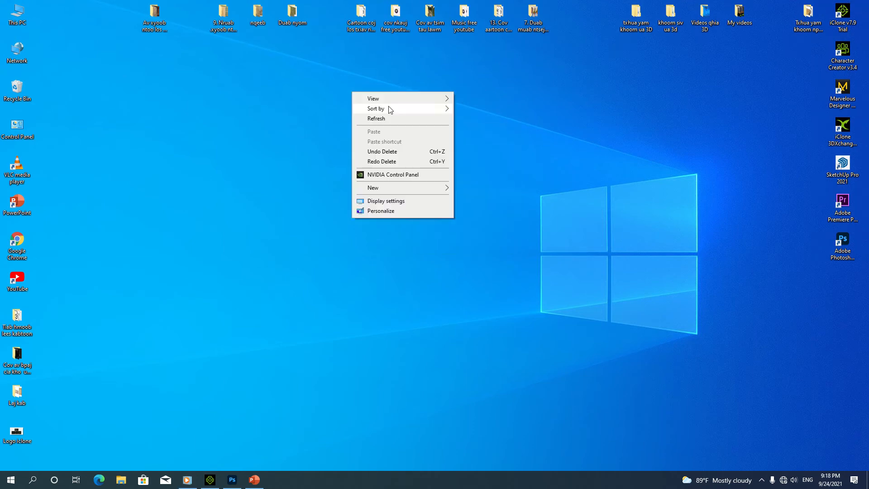
pyautogui.click(412, 119)
pyautogui.rightClick(406, 117)
pyautogui.click(441, 142)
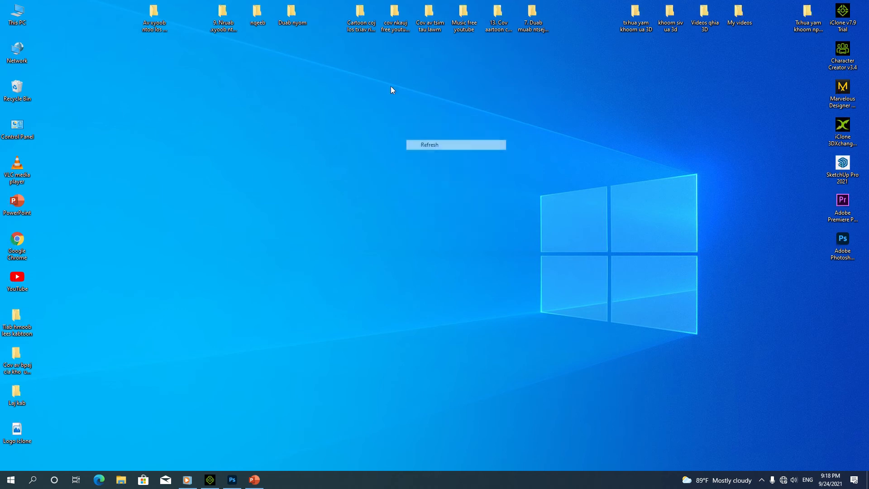
pyautogui.rightClick(384, 67)
pyautogui.click(411, 92)
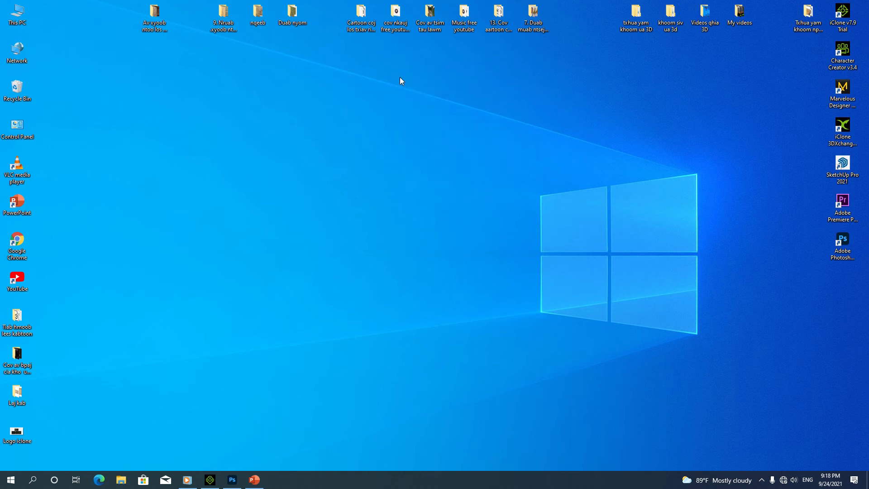
pyautogui.rightClick(400, 77)
pyautogui.click(442, 107)
pyautogui.rightClick(390, 88)
pyautogui.click(412, 113)
pyautogui.rightClick(400, 64)
pyautogui.click(367, 85)
pyautogui.rightClick(427, 96)
pyautogui.click(445, 122)
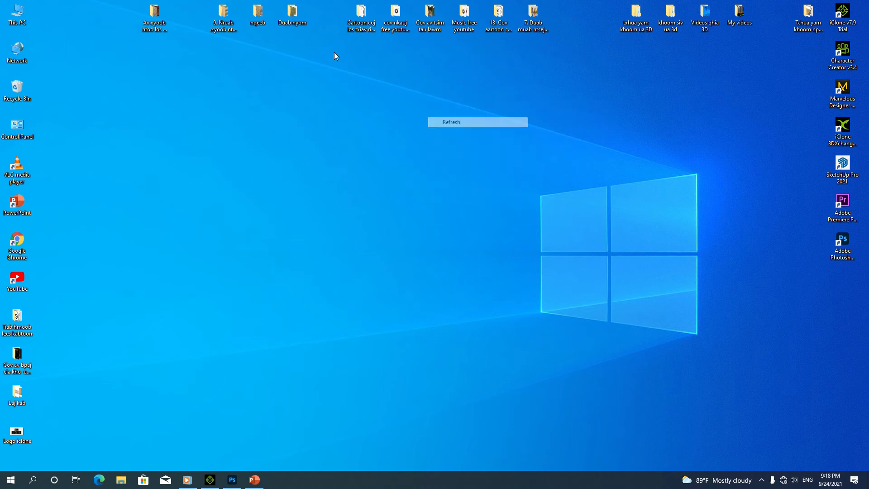
pyautogui.rightClick(330, 49)
pyautogui.click(367, 78)
pyautogui.rightClick(363, 78)
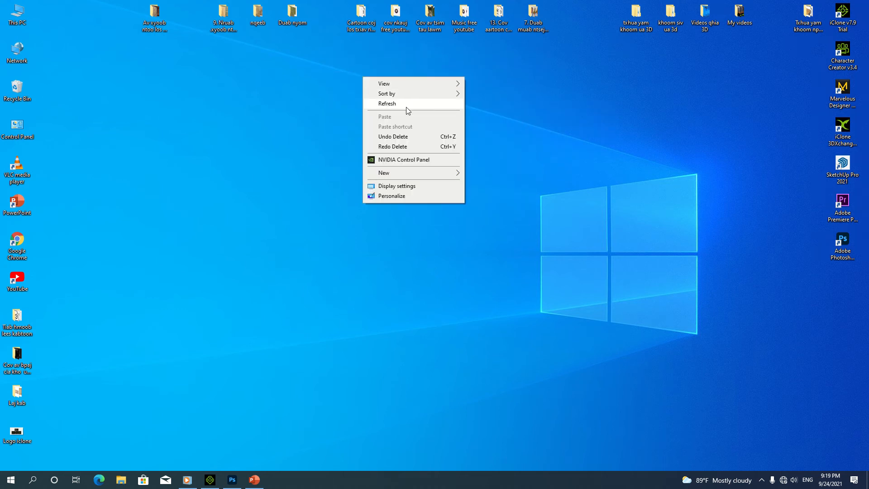
pyautogui.click(398, 105)
pyautogui.rightClick(346, 82)
pyautogui.click(388, 109)
pyautogui.rightClick(361, 83)
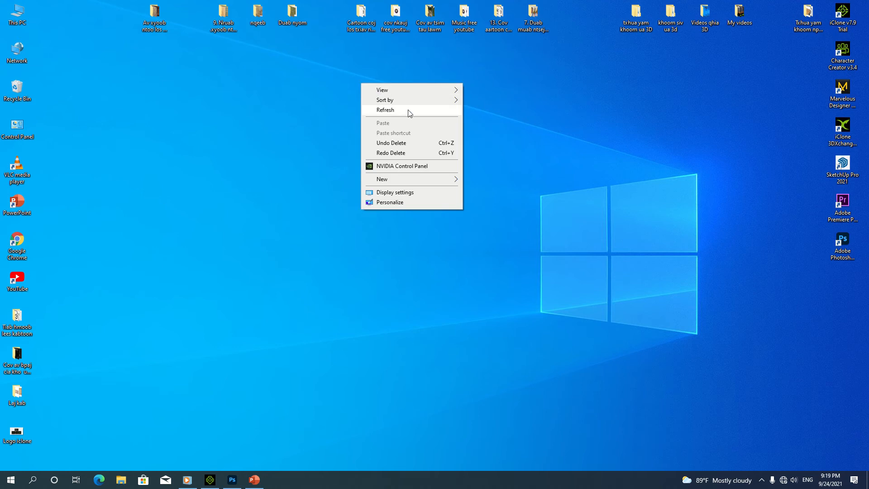
pyautogui.click(394, 109)
pyautogui.rightClick(347, 73)
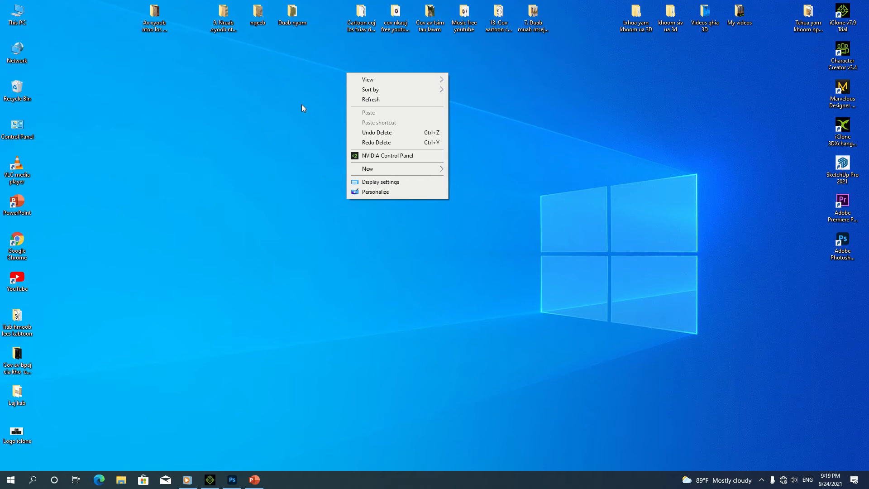
pyautogui.click(483, 66)
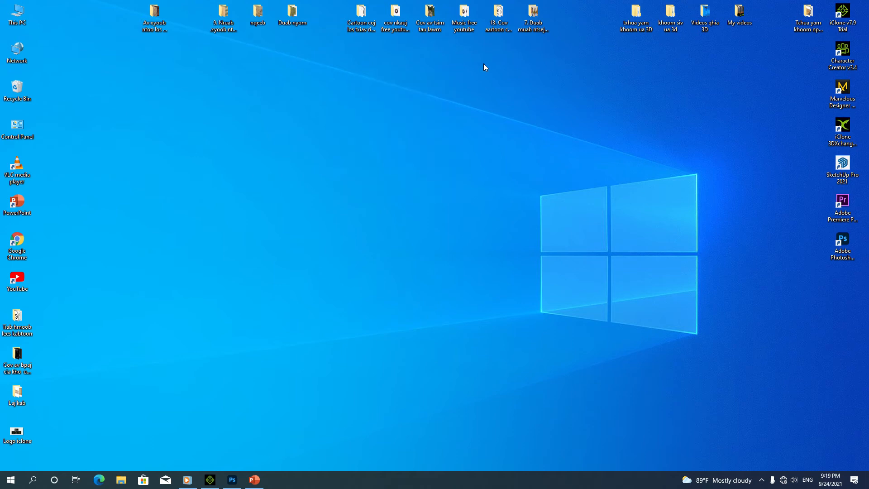
# Step: Switch to iClone 7 and add the Butte height map terrain from the content library to the scene
pyautogui.click(210, 479)
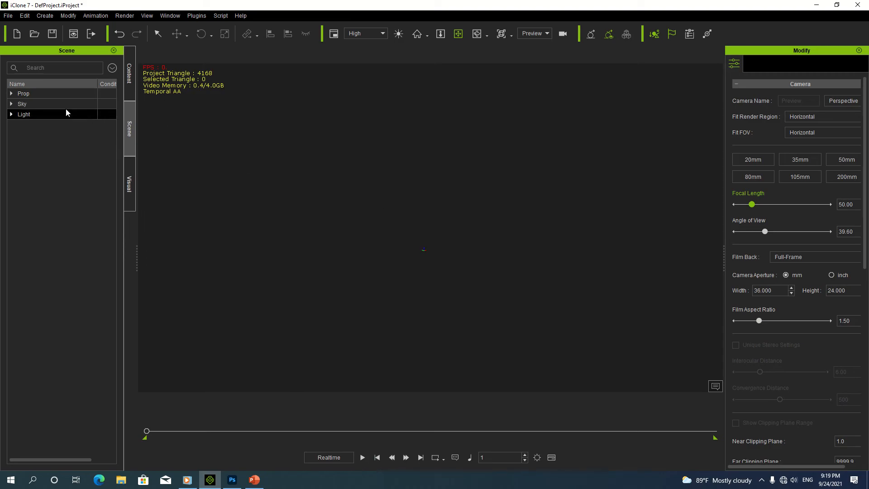
pyautogui.click(129, 84)
pyautogui.doubleClick(88, 203)
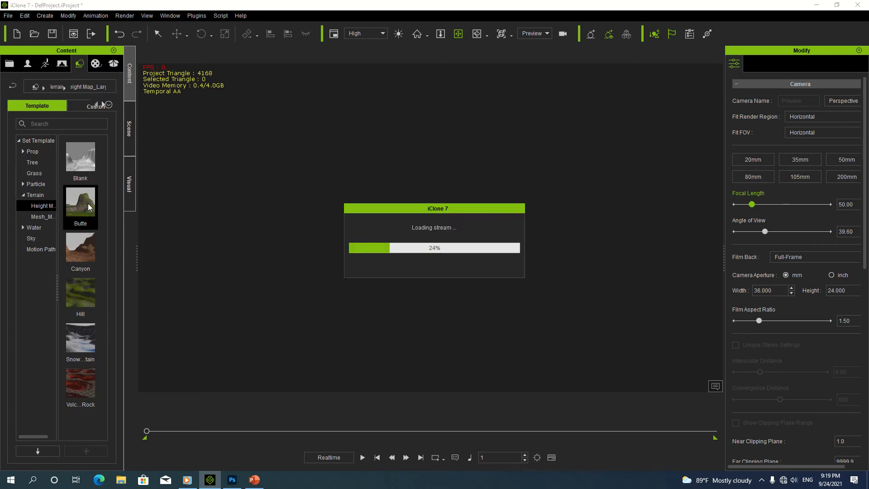
pyautogui.moveTo(421, 182); pyautogui.dragTo(434, 228, button='right')
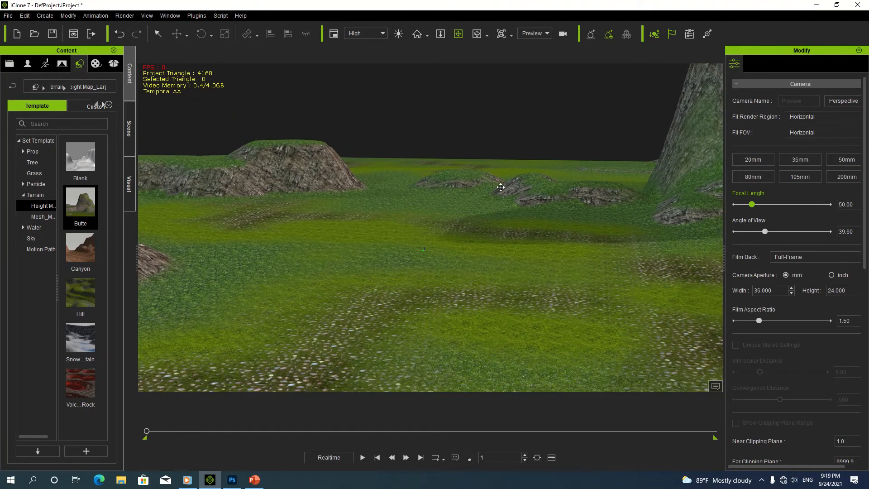
# Step: Select the Butte terrain in the scene and replace its height map with a black-and-grey image from the Pictures folder
pyautogui.click(131, 132)
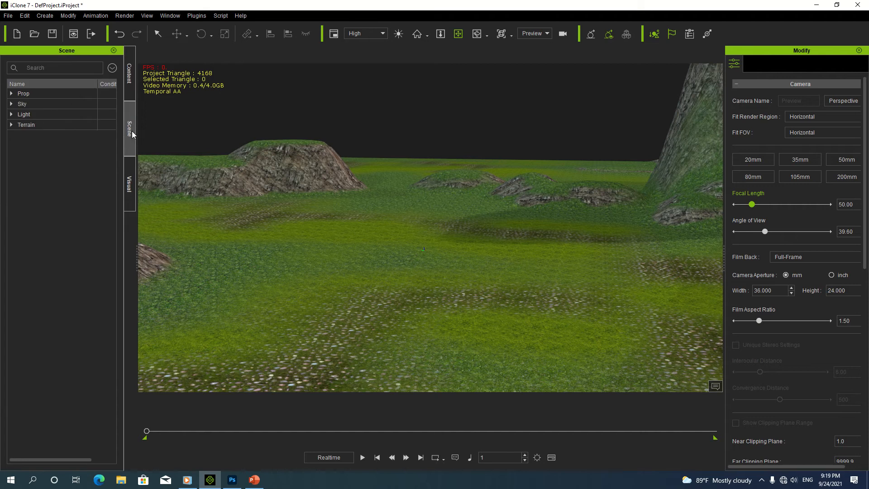
pyautogui.click(70, 126)
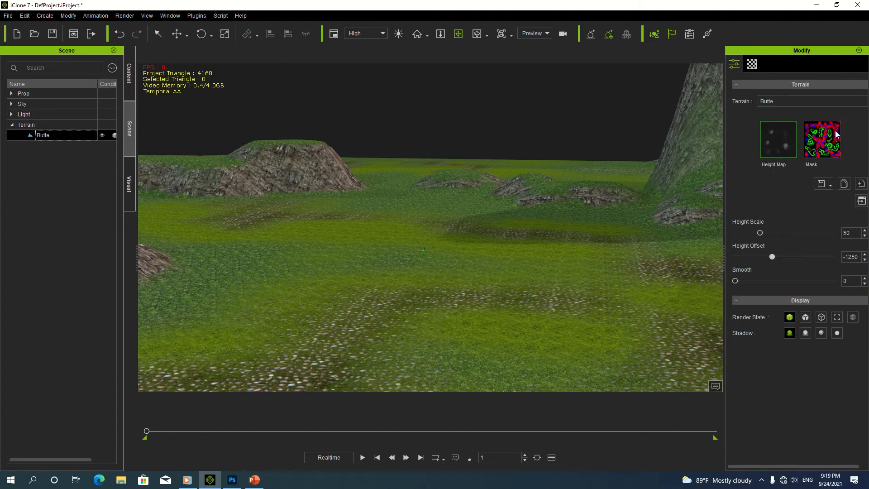
pyautogui.click(767, 137)
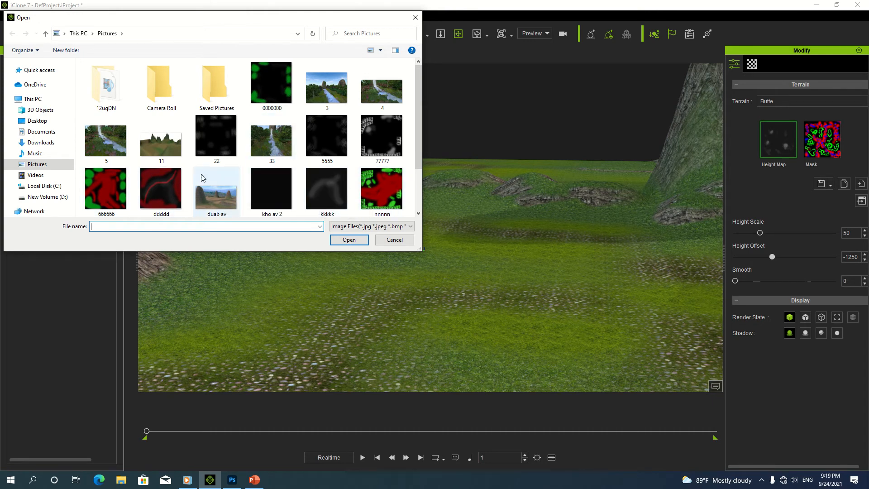
pyautogui.doubleClick(381, 183)
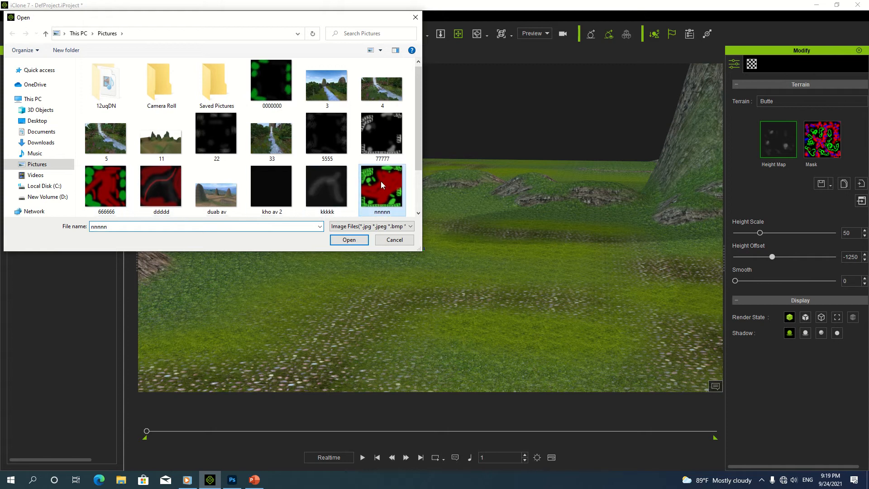
pyautogui.moveTo(481, 219); pyautogui.dragTo(668, 238)
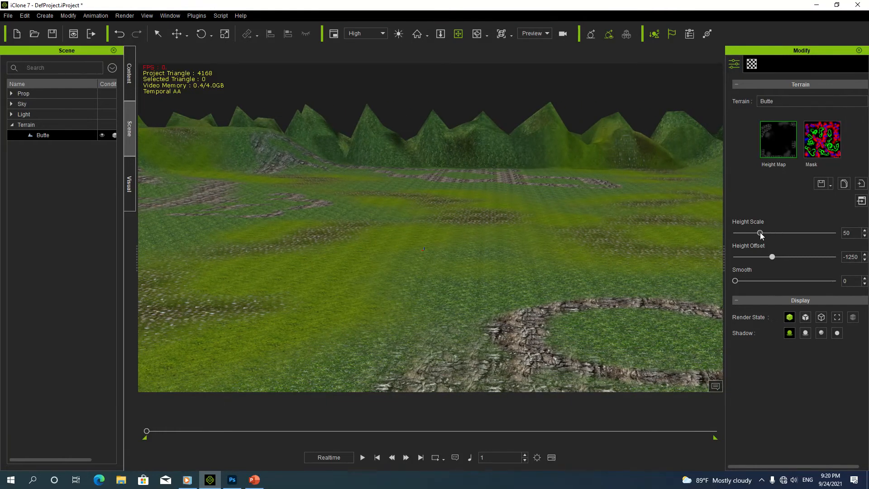
# Step: Set the Butte terrain's height scale to 56 and its smooth value to 2
pyautogui.moveTo(760, 235); pyautogui.dragTo(763, 235)
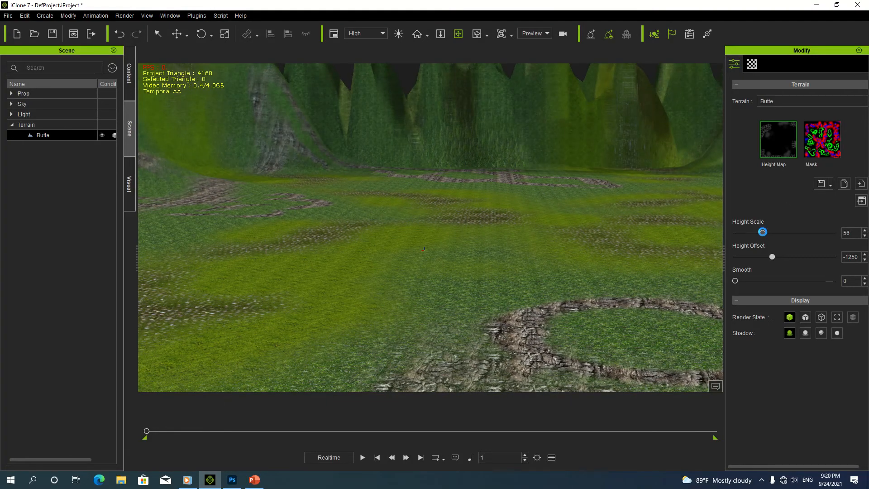
pyautogui.moveTo(633, 203); pyautogui.dragTo(580, 164)
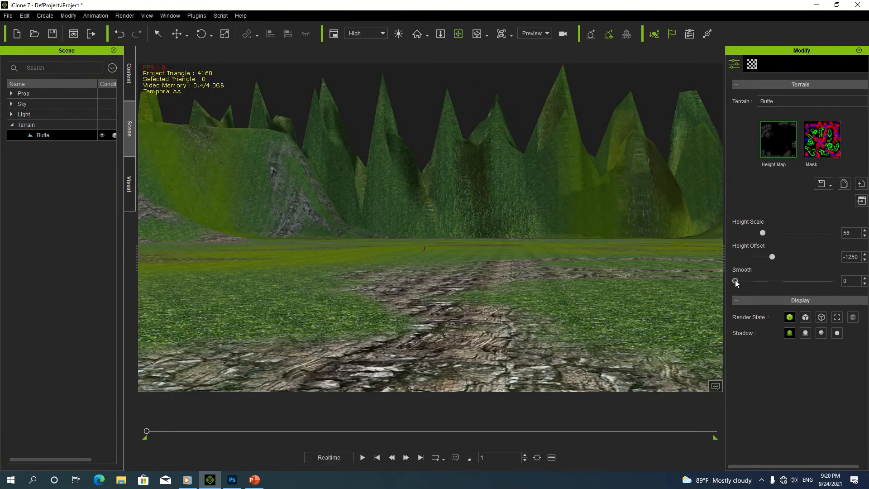
pyautogui.moveTo(735, 281); pyautogui.dragTo(742, 281)
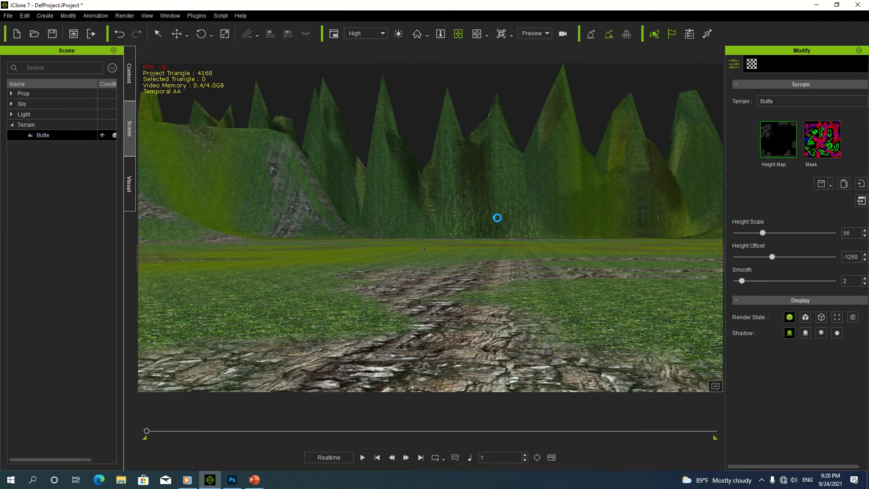
pyautogui.moveTo(497, 218); pyautogui.dragTo(553, 227)
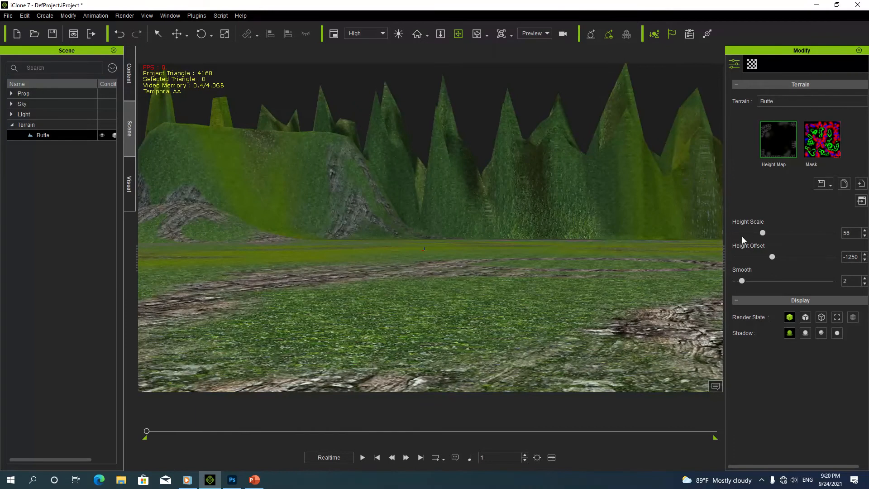
# Step: Set the Butte terrain's height scale to 44 and its smooth value to 5
pyautogui.moveTo(763, 233); pyautogui.dragTo(757, 233)
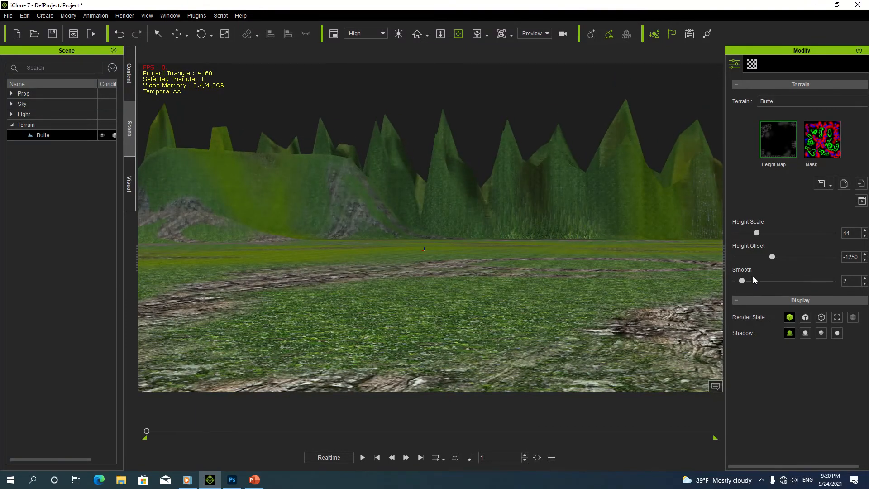
pyautogui.moveTo(741, 280); pyautogui.dragTo(752, 281)
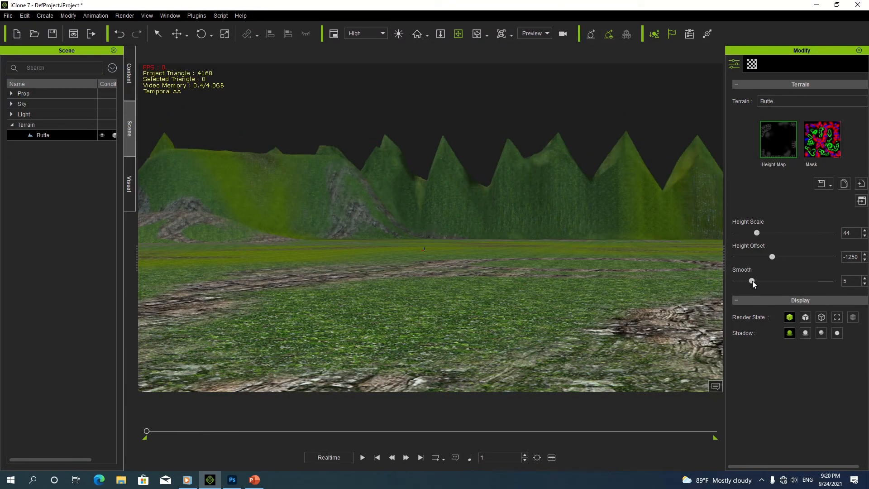
pyautogui.moveTo(680, 271); pyautogui.dragTo(519, 155, button='right')
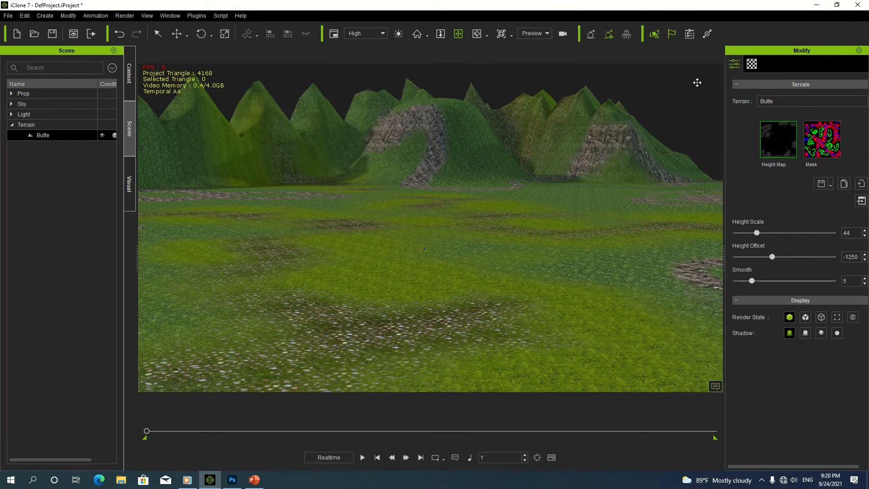
# Step: Open the Butte terrain's material settings and select the Height Map 01 material
pyautogui.click(751, 64)
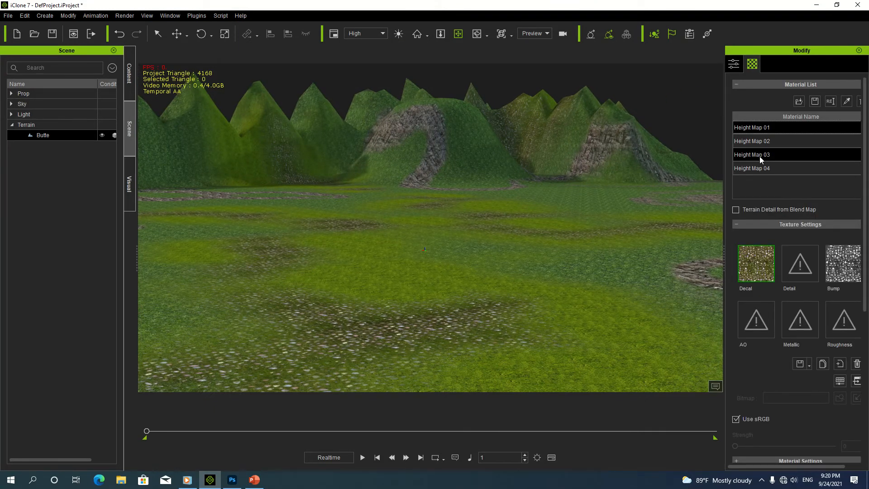
pyautogui.click(759, 128)
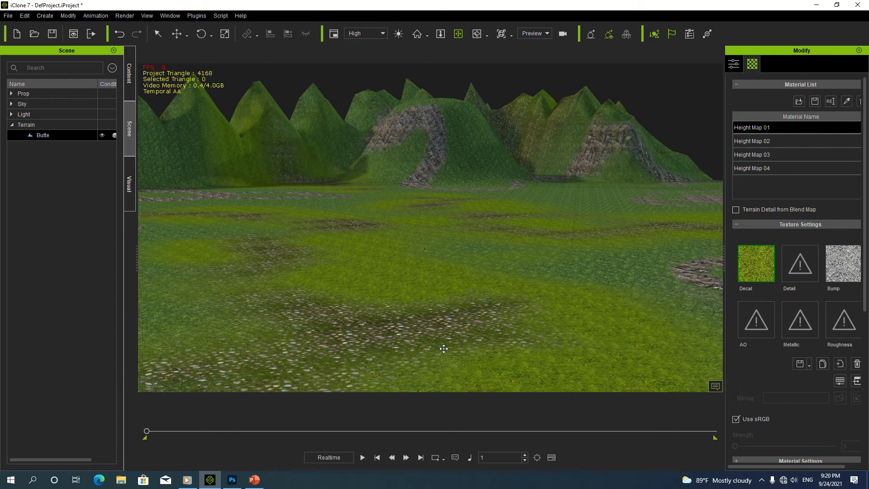
# Step: Try the cracked-earth image from the Av xyoob ntoo los ua 3D folder as the Height Map 01 decal texture
pyautogui.doubleClick(760, 262)
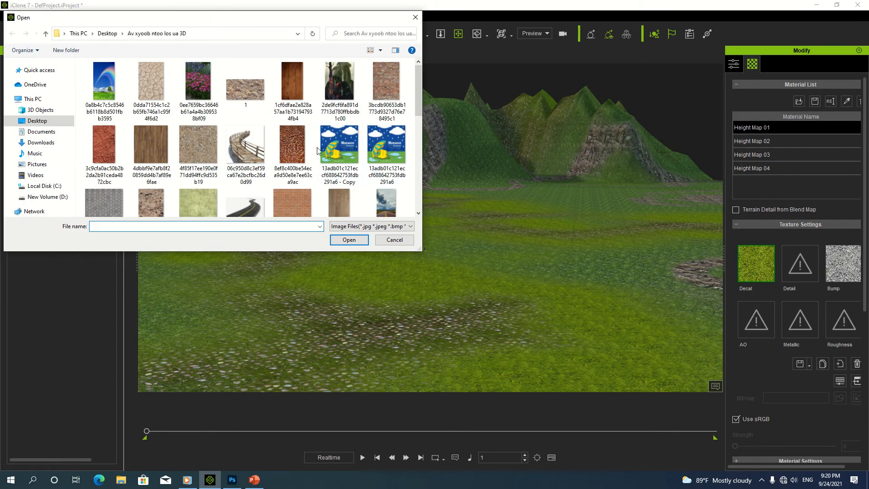
pyautogui.moveTo(417, 100)
pyautogui.mouseDown()
pyautogui.moveTo(416, 120)
pyautogui.moveTo(419, 100)
pyautogui.mouseUp()
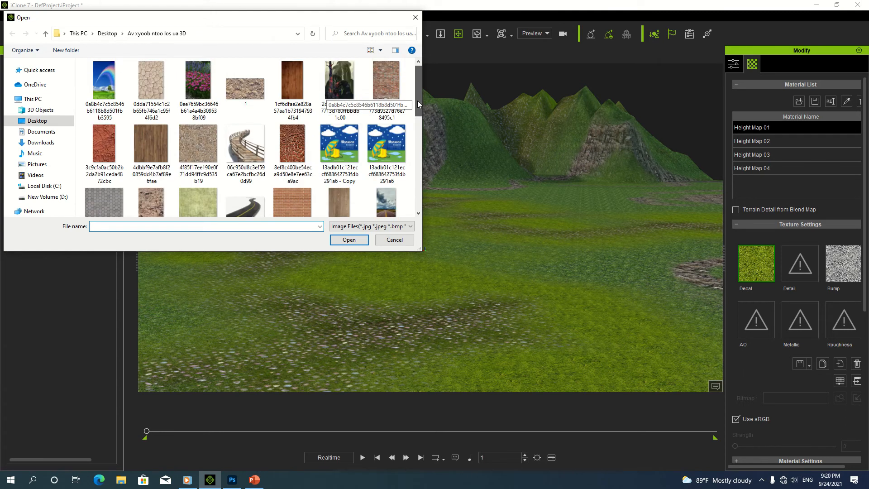
pyautogui.doubleClick(151, 79)
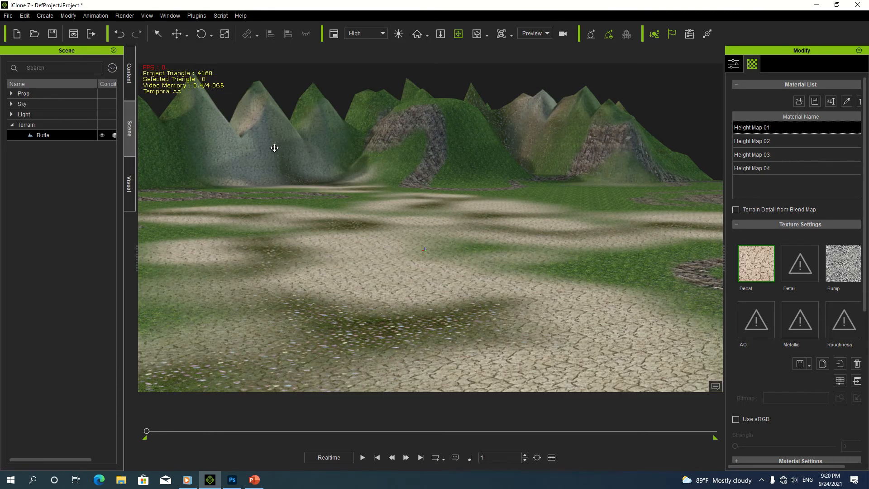
# Step: Load the brown cracked-rock image as the Height Map 01 decal texture
pyautogui.doubleClick(764, 262)
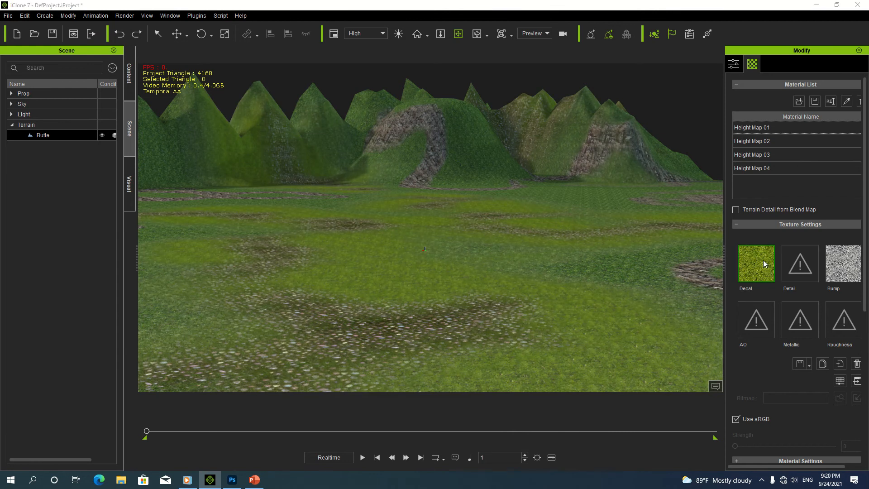
pyautogui.moveTo(418, 92); pyautogui.dragTo(416, 132)
pyautogui.doubleClick(387, 138)
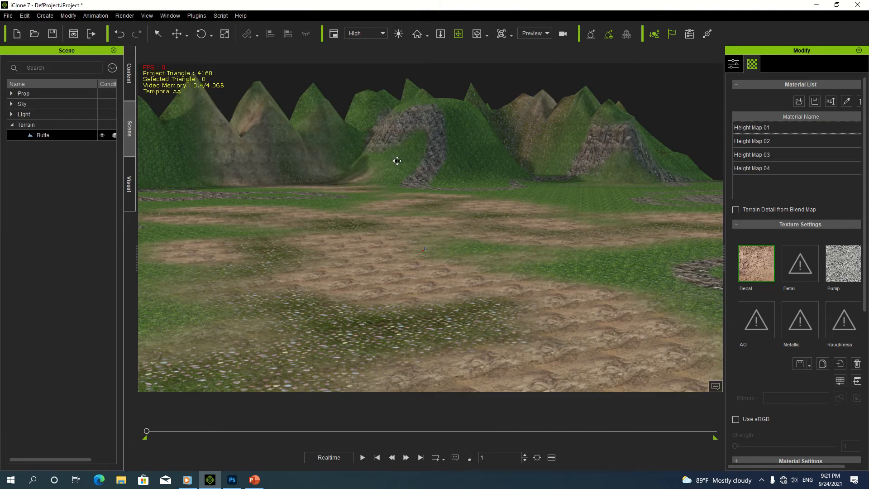
pyautogui.moveTo(427, 261); pyautogui.dragTo(395, 246, button='right')
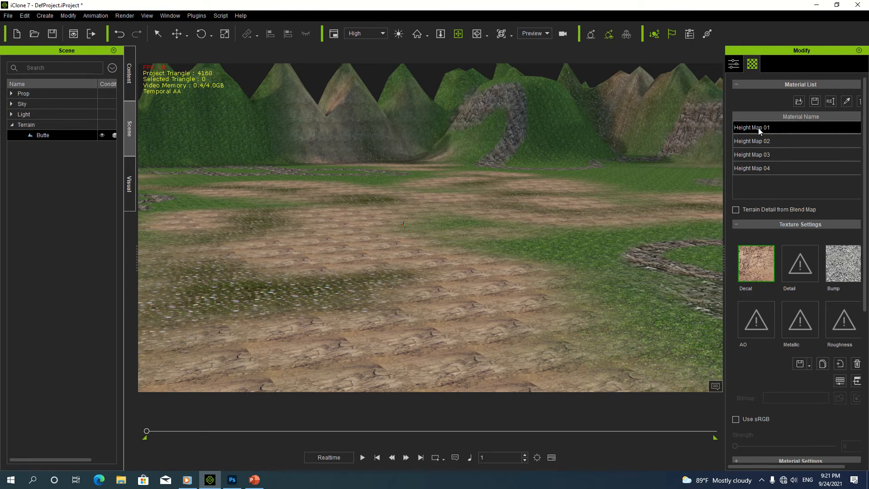
# Step: Copy the Height Map 01 decal texture and paste it as the decal texture of Height Map 03
pyautogui.rightClick(754, 253)
pyautogui.click(789, 274)
pyautogui.click(761, 156)
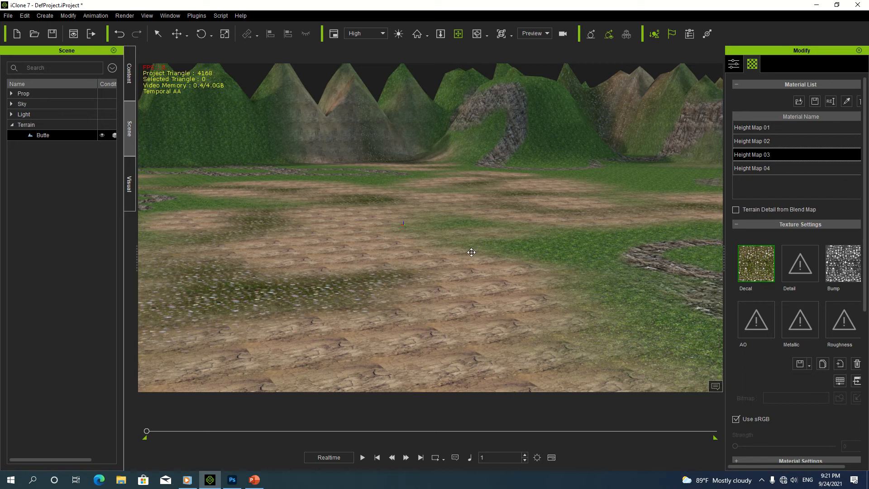
pyautogui.rightClick(748, 261)
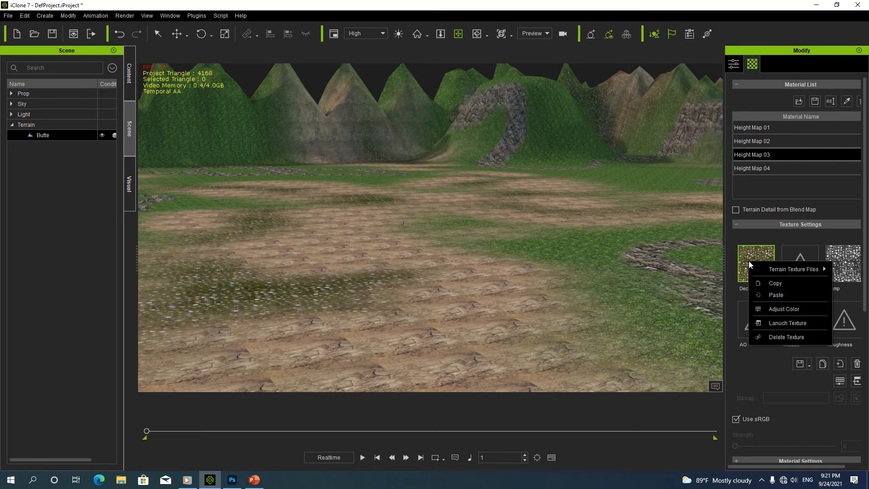
pyautogui.click(778, 294)
pyautogui.scroll(-5, 507, 257)
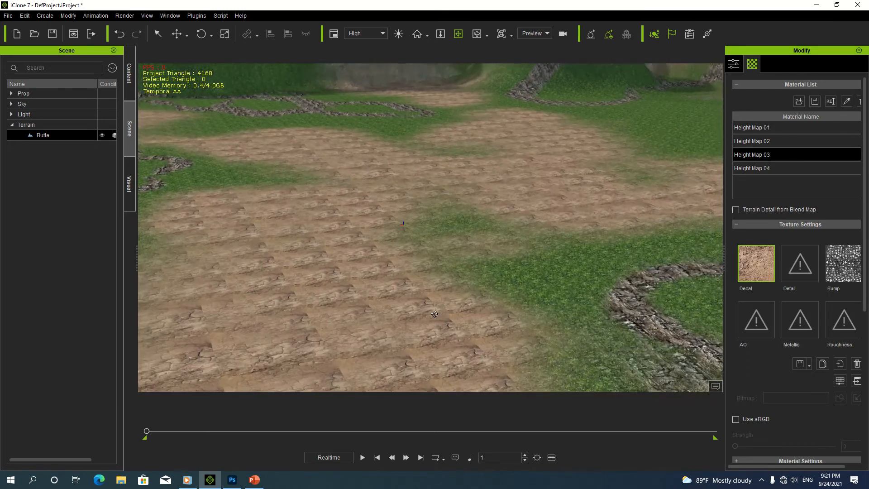
pyautogui.moveTo(386, 298); pyautogui.dragTo(598, 195, button='right')
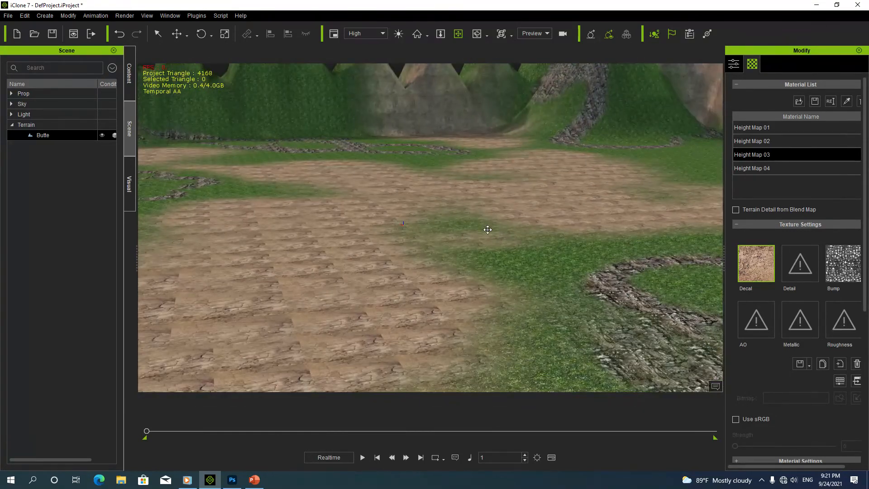
pyautogui.moveTo(487, 230)
pyautogui.mouseDown(button='right')
pyautogui.moveTo(514, 247)
pyautogui.moveTo(482, 235)
pyautogui.mouseUp(button='right')
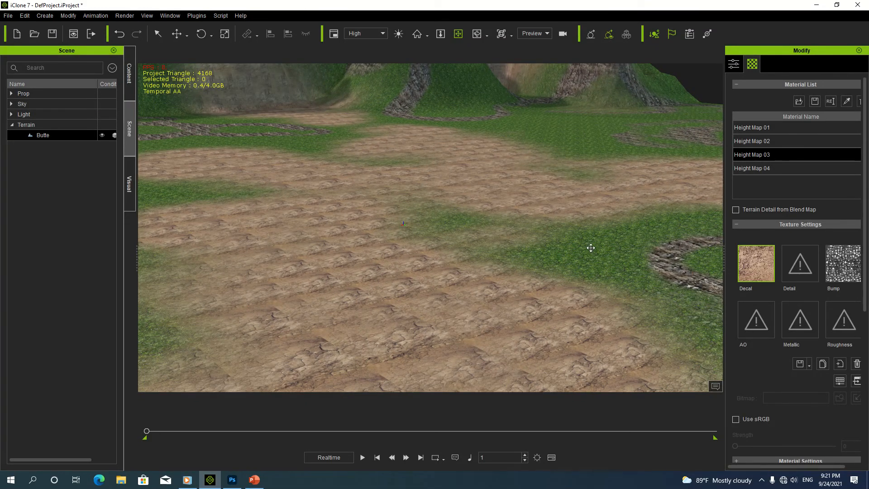
pyautogui.moveTo(553, 148); pyautogui.dragTo(487, 188, button='right')
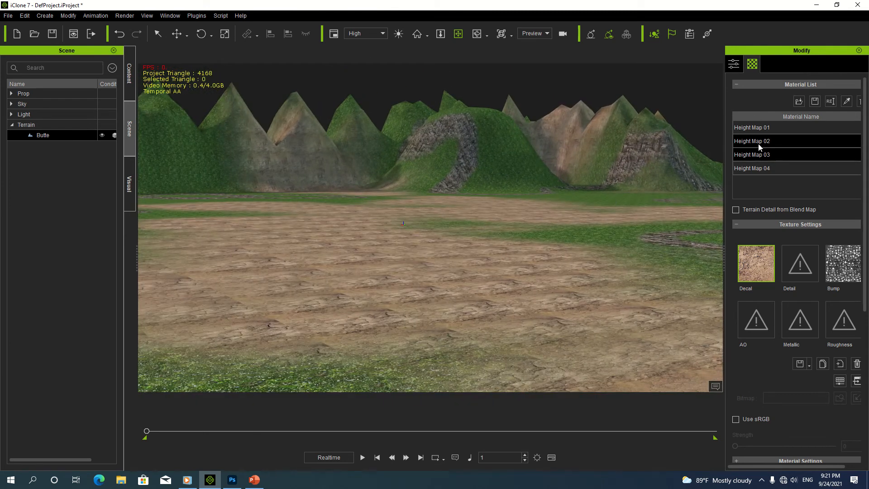
# Step: Load the first green-brown grass image from the Desktop's Duab nyom folder as the Height Map 04 decal texture
pyautogui.click(767, 168)
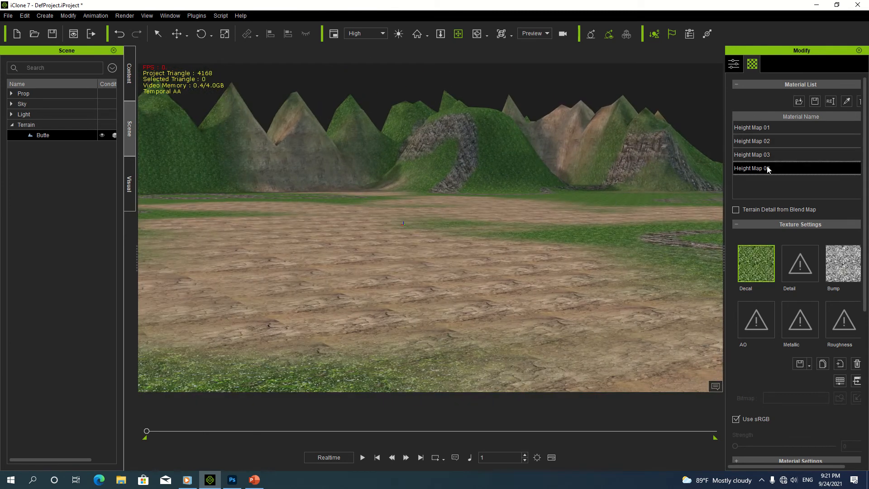
pyautogui.doubleClick(751, 273)
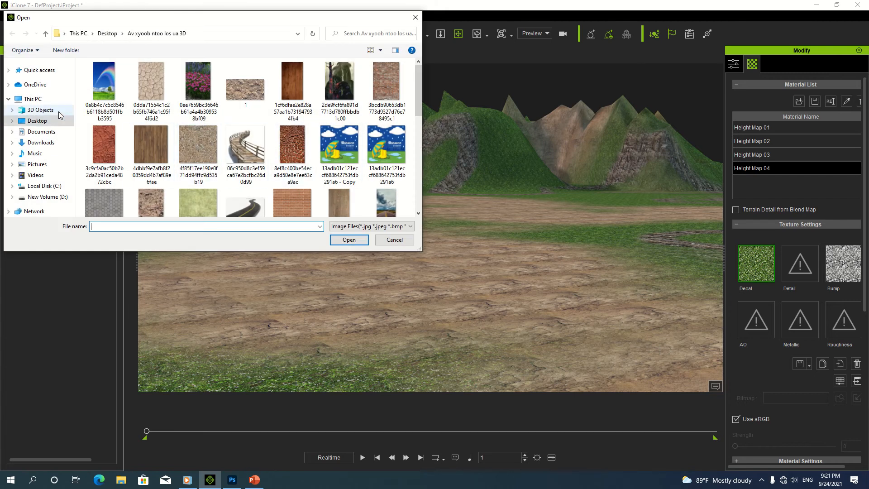
pyautogui.click(37, 121)
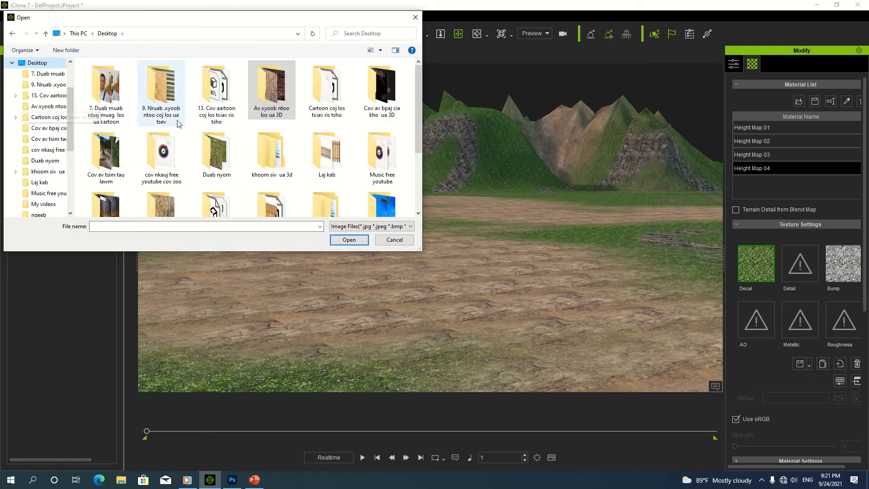
pyautogui.doubleClick(217, 152)
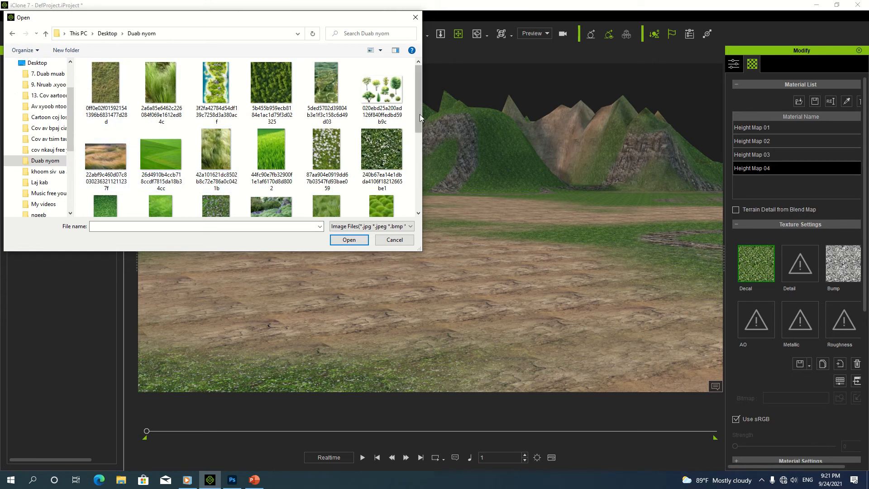
pyautogui.moveTo(417, 103); pyautogui.dragTo(422, 72)
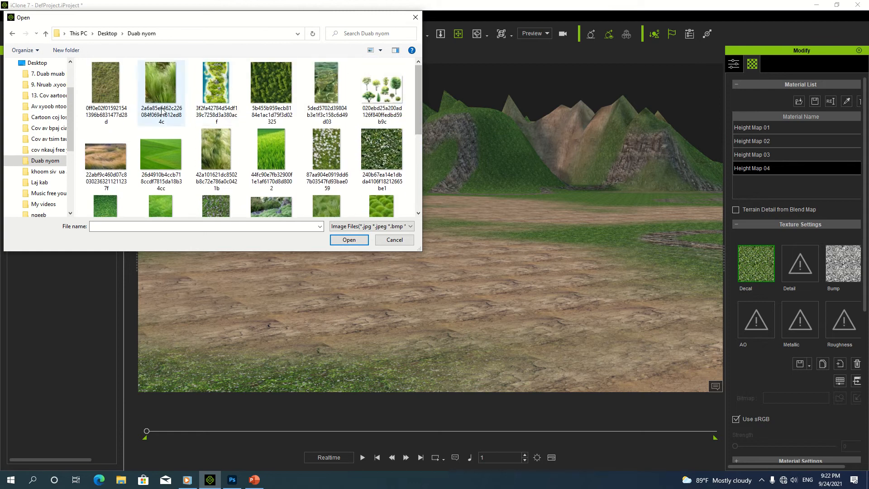
pyautogui.doubleClick(107, 91)
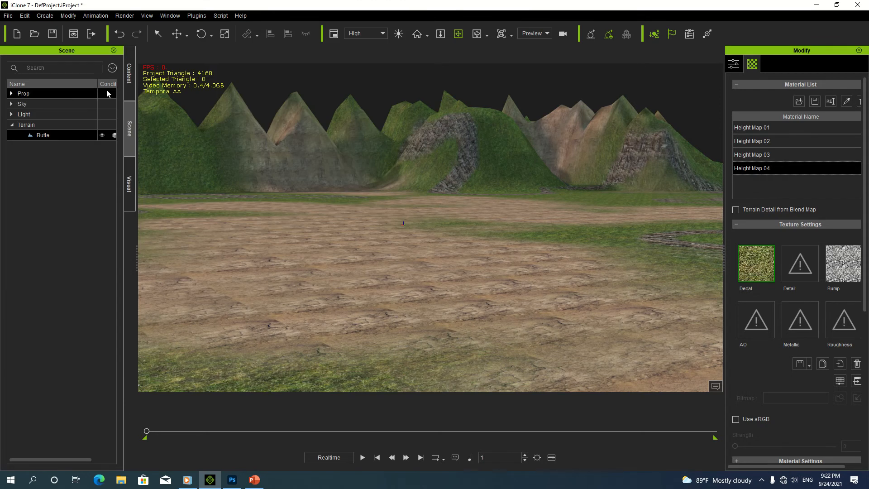
pyautogui.moveTo(316, 217); pyautogui.dragTo(428, 261, button='middle')
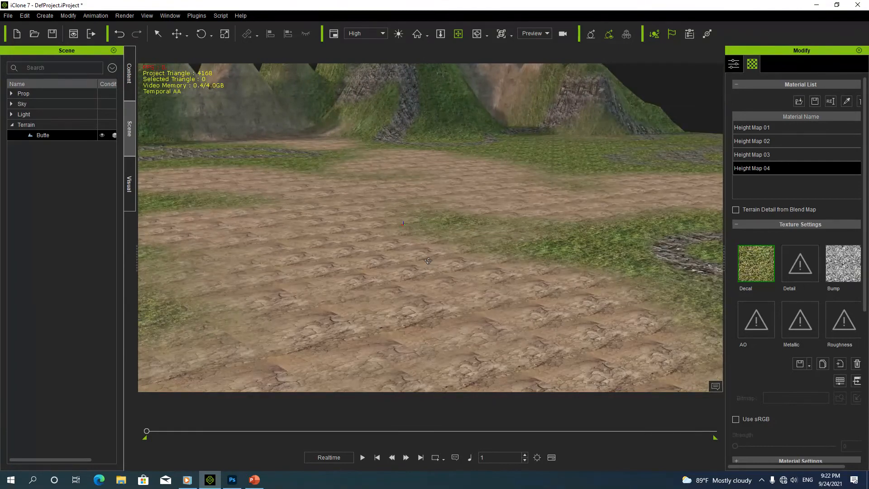
pyautogui.moveTo(442, 176); pyautogui.dragTo(447, 229, button='middle')
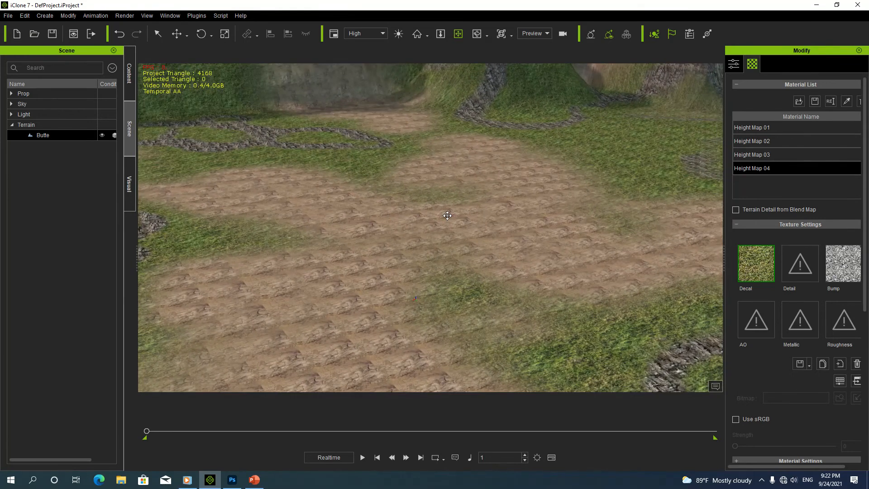
# Step: Adjust the preview camera's focal length, trying 118.44 and 40.63 before settling on 50.94
pyautogui.click(447, 215)
pyautogui.moveTo(751, 205); pyautogui.dragTo(786, 204)
pyautogui.moveTo(503, 275); pyautogui.dragTo(533, 276, button='middle')
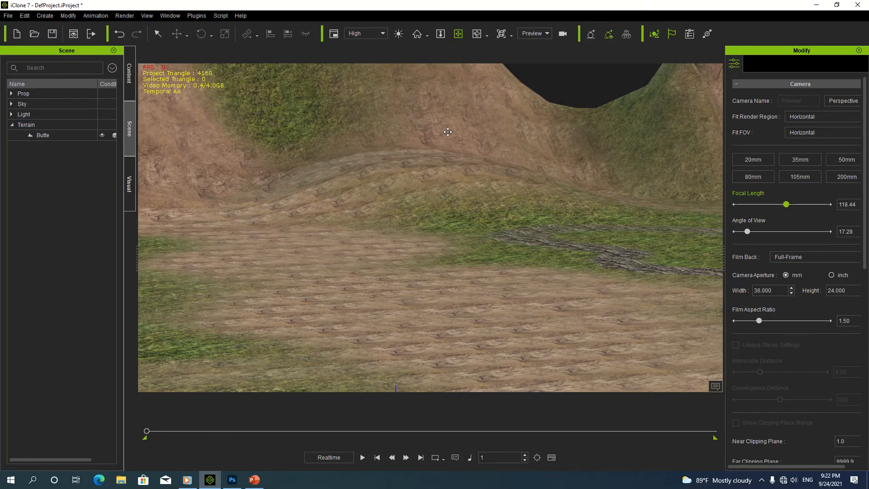
pyautogui.moveTo(787, 205); pyautogui.dragTo(747, 205)
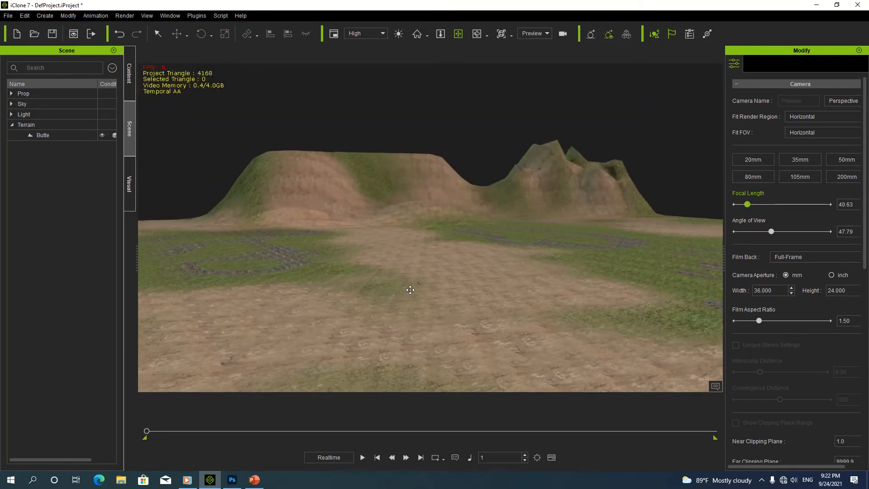
pyautogui.scroll(10, 410, 291)
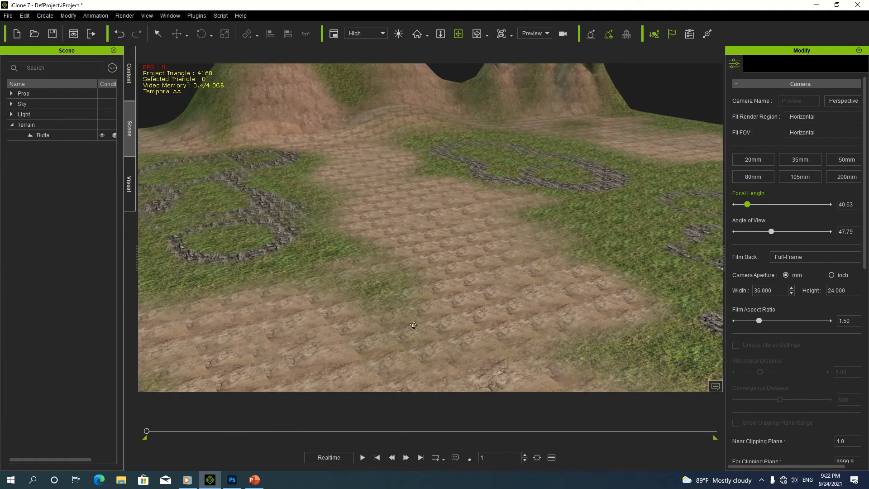
pyautogui.moveTo(397, 298); pyautogui.dragTo(628, 299, button='middle')
pyautogui.moveTo(752, 206); pyautogui.dragTo(757, 206)
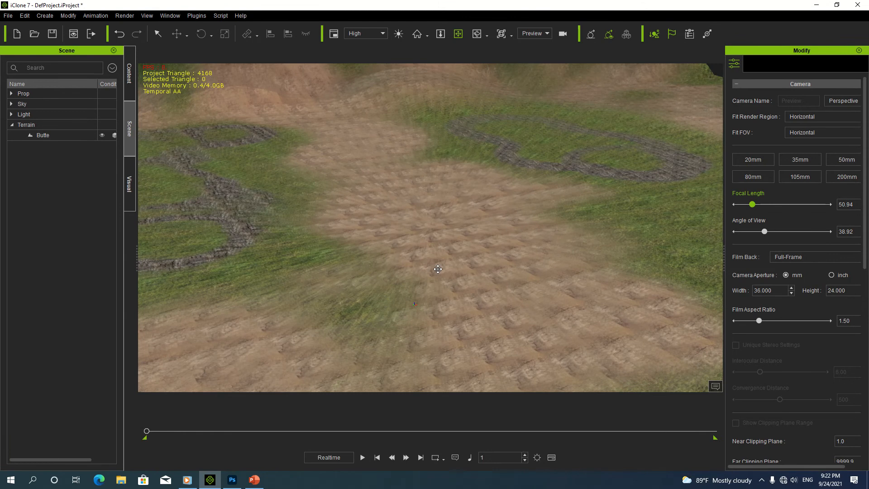
pyautogui.scroll(2, 434, 269)
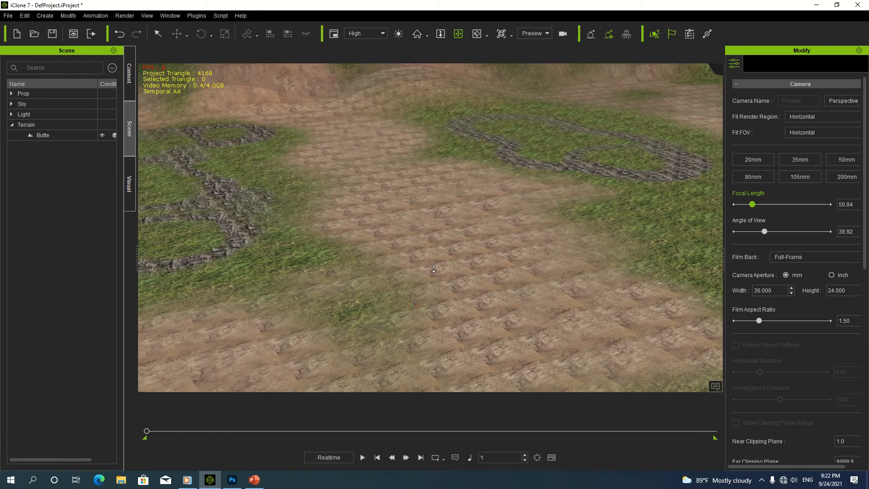
pyautogui.moveTo(419, 249); pyautogui.dragTo(421, 176, button='middle')
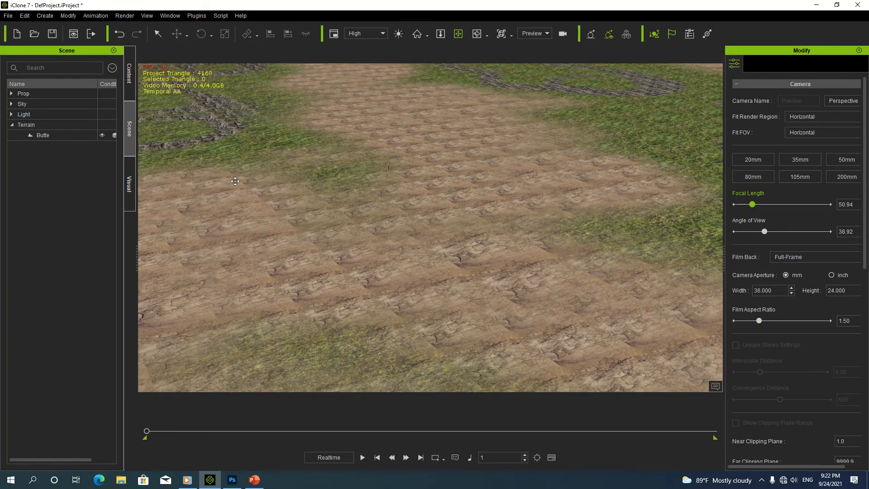
# Step: Widen the content library and open the custom prop folder tsev hmoob
pyautogui.click(130, 73)
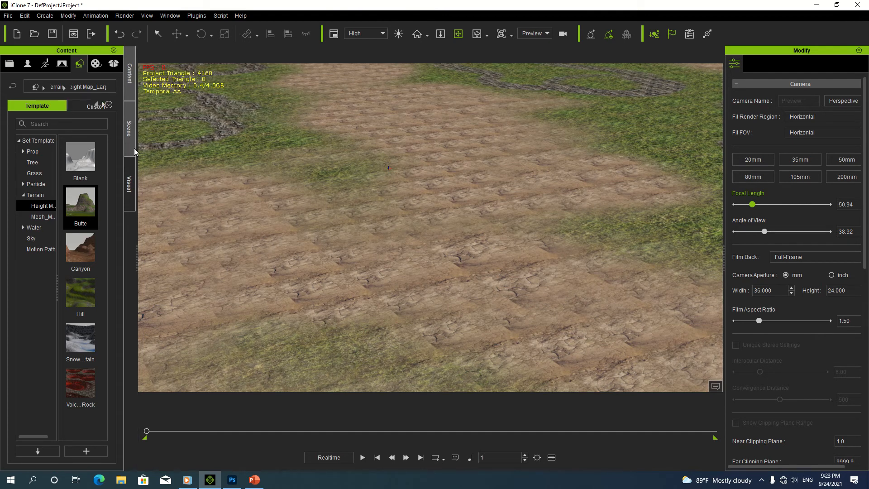
pyautogui.moveTo(135, 151); pyautogui.dragTo(159, 149)
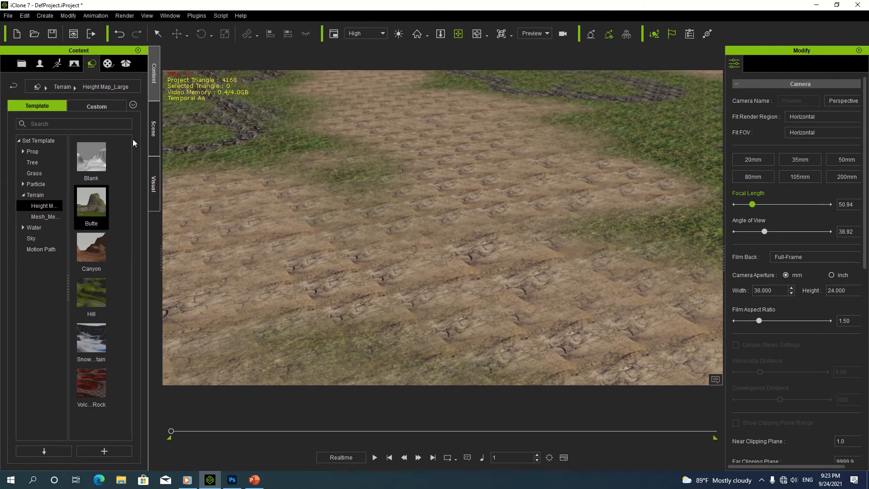
pyautogui.moveTo(343, 194); pyautogui.dragTo(326, 158, button='right')
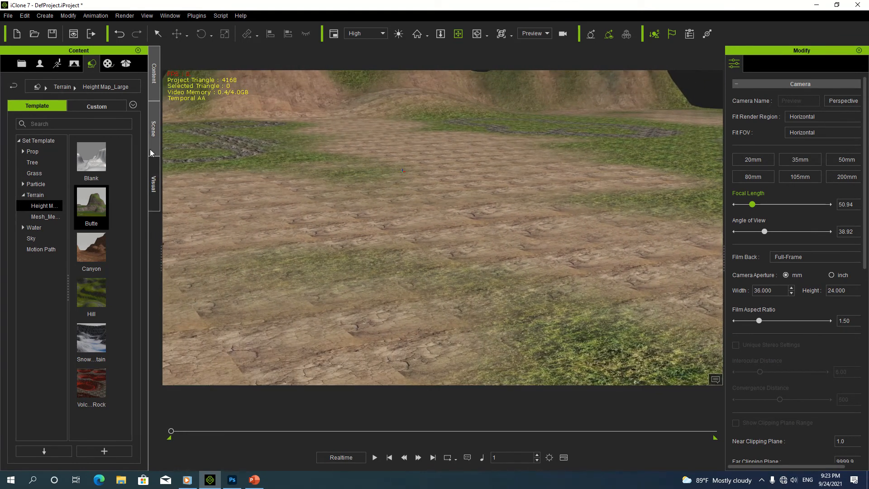
pyautogui.click(111, 106)
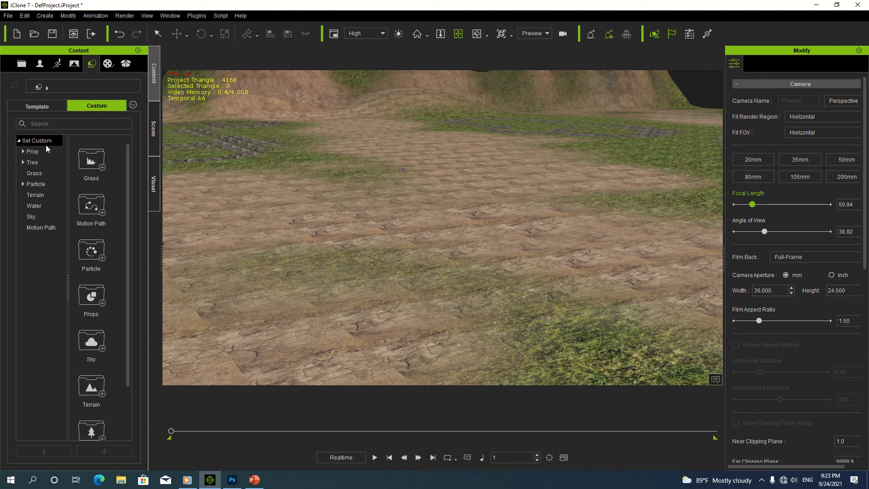
pyautogui.click(23, 151)
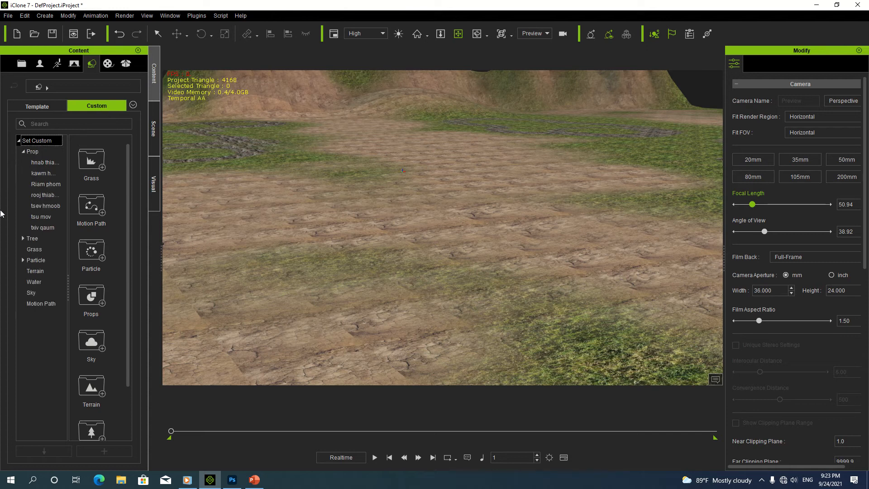
pyautogui.click(49, 207)
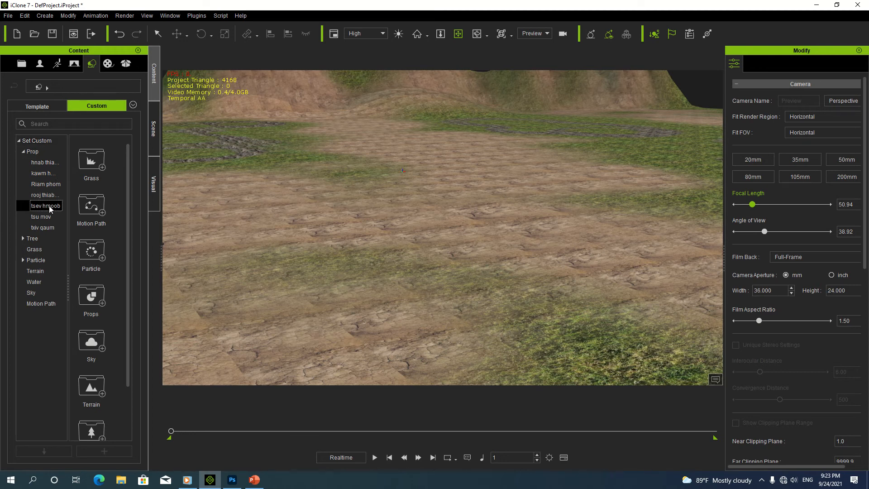
# Step: Browse the house props and place the Prop1 house on the dirt ground at about X 656, Y 442
pyautogui.moveTo(130, 190); pyautogui.dragTo(131, 330)
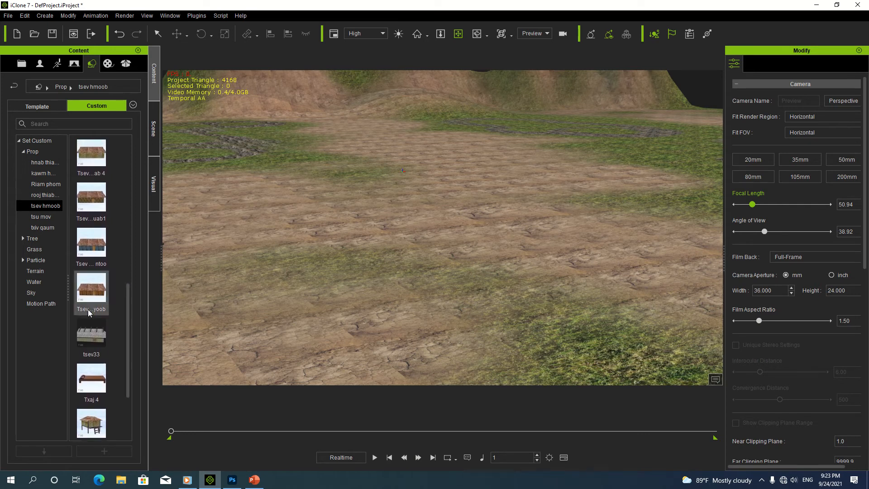
pyautogui.moveTo(90, 290)
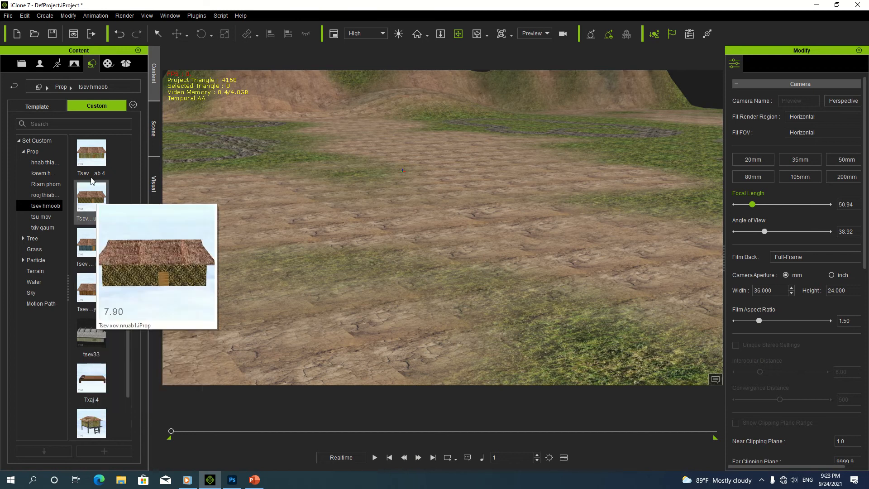
pyautogui.moveTo(128, 294); pyautogui.dragTo(128, 249)
pyautogui.moveTo(90, 221)
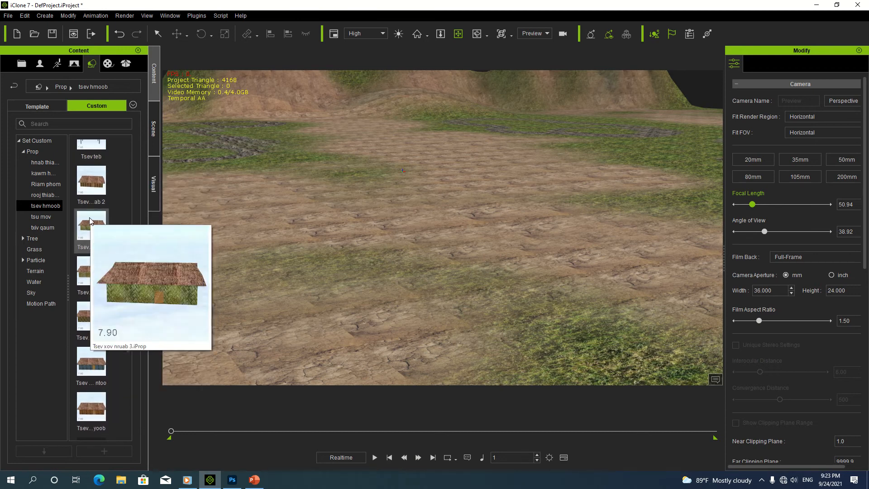
pyautogui.moveTo(87, 267)
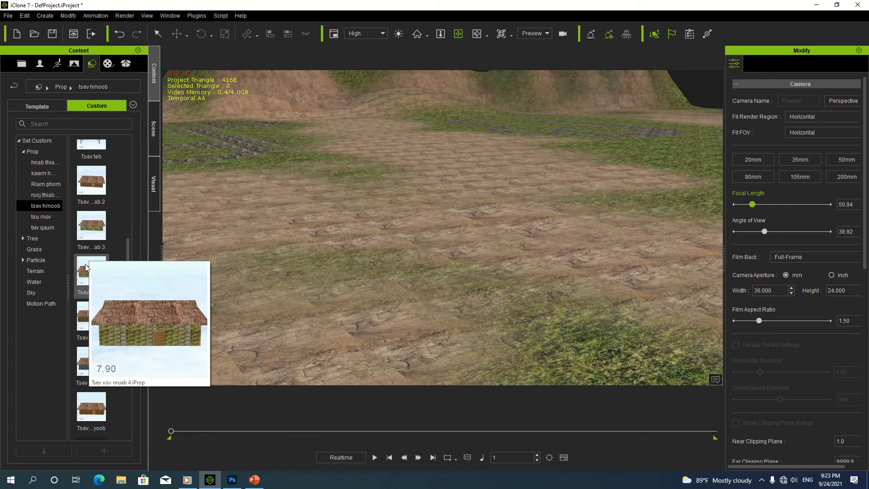
pyautogui.moveTo(95, 195)
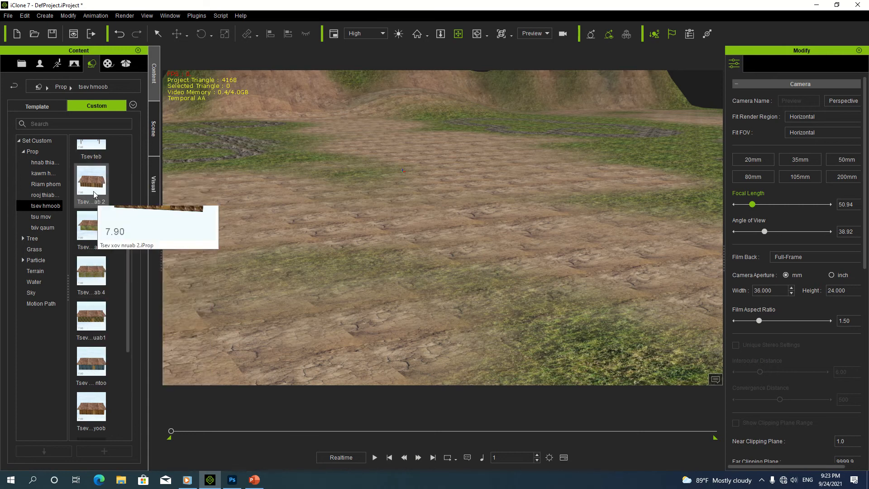
pyautogui.moveTo(89, 144)
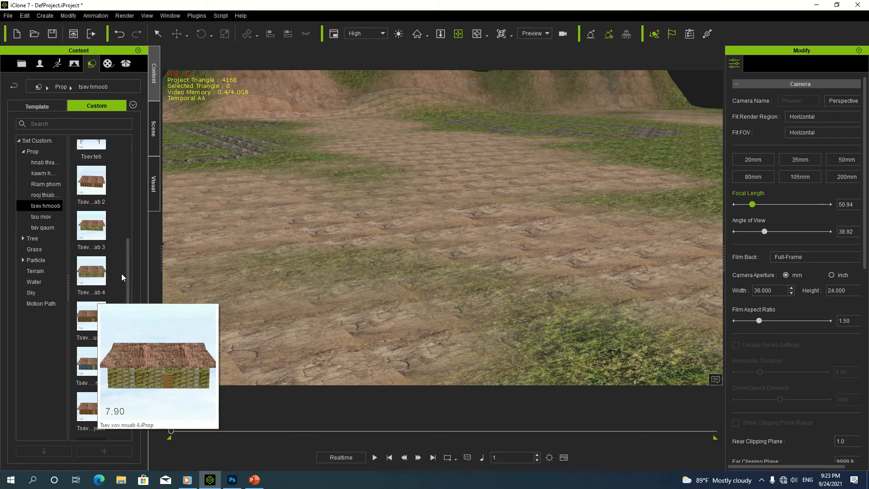
pyautogui.moveTo(127, 270); pyautogui.dragTo(131, 195)
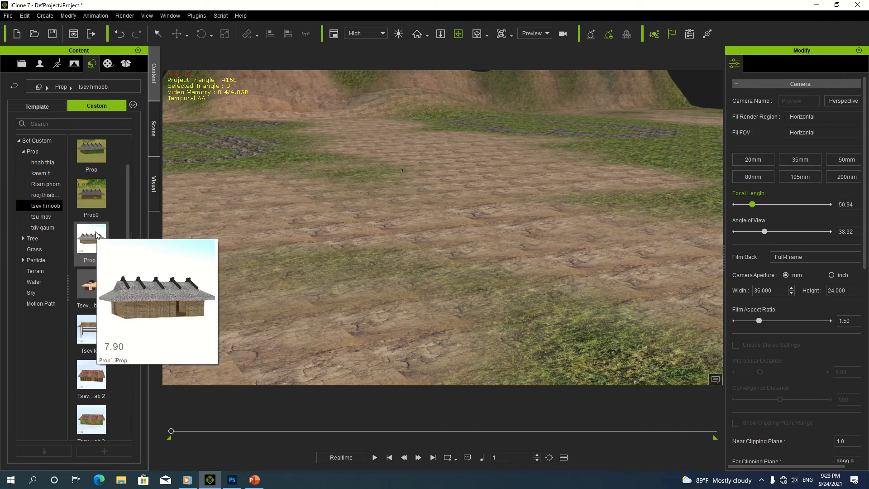
pyautogui.moveTo(90, 241); pyautogui.dragTo(443, 164)
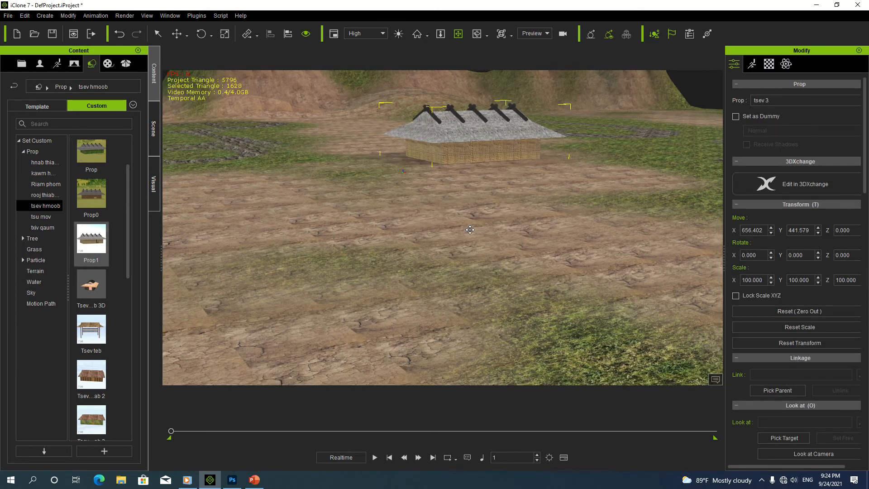
pyautogui.moveTo(471, 235); pyautogui.dragTo(480, 274, button='middle')
pyautogui.moveTo(479, 274); pyautogui.dragTo(504, 301, button='right')
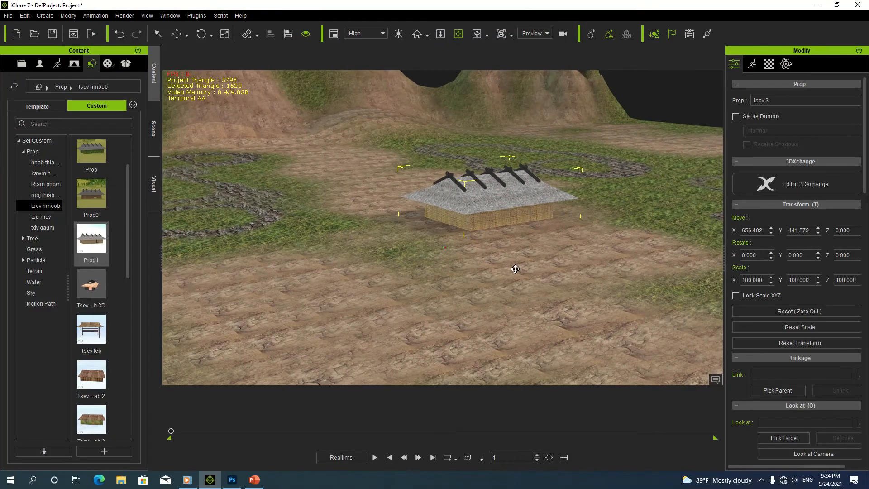
# Step: Deselect the house and set the preview camera's focal length to about 48.13 after trying 22.81
pyautogui.click(646, 262)
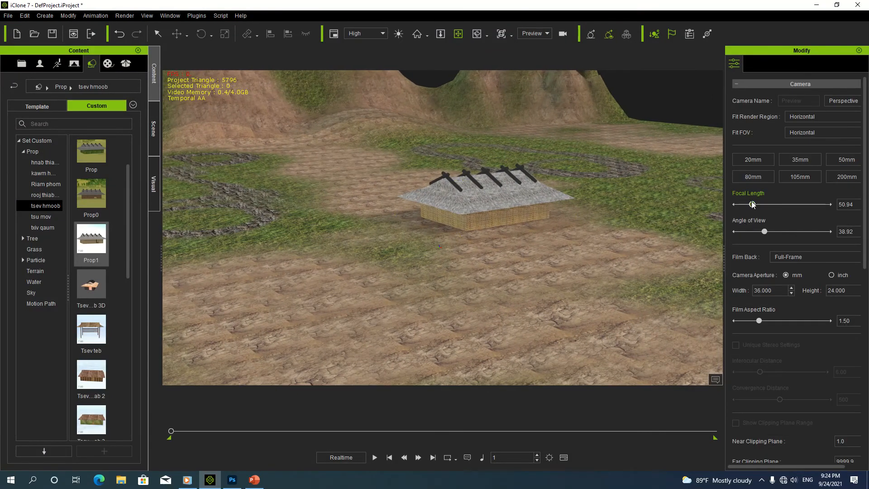
pyautogui.moveTo(752, 205); pyautogui.dragTo(738, 205)
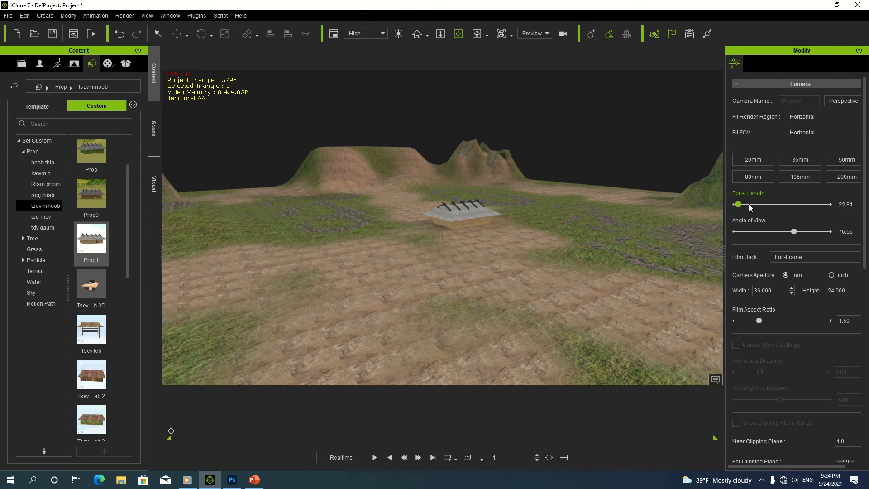
pyautogui.moveTo(738, 204); pyautogui.dragTo(750, 205)
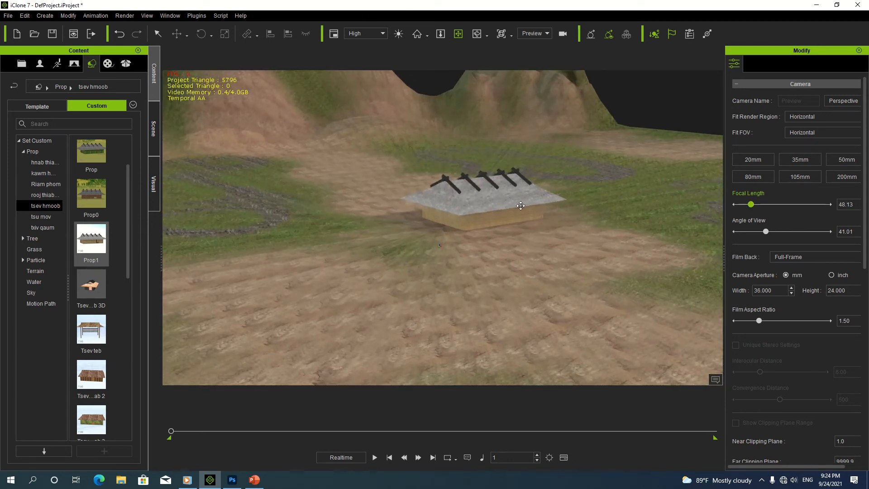
# Step: Raise the Prop1 house to about Z 4.2 and rotate it around Z to about 158.7 degrees
pyautogui.click(497, 198)
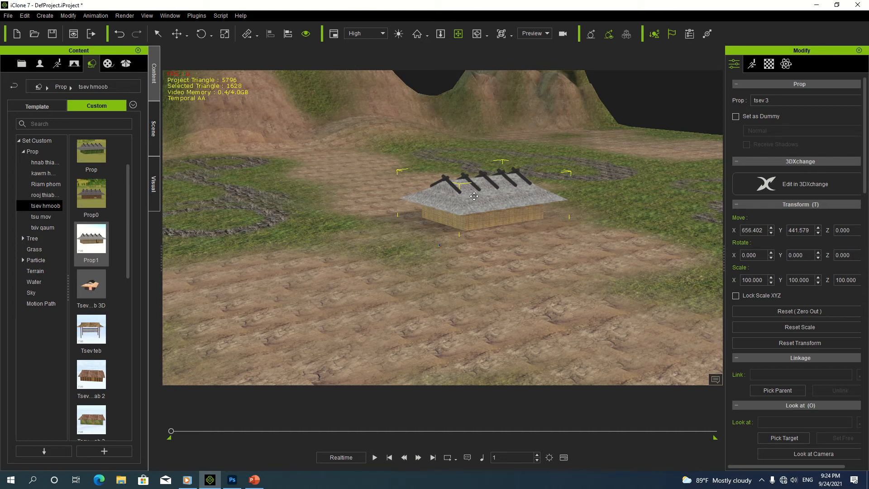
pyautogui.moveTo(471, 208); pyautogui.dragTo(454, 183, button='right')
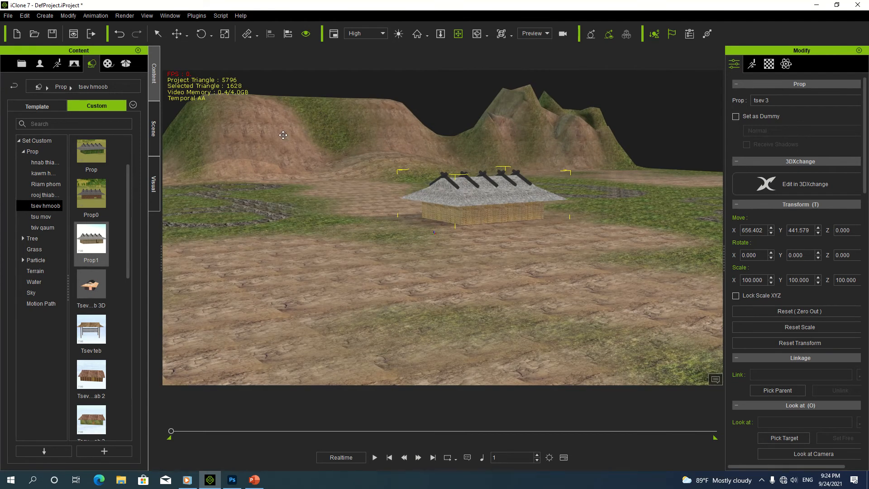
pyautogui.press('w')
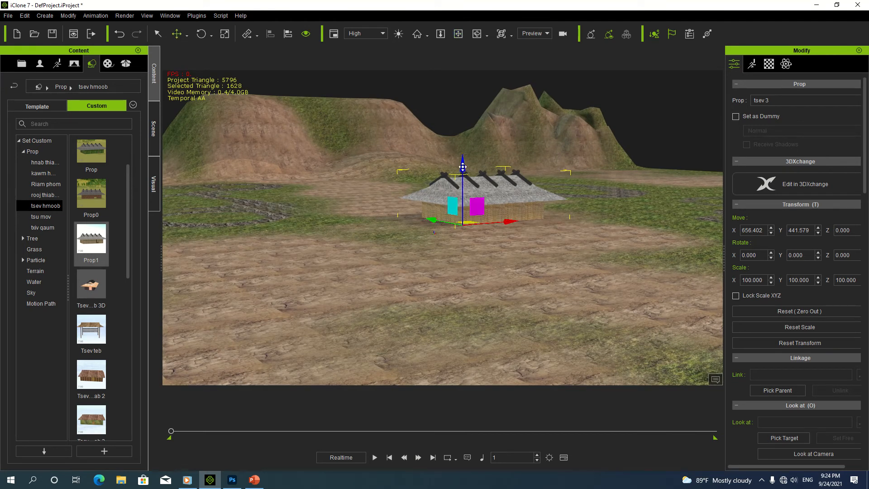
pyautogui.moveTo(462, 167)
pyautogui.mouseDown()
pyautogui.moveTo(463, 146)
pyautogui.moveTo(465, 167)
pyautogui.mouseUp()
pyautogui.press('e')
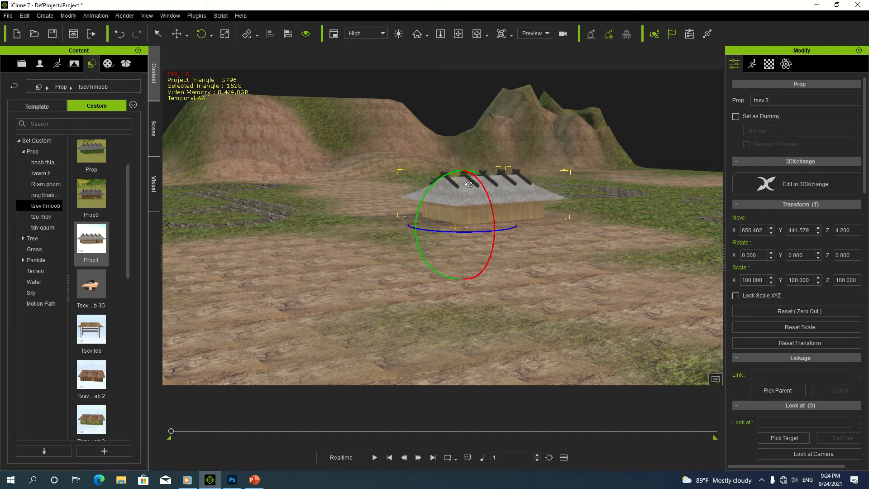
pyautogui.moveTo(436, 230); pyautogui.dragTo(509, 230)
# Step: Move the Prop1 house to about X 1164.7, Y 243.4 and adjust its Z rotation to about 150.8 degrees
pyautogui.press('w')
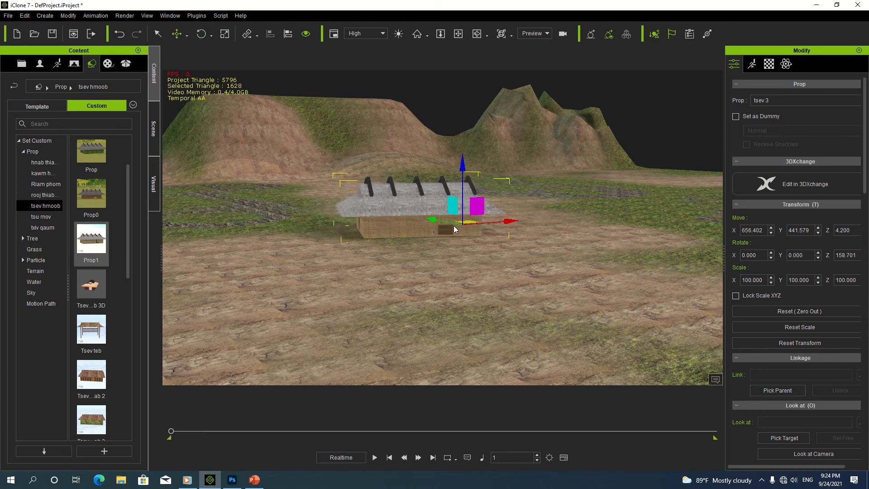
pyautogui.moveTo(410, 226); pyautogui.dragTo(472, 224)
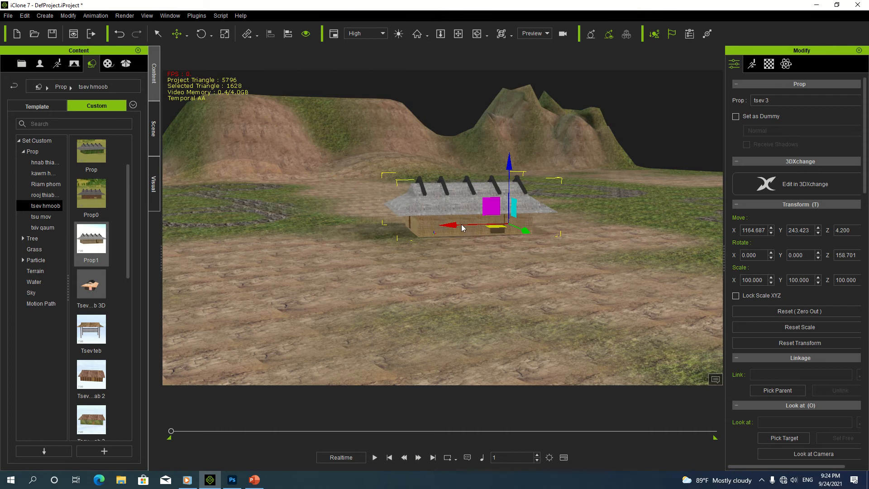
pyautogui.press('e')
pyautogui.moveTo(473, 228); pyautogui.dragTo(471, 228)
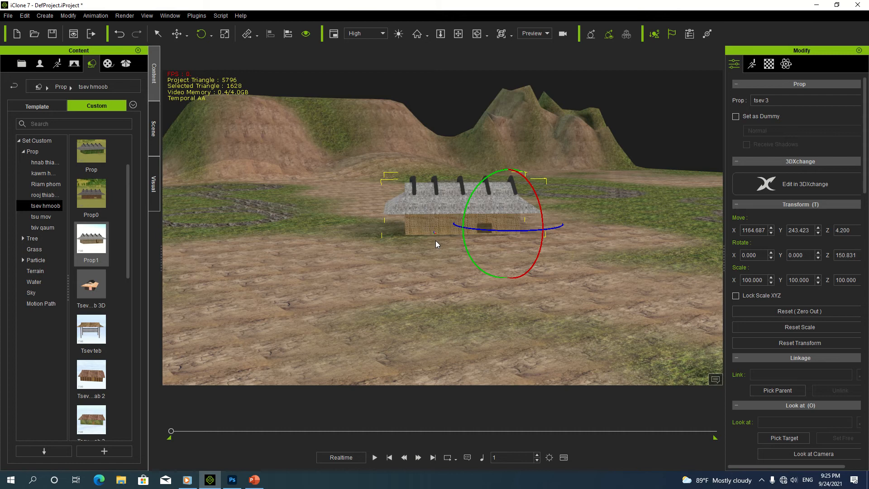
# Step: Place the Prop0 house on the open dirt ground beside the first house, at about X -2895, Y -1039
pyautogui.click(462, 34)
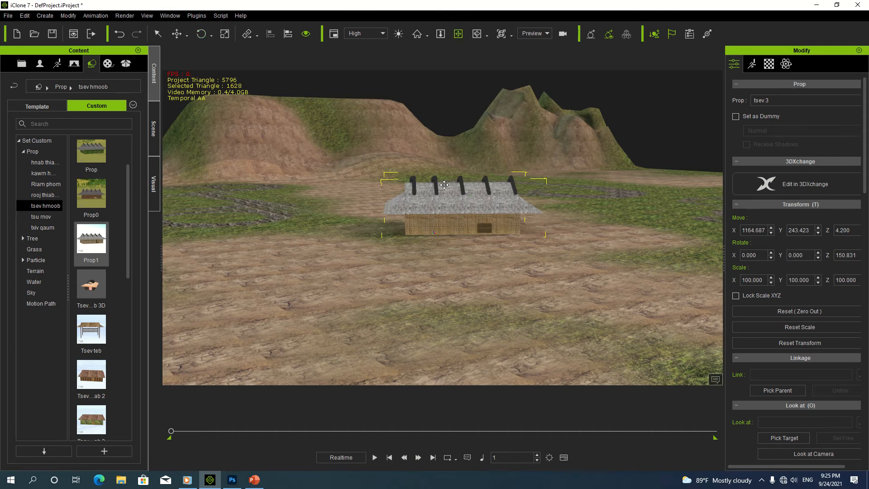
pyautogui.moveTo(444, 186); pyautogui.dragTo(442, 163)
pyautogui.moveTo(435, 183); pyautogui.dragTo(436, 219, button='right')
pyautogui.moveTo(436, 219); pyautogui.dragTo(439, 215)
pyautogui.moveTo(439, 216); pyautogui.dragTo(450, 168, button='right')
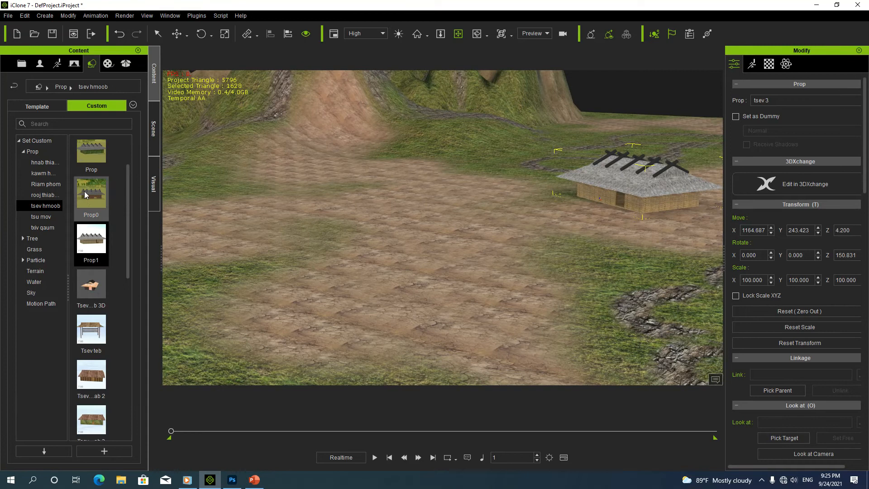
pyautogui.moveTo(91, 196); pyautogui.dragTo(367, 190)
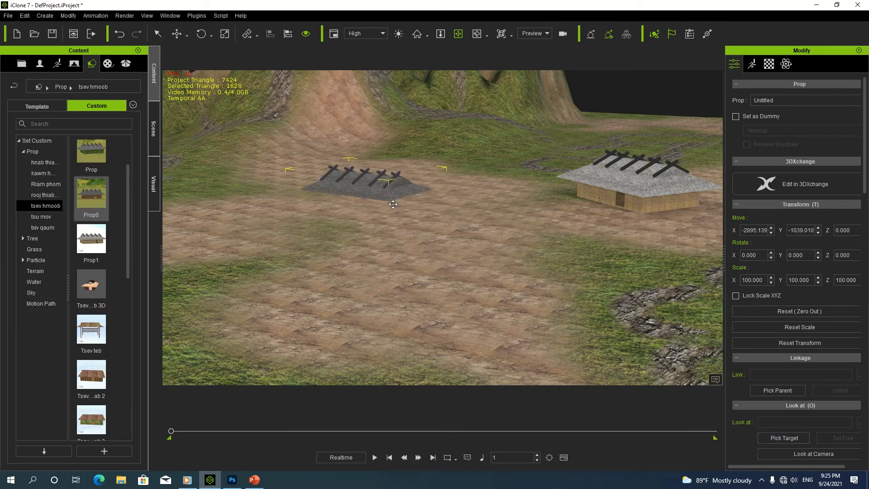
# Step: Raise the sunken Prop0 house out of the ground to about Z 339.6 with the Move tool
pyautogui.click(367, 167)
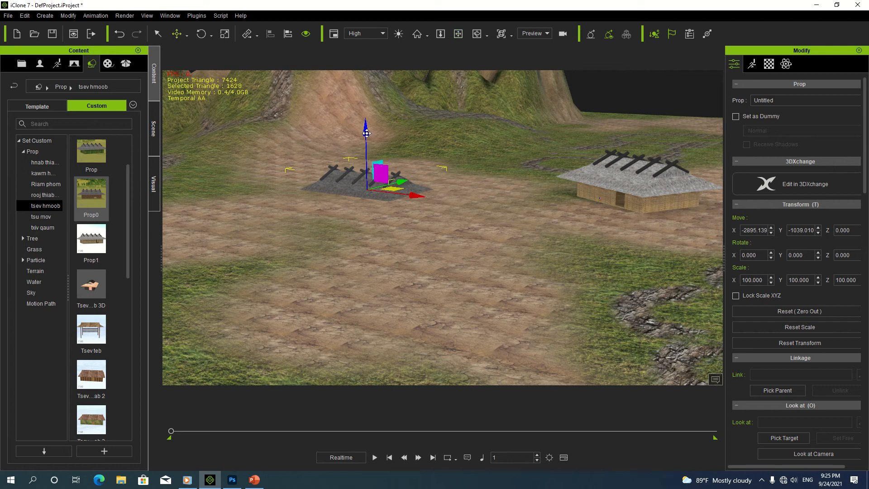
pyautogui.click(158, 34)
pyautogui.click(176, 36)
pyautogui.click(201, 35)
pyautogui.click(224, 36)
pyautogui.click(177, 35)
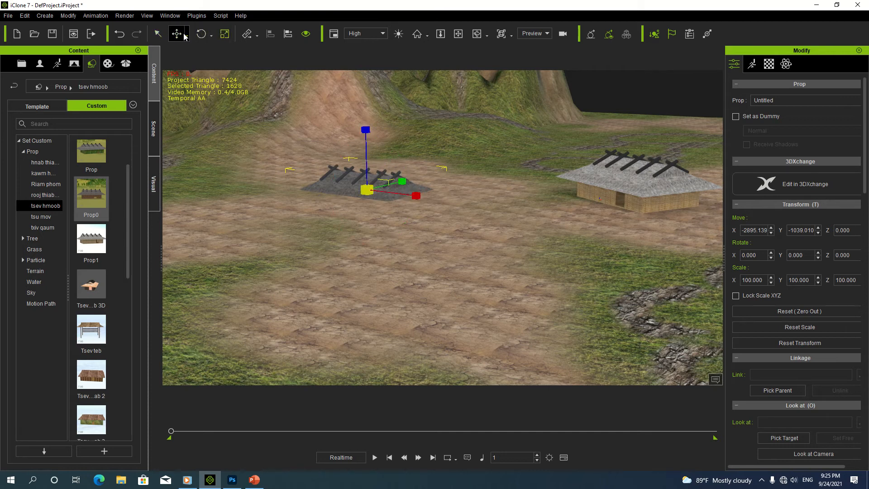
pyautogui.moveTo(368, 127); pyautogui.dragTo(367, 100)
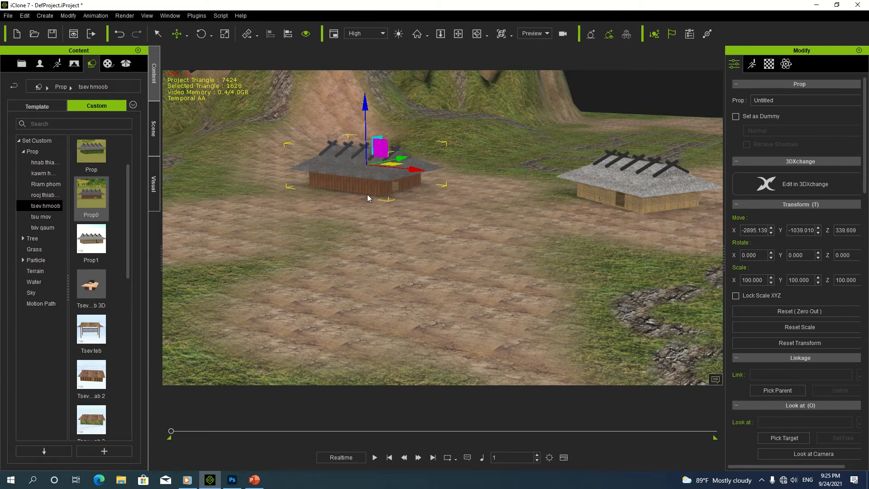
# Step: Rotate the Prop0 house around Z to about -126 degrees and move it to about X -3264.7, Y -1547.6
pyautogui.press('e')
pyautogui.moveTo(356, 173); pyautogui.dragTo(303, 170)
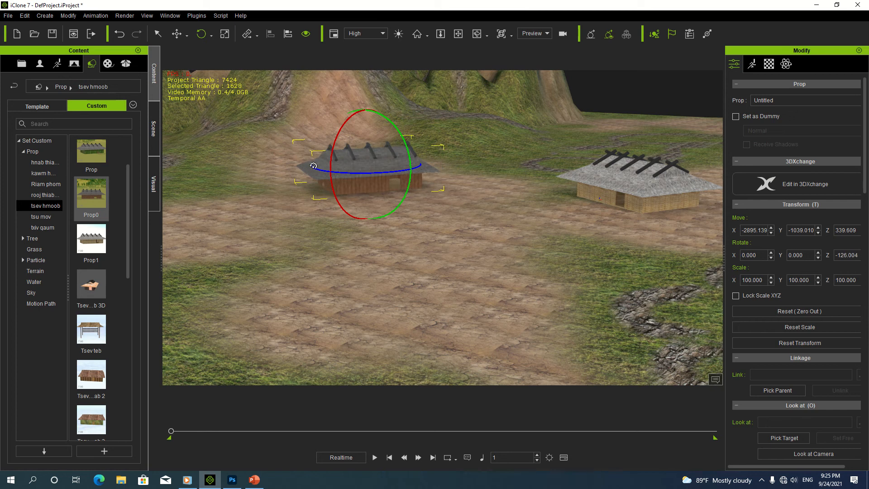
pyautogui.press('w')
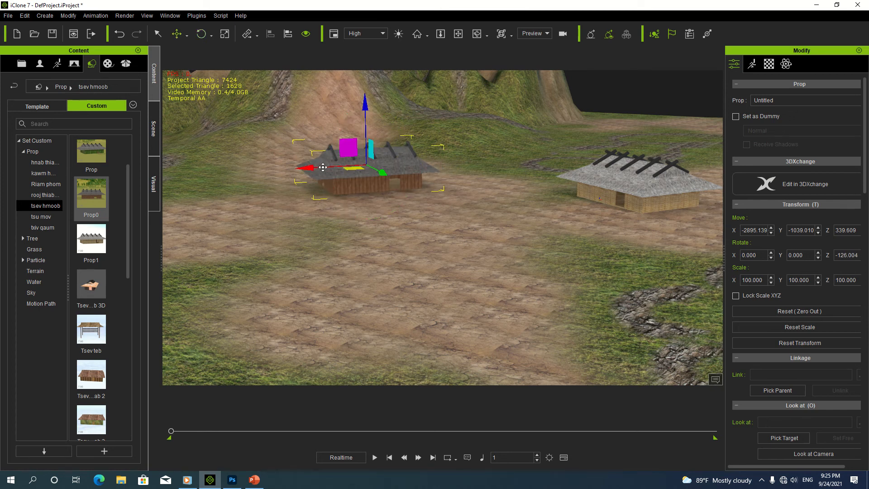
pyautogui.moveTo(309, 170); pyautogui.dragTo(261, 180)
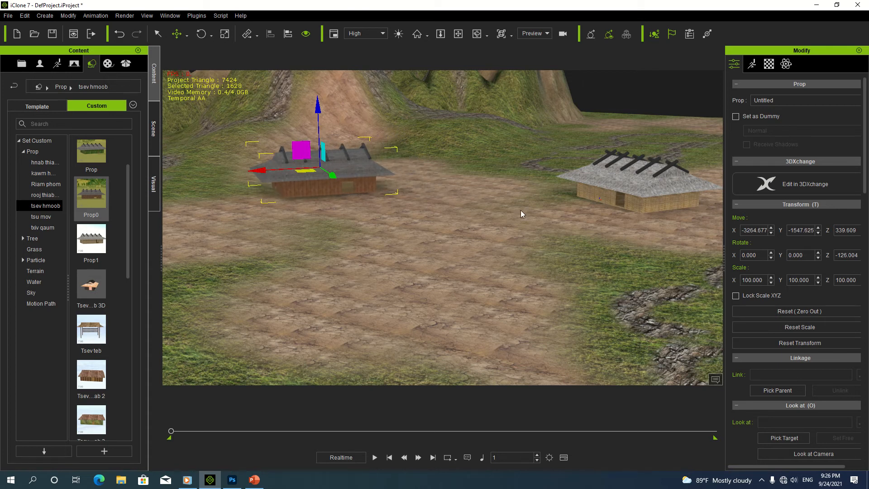
# Step: Move the Prop1 house closer to the Prop0 house, to about X 534.8, Y -885.1
pyautogui.click(623, 184)
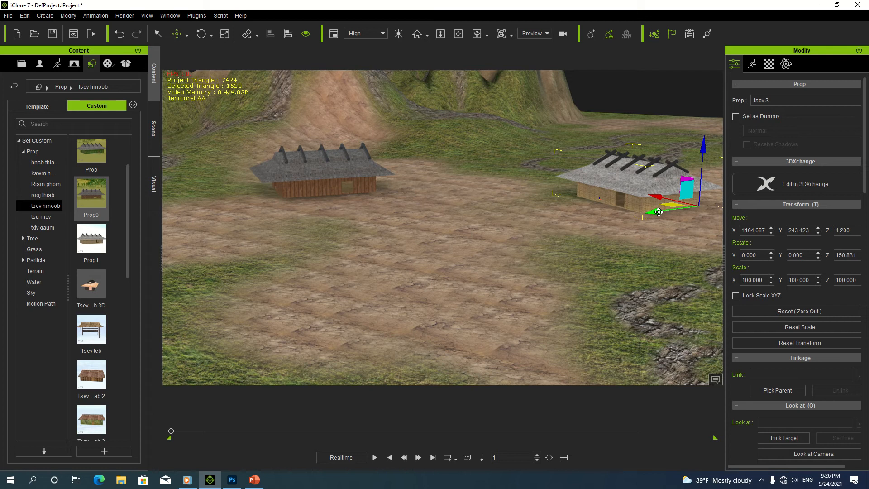
pyautogui.moveTo(658, 208); pyautogui.dragTo(568, 236)
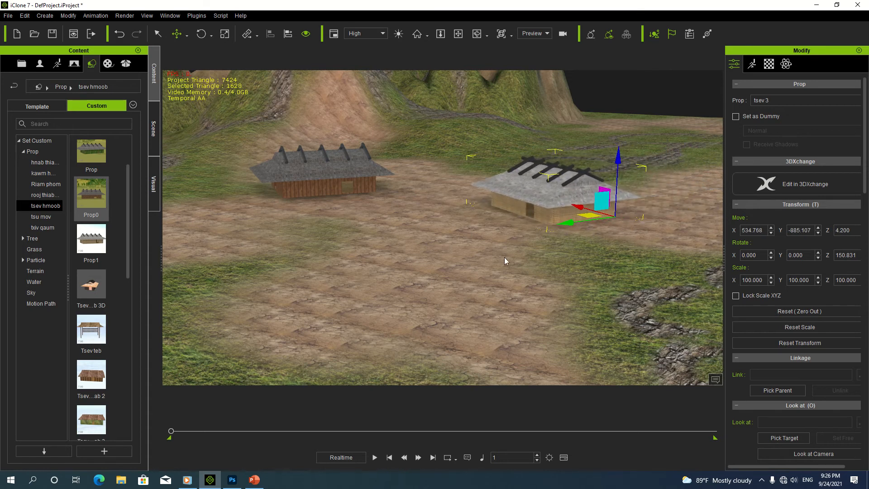
pyautogui.scroll(-2, 502, 257)
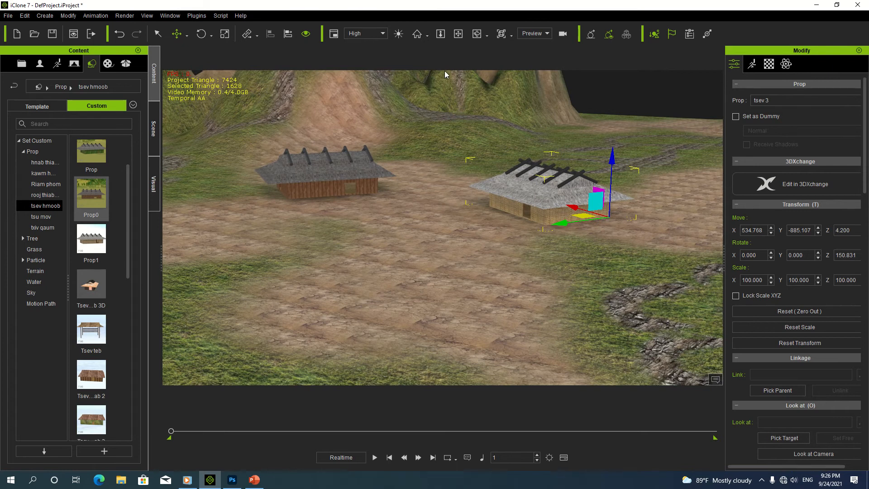
# Step: Check both houses from several angles and shift the Prop1 house along its Y axis, away from the Prop0 house
pyautogui.press('F5')
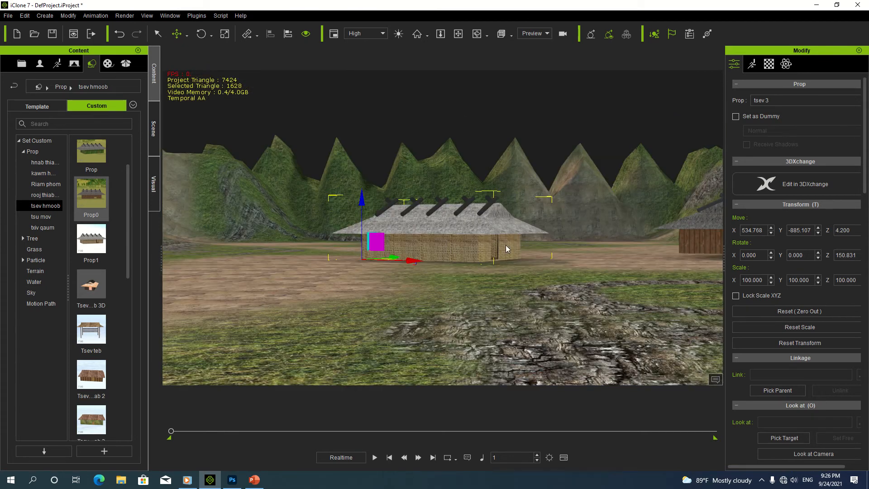
pyautogui.moveTo(468, 254); pyautogui.dragTo(475, 255, button='right')
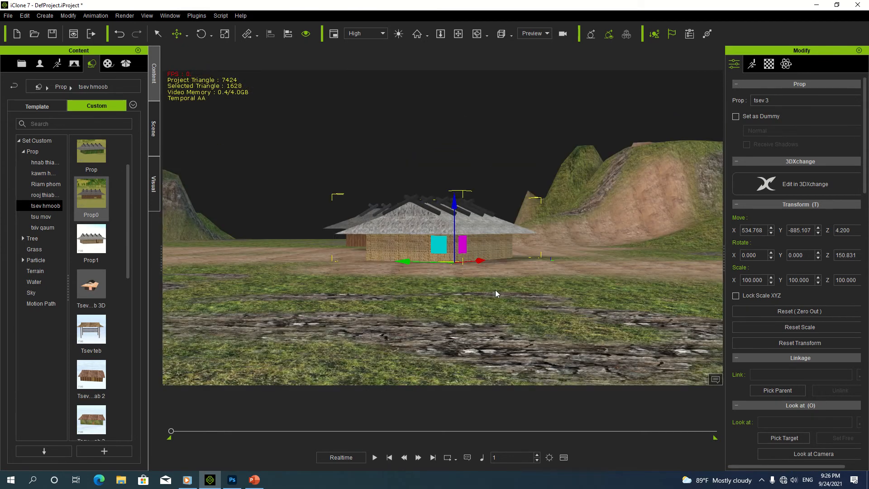
pyautogui.click(461, 37)
pyautogui.moveTo(488, 204); pyautogui.dragTo(603, 176)
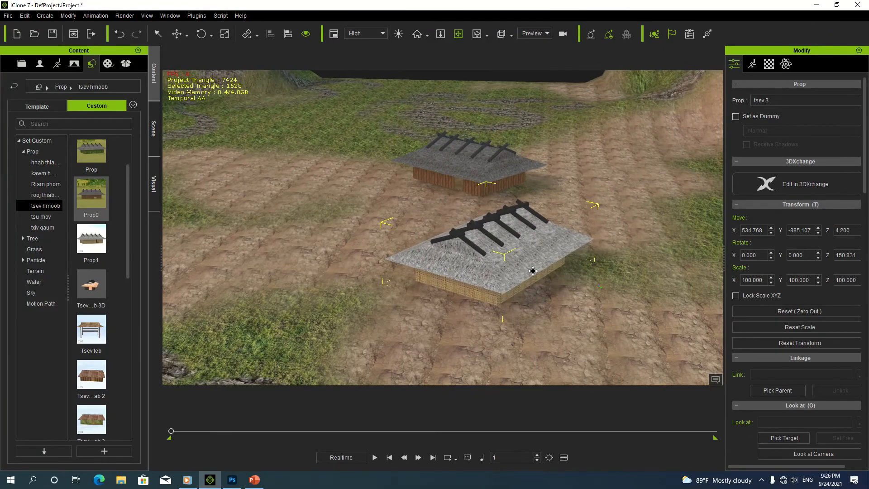
pyautogui.moveTo(532, 270); pyautogui.dragTo(479, 219)
pyautogui.moveTo(558, 204)
pyautogui.mouseDown()
pyautogui.moveTo(557, 273)
pyautogui.moveTo(559, 205)
pyautogui.mouseUp()
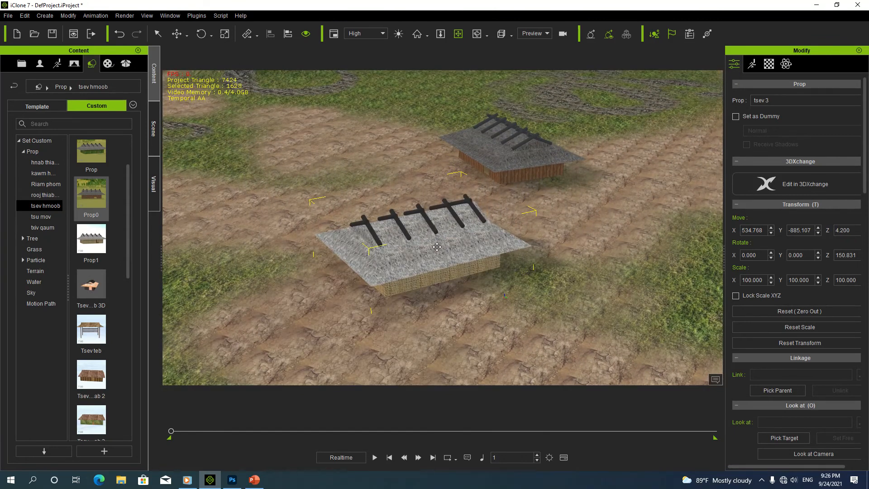
pyautogui.press('e')
pyautogui.press('w')
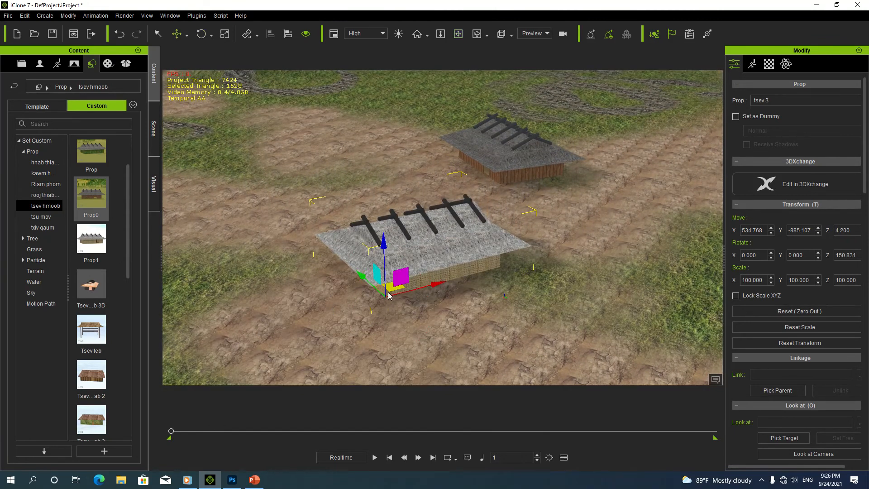
pyautogui.moveTo(363, 273); pyautogui.dragTo(395, 302)
# Step: Move the Prop0 house to about X -3554, Y -1337 and lower it to about Z 299.2
pyautogui.click(495, 134)
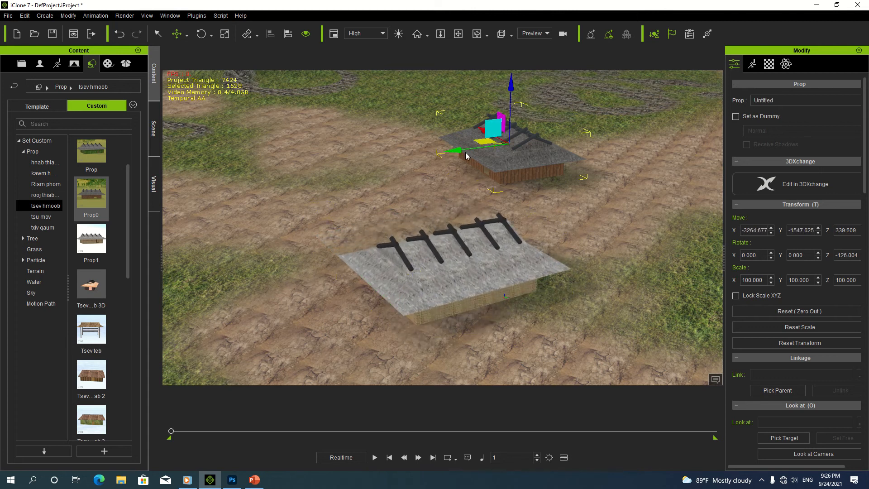
pyautogui.moveTo(464, 155); pyautogui.dragTo(482, 165)
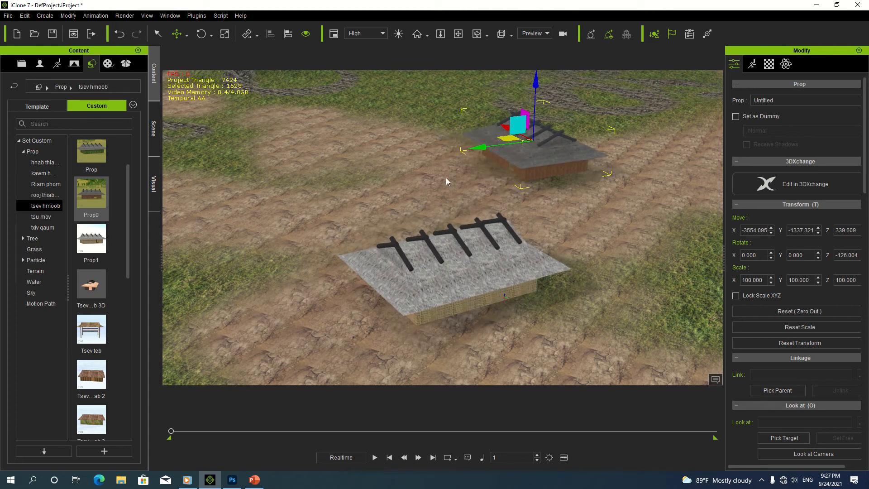
pyautogui.click(458, 33)
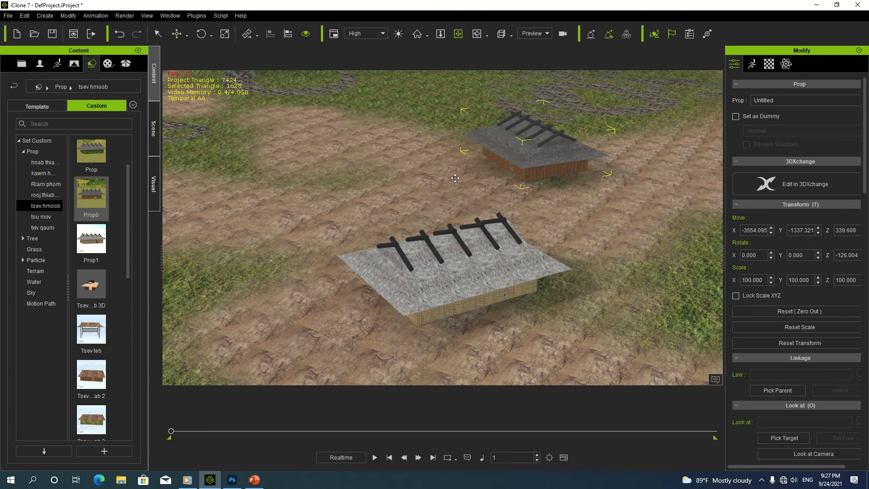
pyautogui.moveTo(453, 150); pyautogui.dragTo(541, 150)
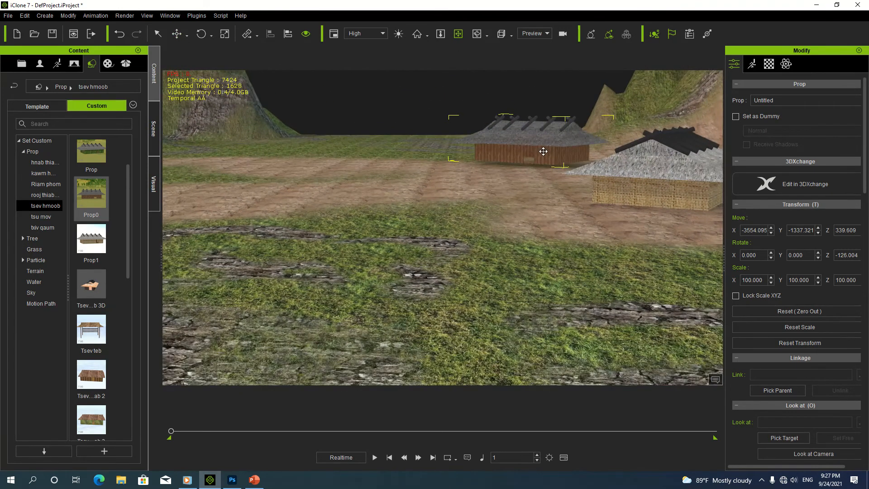
pyautogui.press('e')
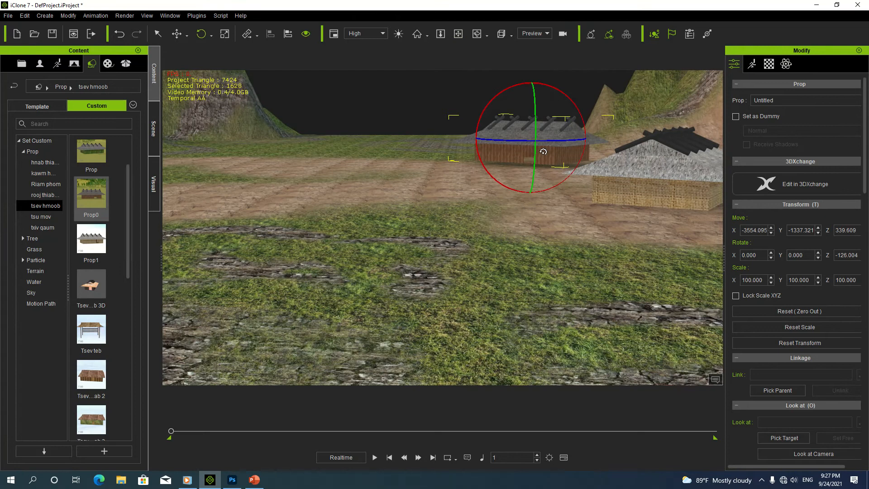
pyautogui.press('w')
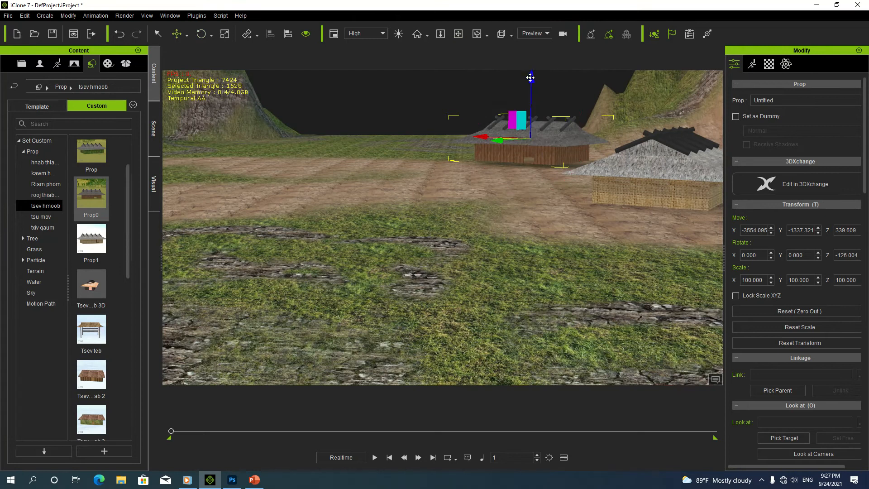
pyautogui.moveTo(530, 78); pyautogui.dragTo(530, 82)
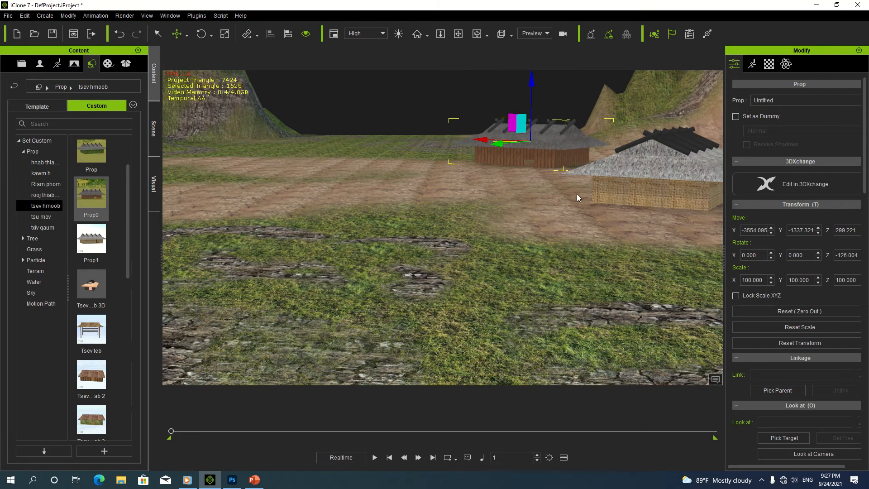
pyautogui.scroll(4, 563, 181)
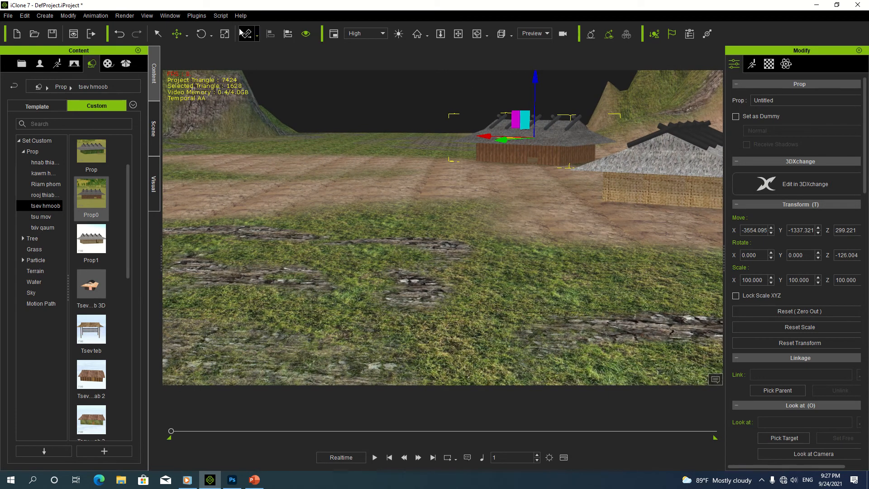
# Step: Scale the Prop0 house uniformly to about 114.4 and raise it to about Z 353.9
pyautogui.click(225, 33)
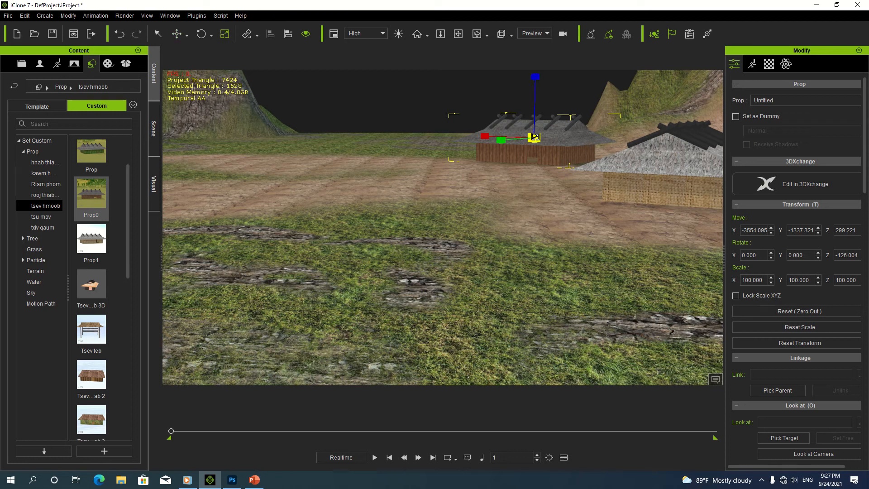
pyautogui.moveTo(534, 136); pyautogui.dragTo(534, 124)
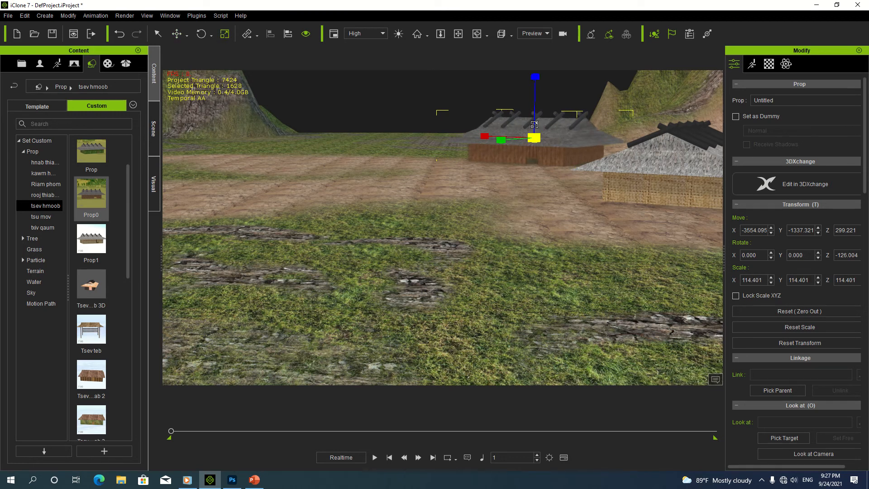
pyautogui.press('w')
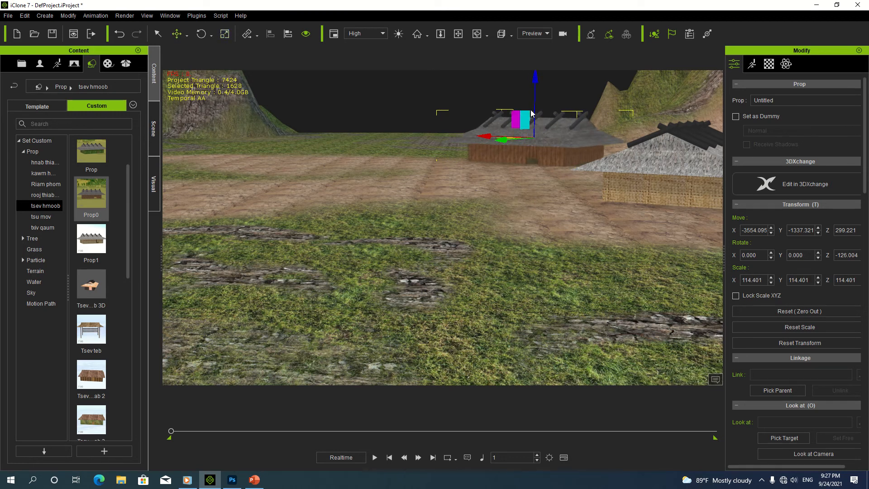
pyautogui.moveTo(536, 79); pyautogui.dragTo(537, 74)
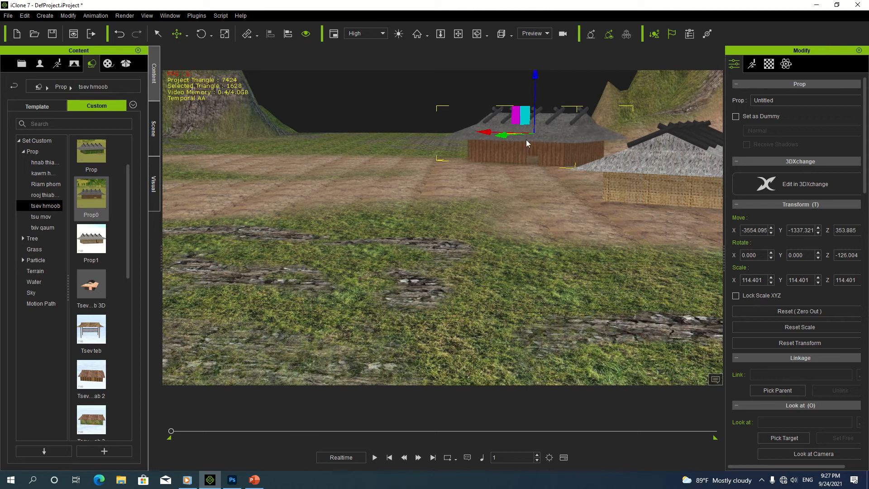
# Step: Stretch the Prop0 house's height to a Z scale of about 130.2 and raise it to about Z 381.2
pyautogui.press('e')
pyautogui.press('r')
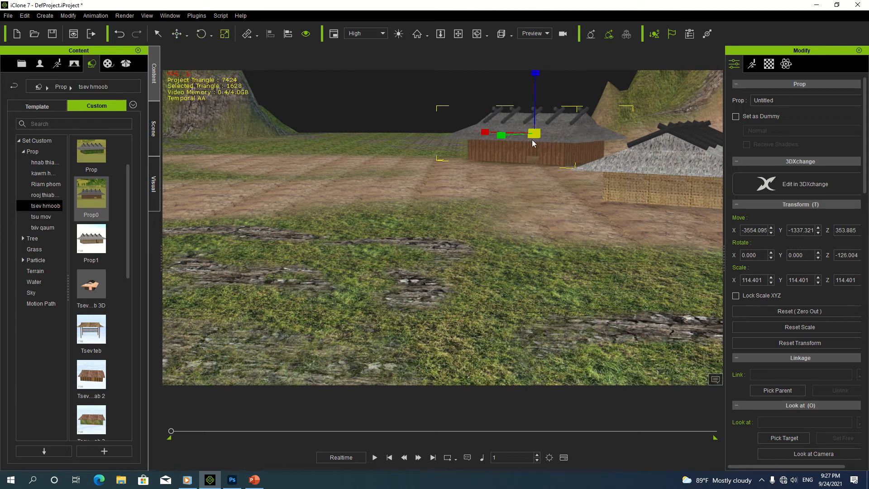
pyautogui.moveTo(535, 74); pyautogui.dragTo(538, 65)
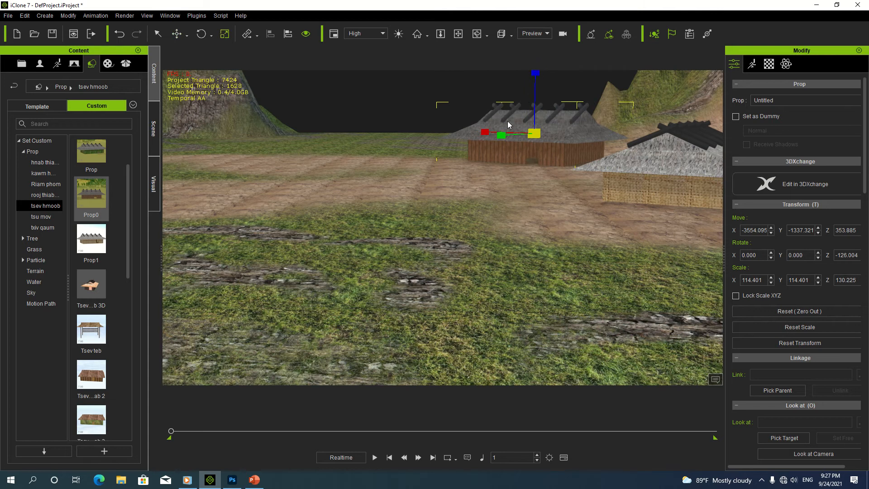
pyautogui.press('w')
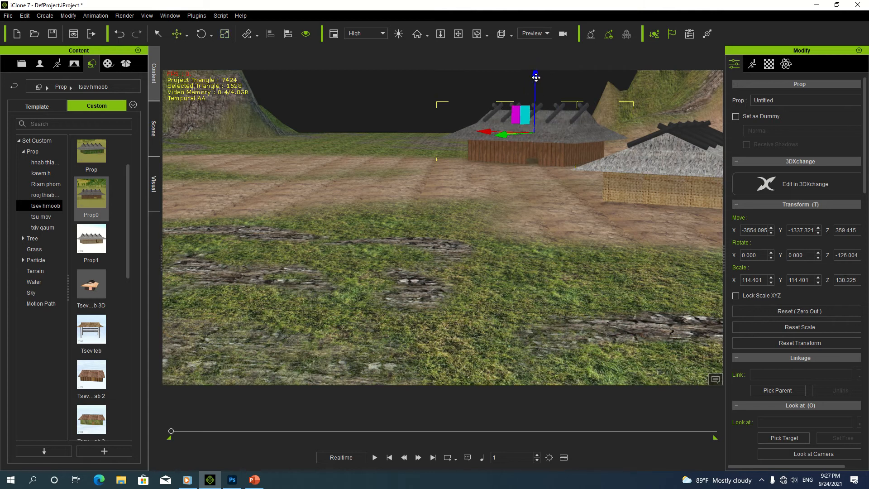
pyautogui.moveTo(537, 78); pyautogui.dragTo(536, 76)
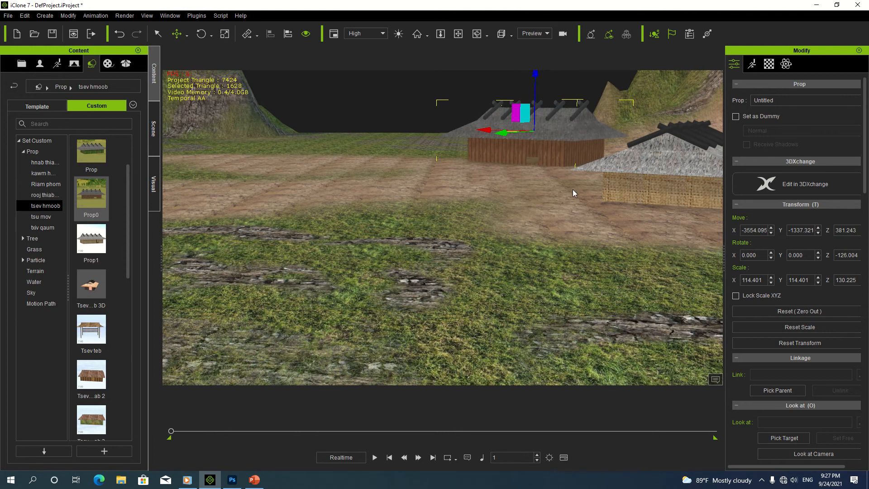
# Step: Stretch the height of the Prop1 house to a Z scale of about 126.4
pyautogui.click(457, 34)
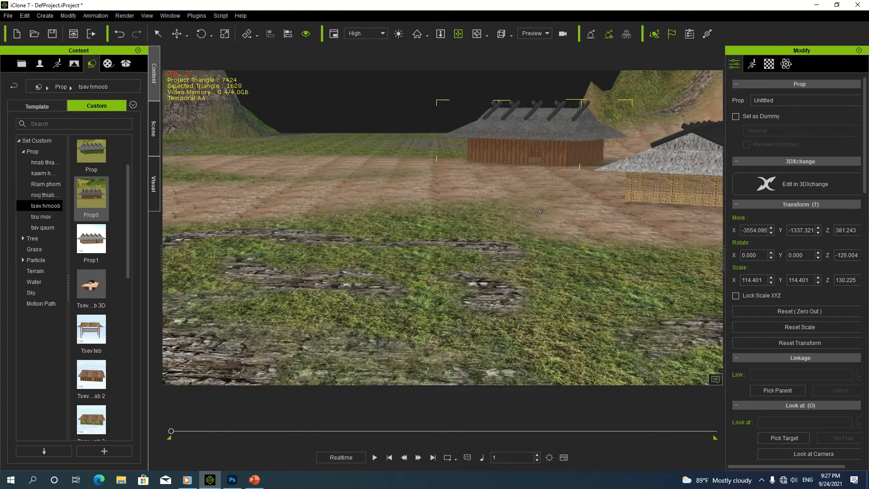
pyautogui.moveTo(569, 150); pyautogui.dragTo(493, 192)
pyautogui.click(638, 160)
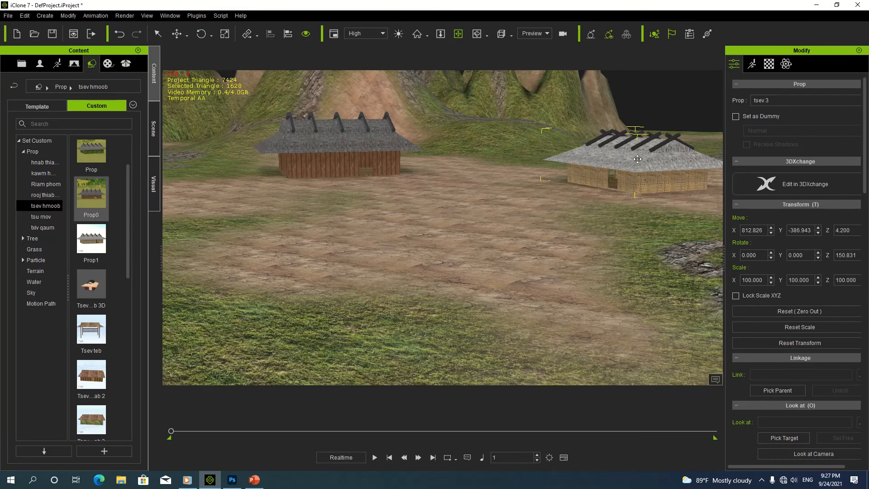
pyautogui.press('r')
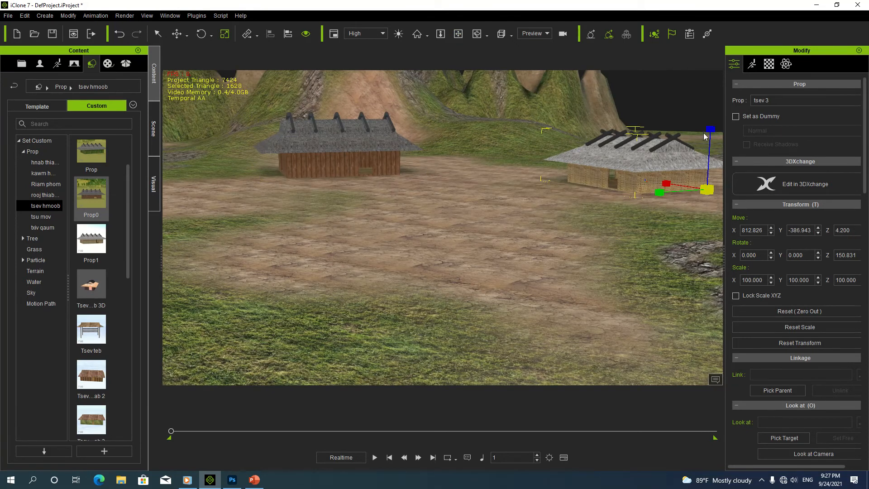
pyautogui.moveTo(710, 129); pyautogui.dragTo(709, 109)
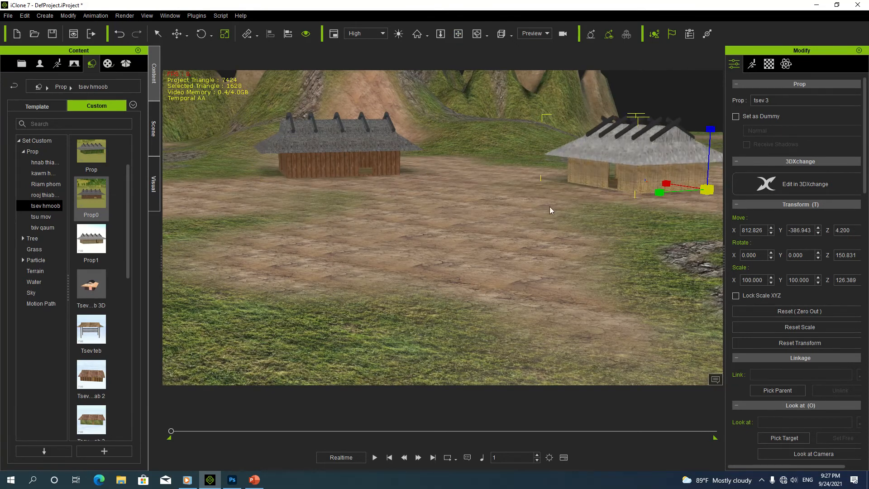
pyautogui.press('w')
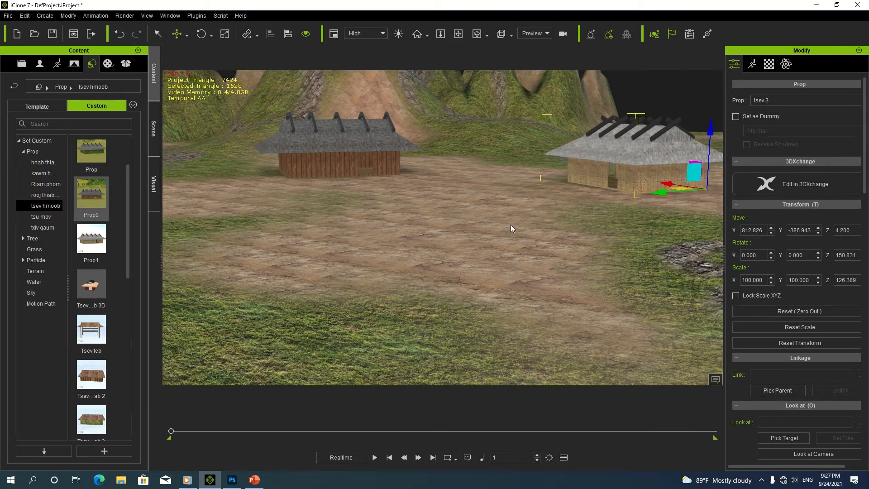
# Step: Place a second Prop1 house on the dirt clearing behind the first one, at about X -2051, Y -4627
pyautogui.click(458, 33)
pyautogui.moveTo(504, 161); pyautogui.dragTo(496, 207)
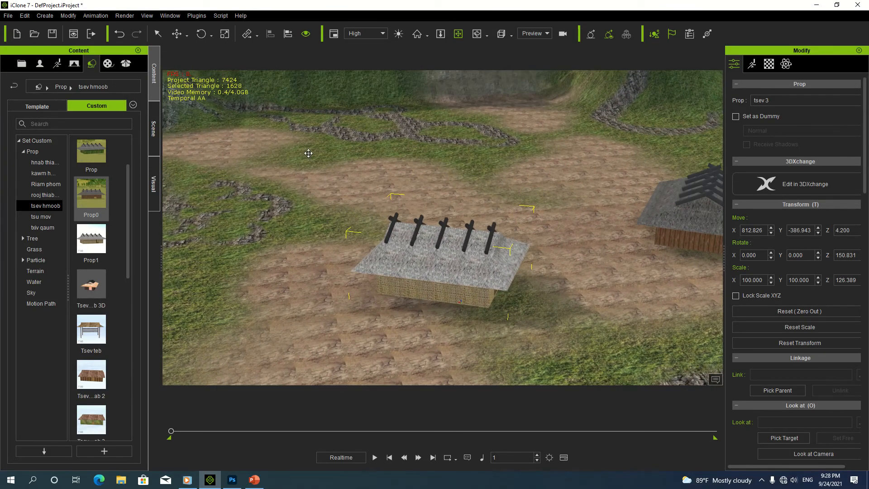
pyautogui.scroll(1, 127, 181)
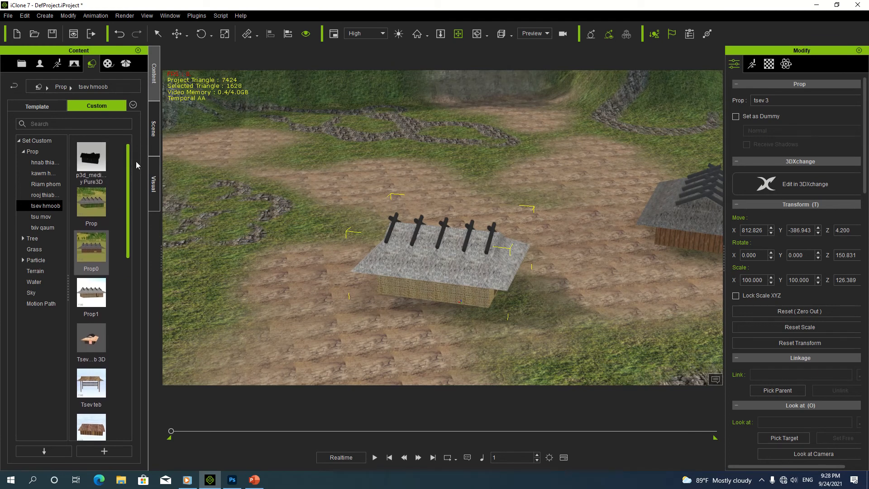
pyautogui.moveTo(98, 204)
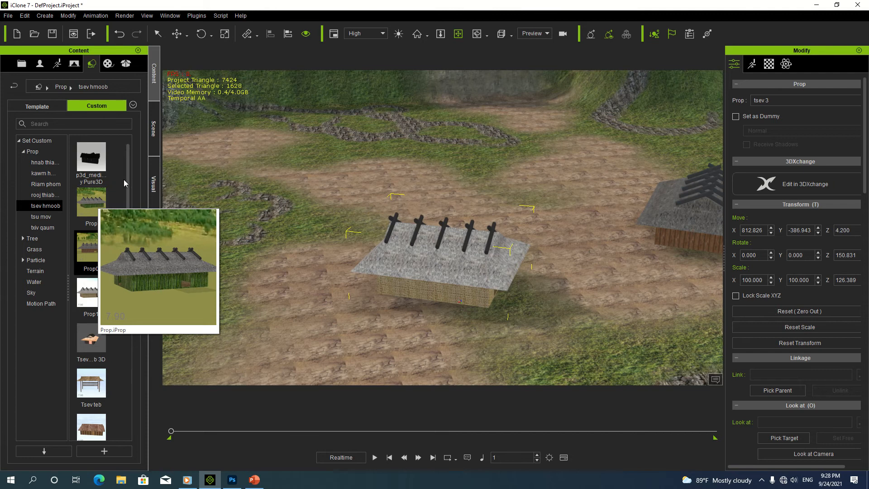
pyautogui.scroll(-2, 121, 220)
pyautogui.scroll(-2, 118, 233)
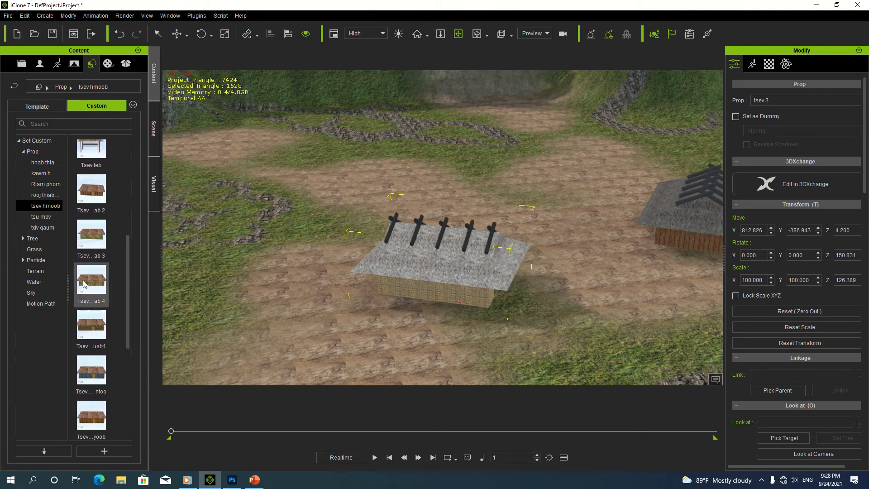
pyautogui.moveTo(84, 284)
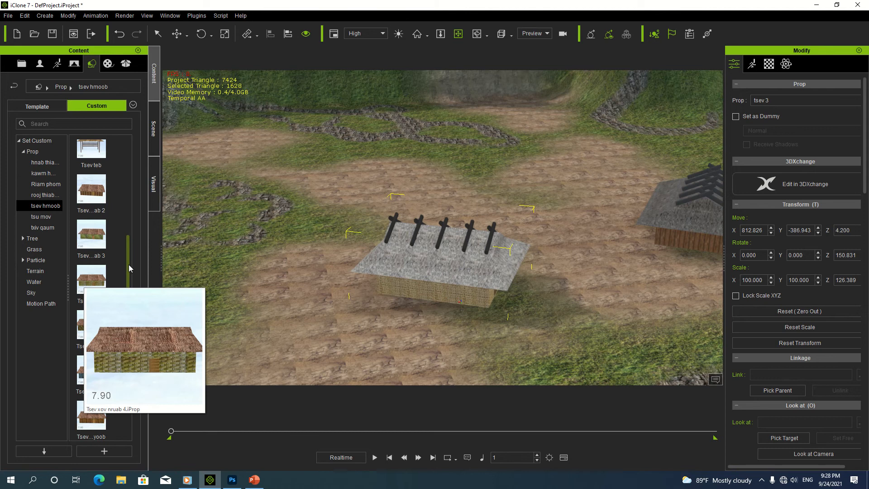
pyautogui.scroll(-2, 127, 280)
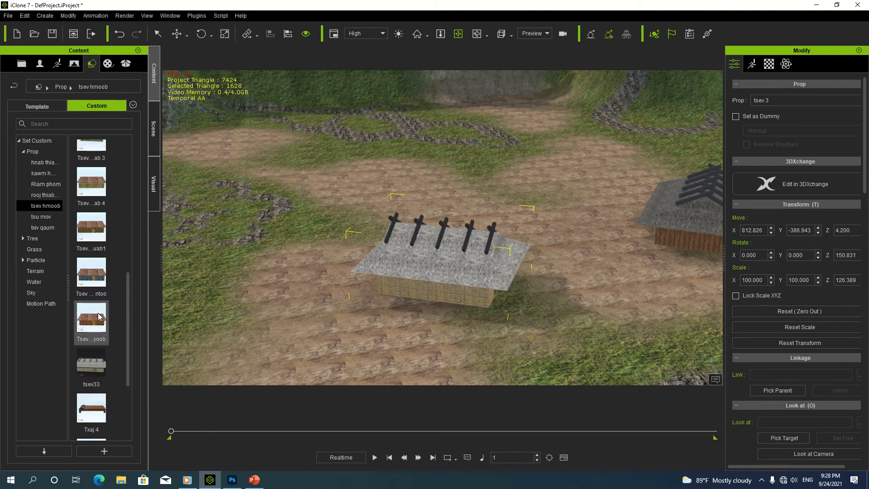
pyautogui.moveTo(100, 316)
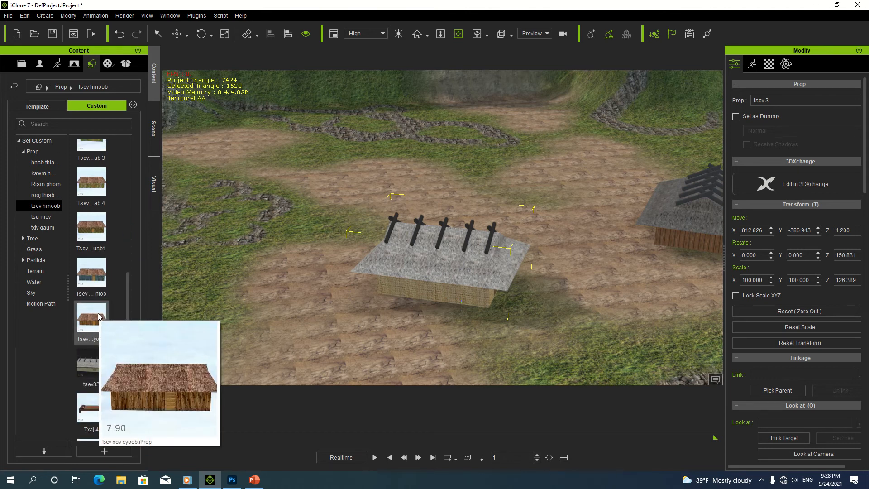
pyautogui.moveTo(98, 315)
pyautogui.mouseDown()
pyautogui.moveTo(461, 169)
pyautogui.moveTo(523, 159)
pyautogui.moveTo(468, 185)
pyautogui.moveTo(68, 308)
pyautogui.moveTo(72, 292)
pyautogui.moveTo(103, 296)
pyautogui.moveTo(143, 237)
pyautogui.moveTo(158, 186)
pyautogui.mouseUp()
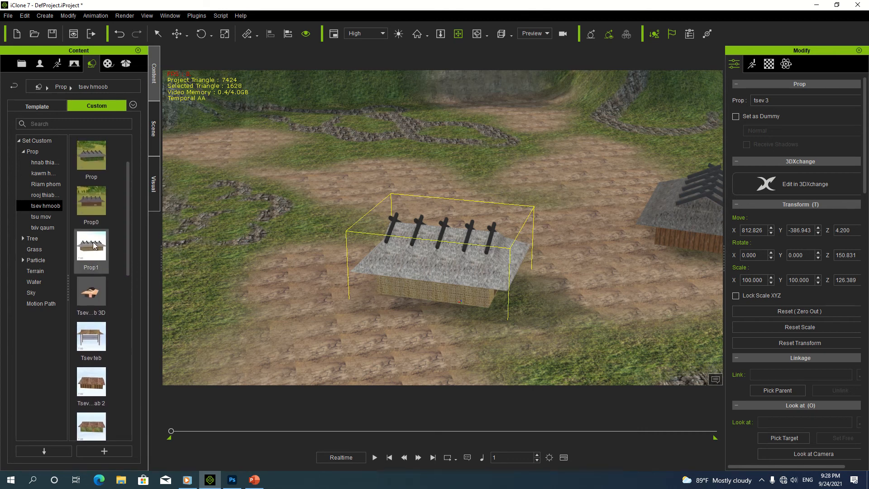
pyautogui.moveTo(96, 247); pyautogui.dragTo(514, 170)
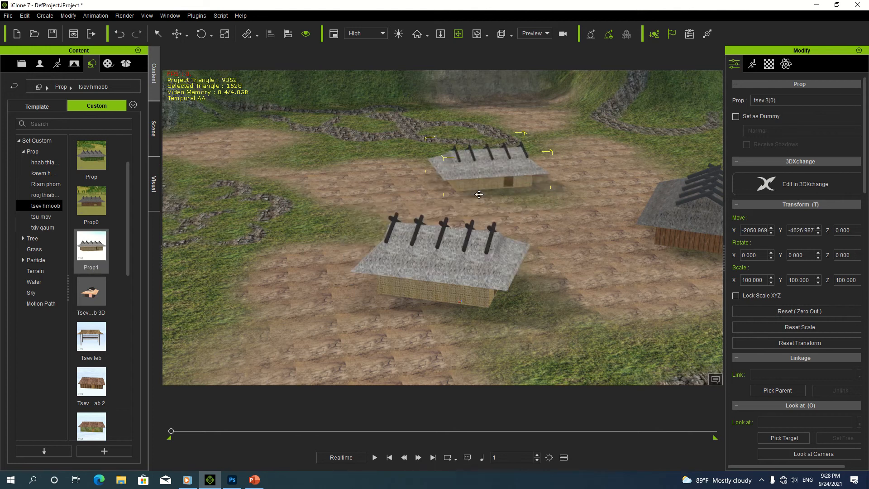
# Step: Stretch the second Prop1 house's height to a Z scale of about 123.9
pyautogui.moveTo(463, 210); pyautogui.dragTo(446, 182, button='right')
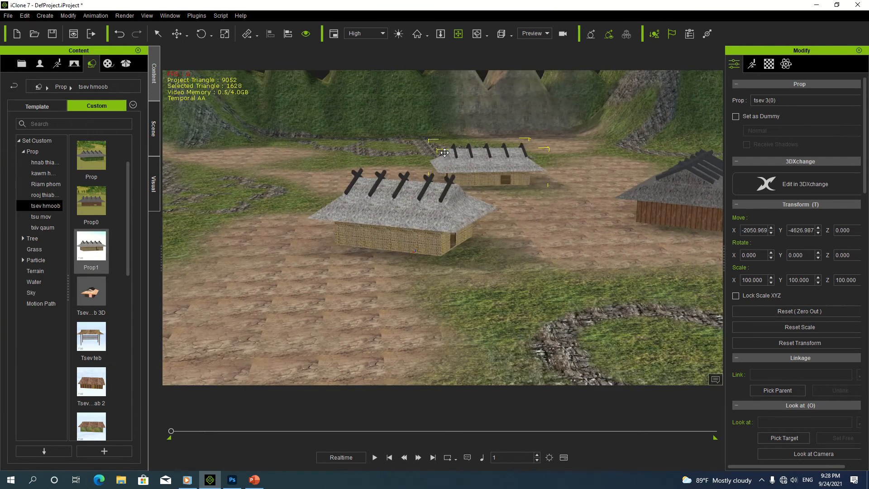
pyautogui.press('r')
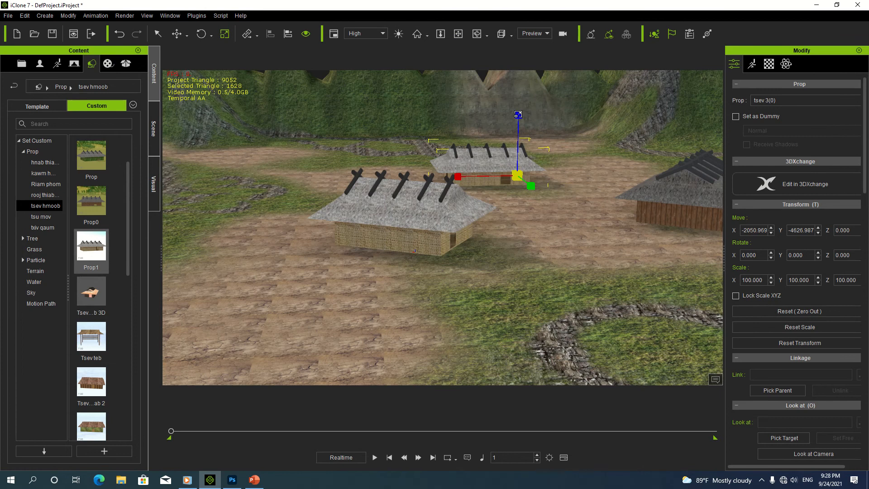
pyautogui.click(508, 196)
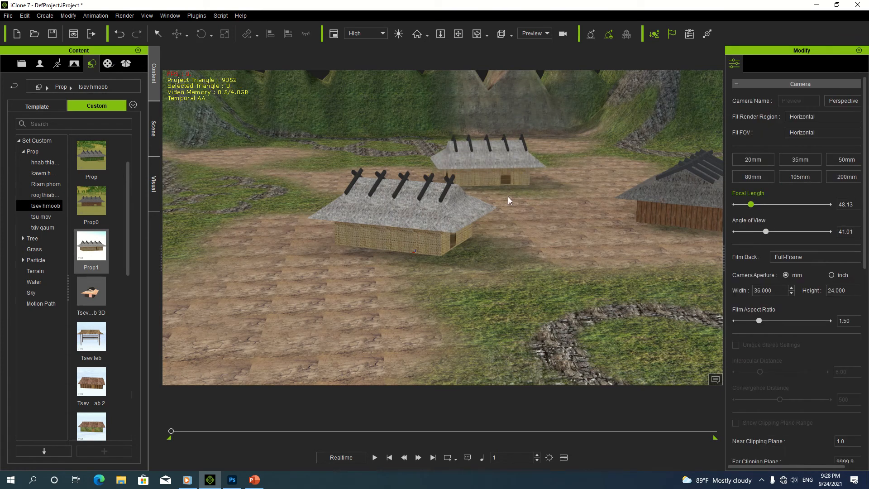
# Step: Compare the houses from ground level and above, and shift the second Prop1 house slightly away from the other two
pyautogui.click(458, 34)
pyautogui.moveTo(495, 241); pyautogui.dragTo(486, 198)
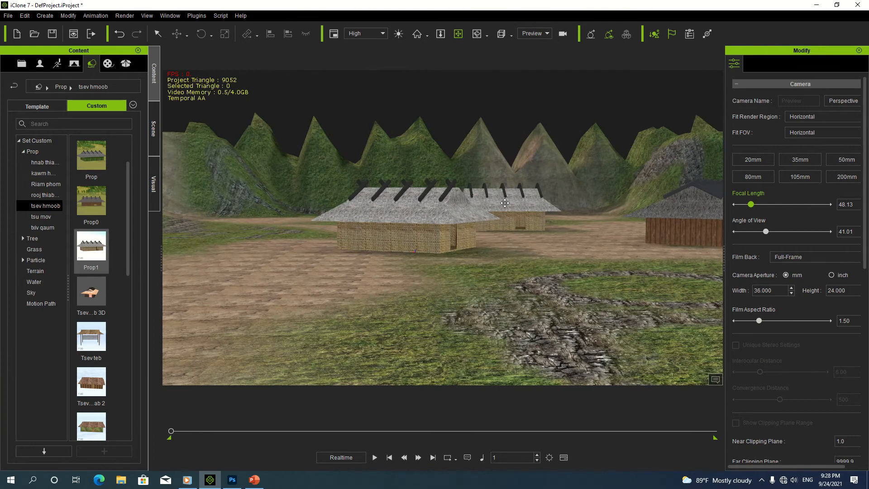
pyautogui.click(504, 203)
pyautogui.moveTo(521, 236); pyautogui.dragTo(589, 187)
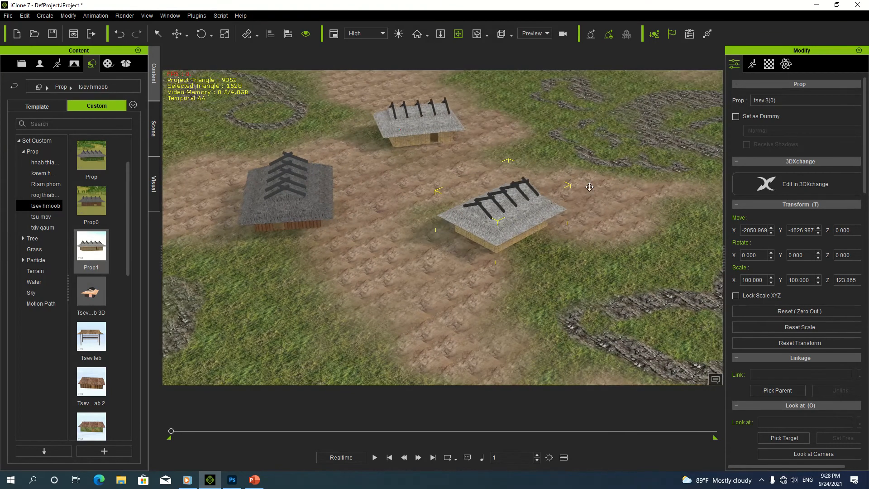
pyautogui.press('r')
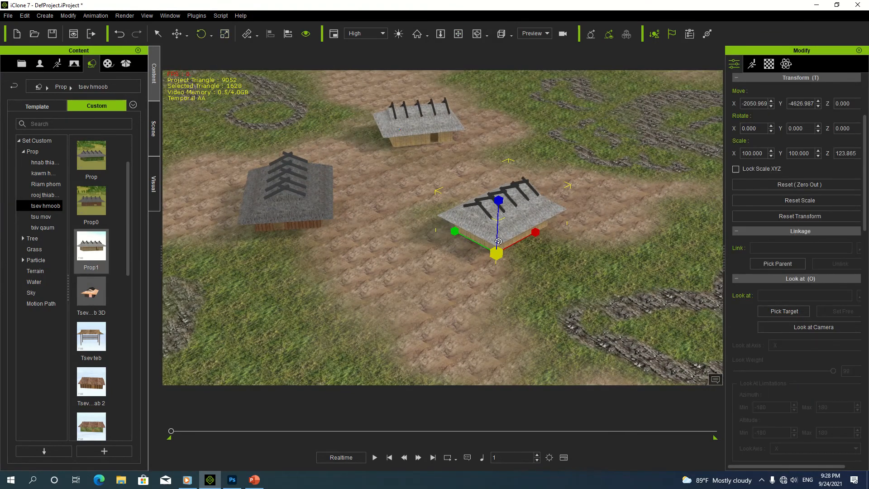
pyautogui.press('e')
pyautogui.press('w')
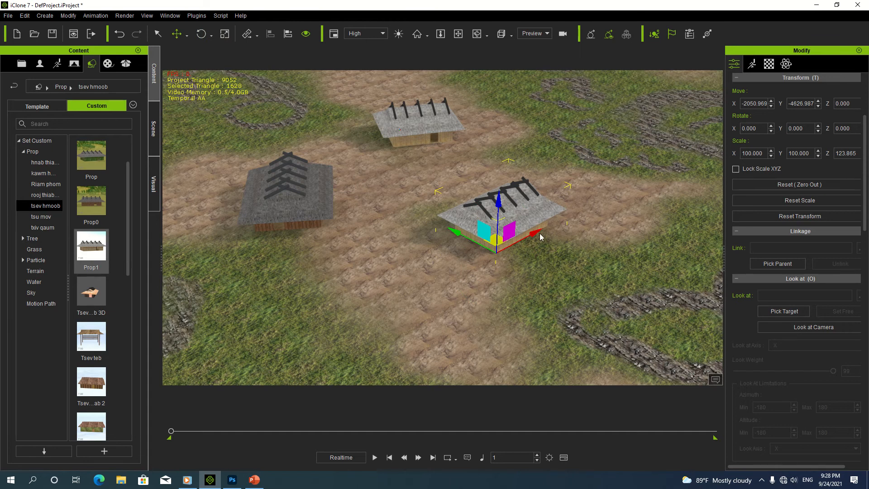
pyautogui.moveTo(536, 231); pyautogui.dragTo(461, 240)
pyautogui.click(419, 200)
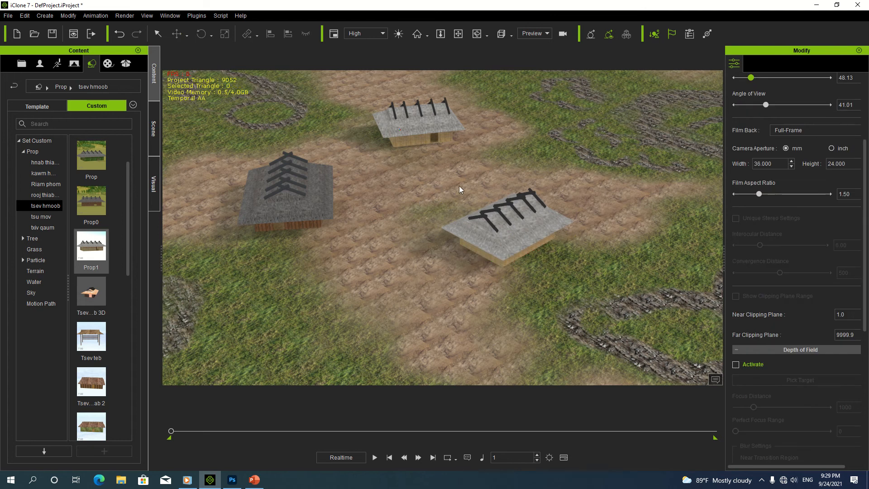
# Step: Check the layout of the three houses on the dirt clearing from several elevated angles
pyautogui.click(458, 34)
pyautogui.moveTo(420, 181); pyautogui.dragTo(447, 257)
pyautogui.moveTo(469, 218)
pyautogui.mouseDown()
pyautogui.moveTo(466, 247)
pyautogui.moveTo(519, 219)
pyautogui.moveTo(458, 206)
pyautogui.mouseUp()
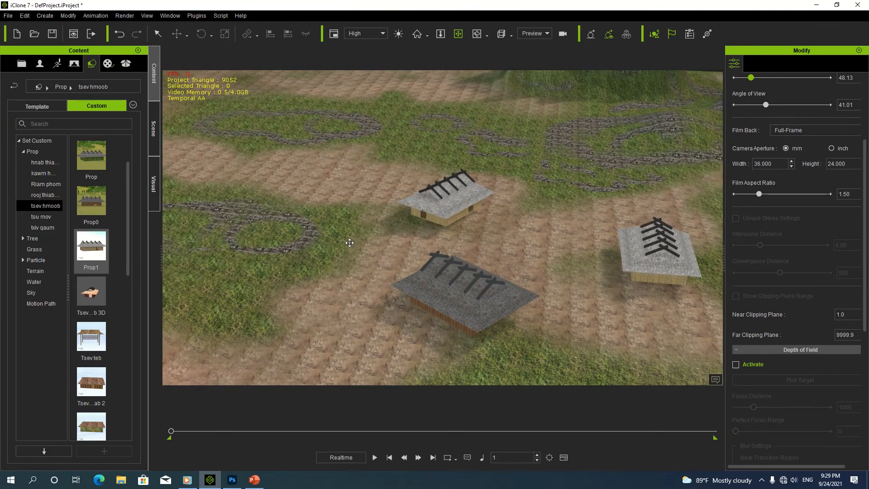
pyautogui.moveTo(531, 243); pyautogui.dragTo(448, 172)
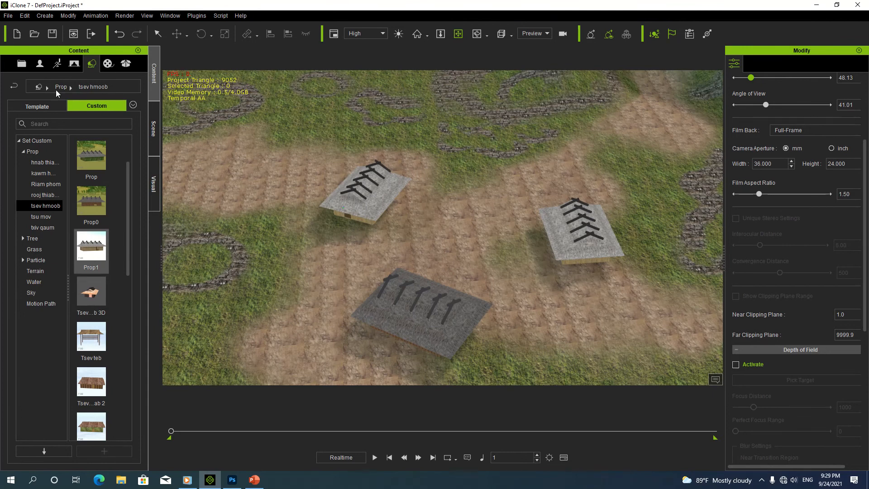
# Step: Look through the custom Prop folders, including tsu mov, Riam phom, rooj thiab nruas neeb and hnab thiab tsomiav, for a fence prop
pyautogui.click(45, 214)
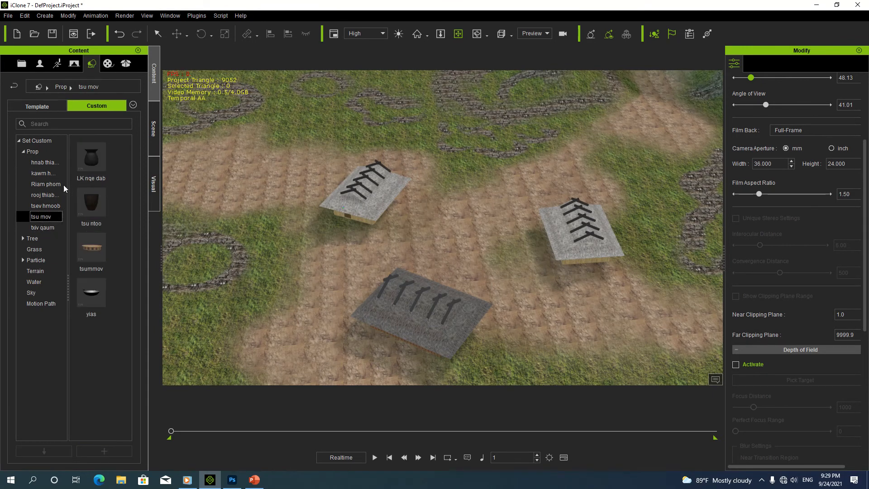
pyautogui.click(51, 184)
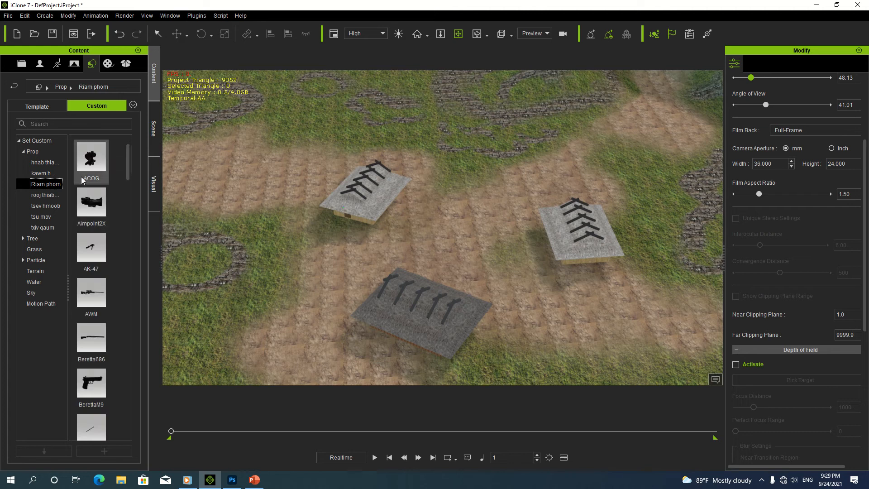
pyautogui.click(47, 175)
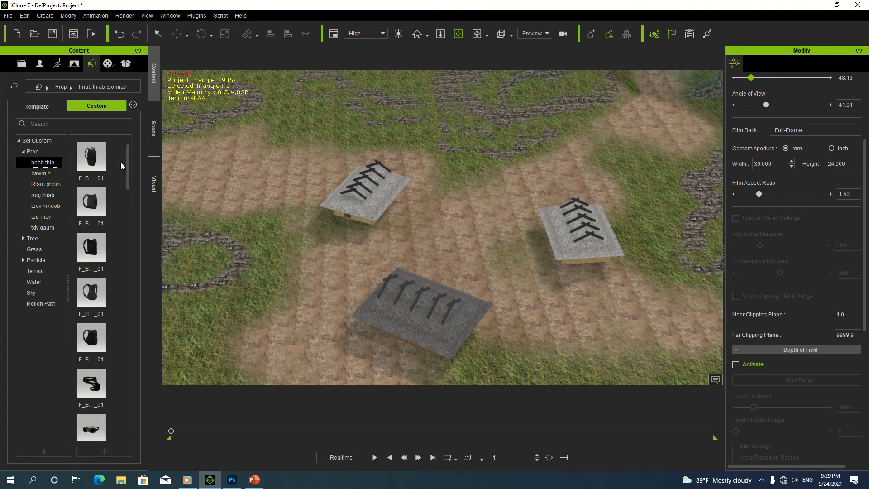
pyautogui.moveTo(128, 161); pyautogui.dragTo(124, 142)
pyautogui.click(23, 260)
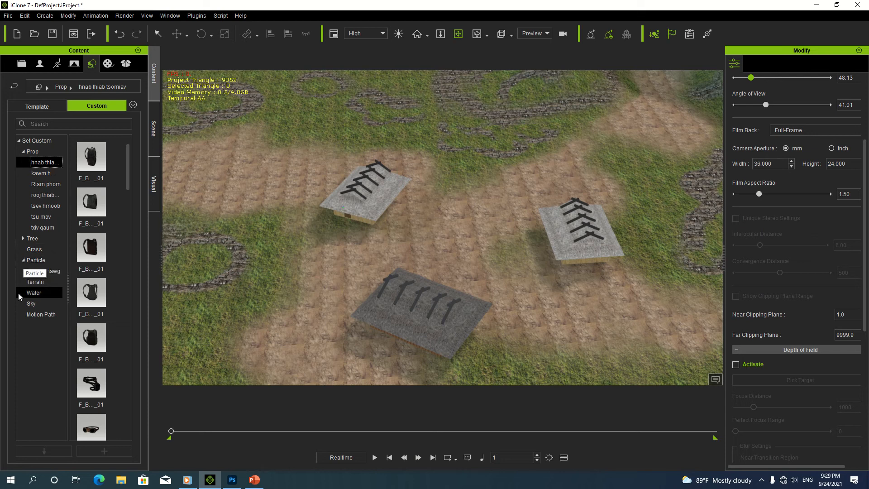
pyautogui.click(46, 218)
pyautogui.click(43, 229)
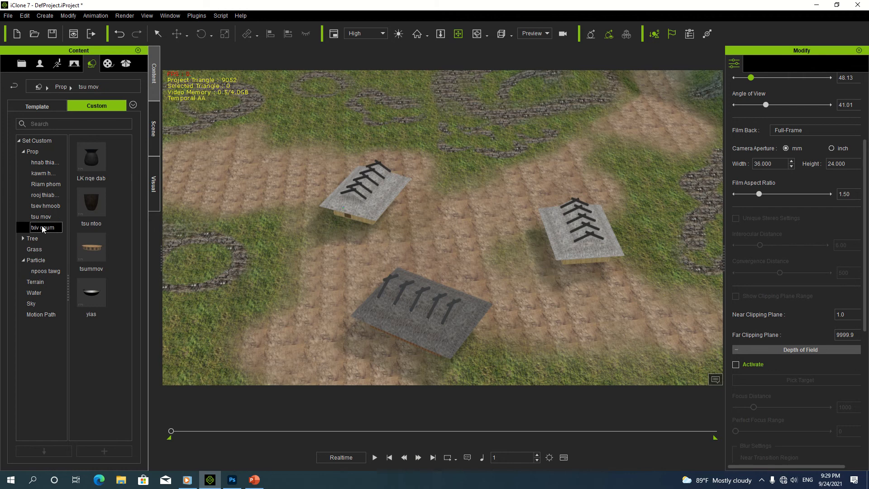
pyautogui.click(63, 173)
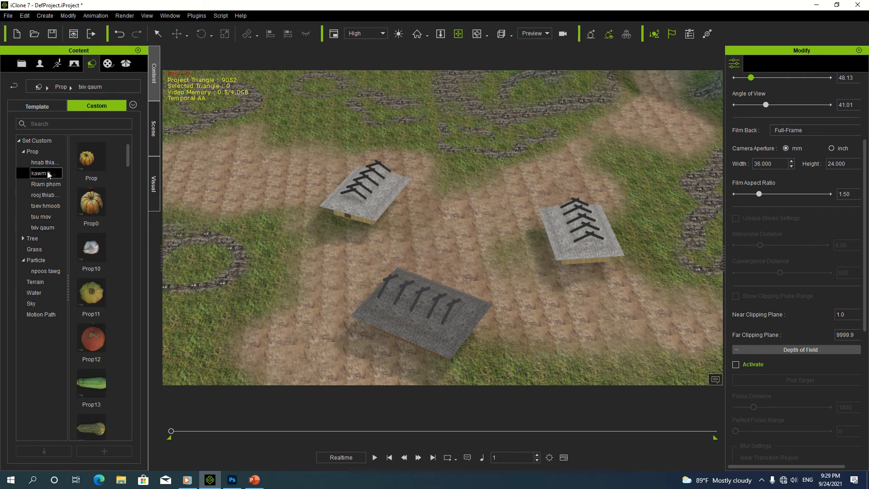
pyautogui.click(54, 184)
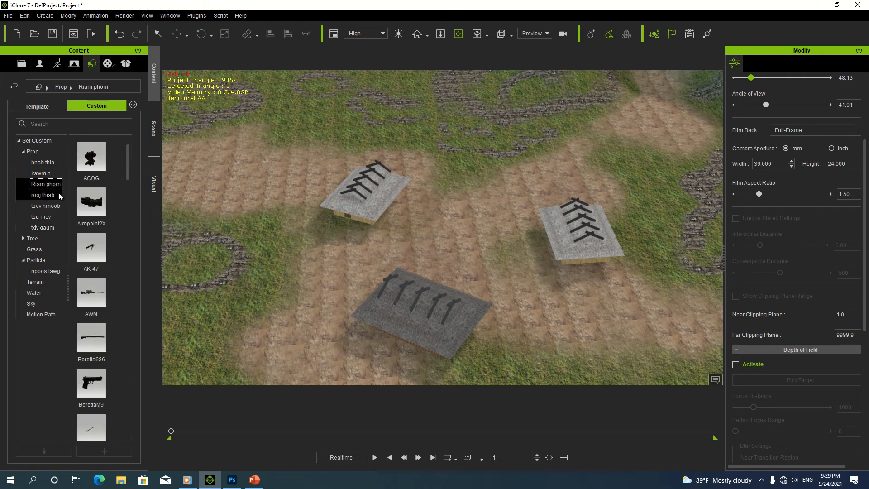
pyautogui.click(50, 196)
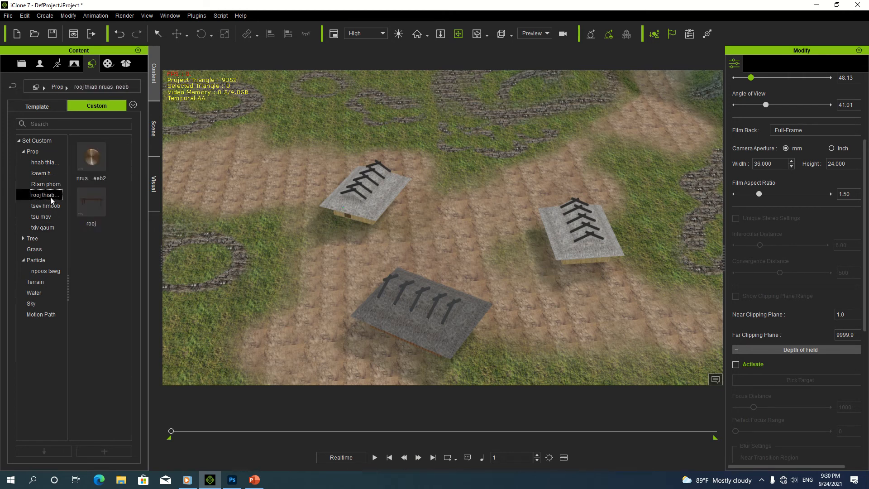
pyautogui.click(43, 162)
pyautogui.moveTo(126, 173); pyautogui.dragTo(152, 105)
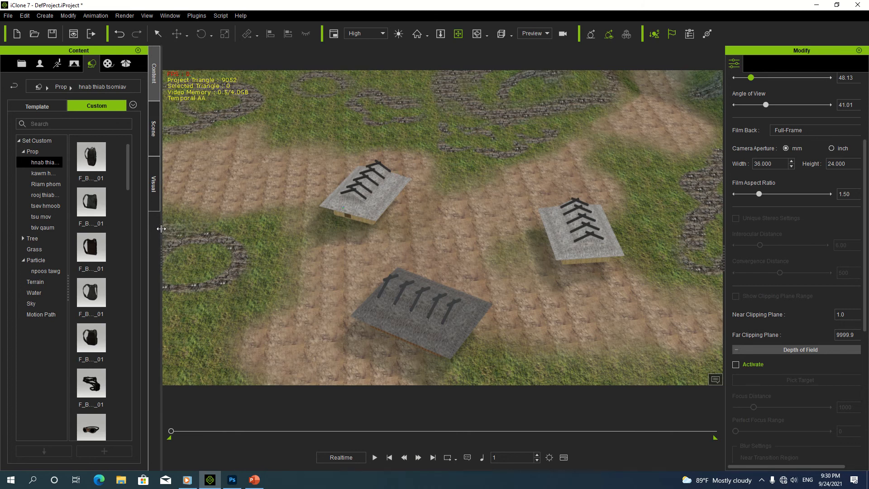
# Step: Widen the content library and examine the custom weapon, house, cookware, and fruit and vegetable props, plus the Tree subfolder
pyautogui.moveTo(163, 233); pyautogui.dragTo(218, 233)
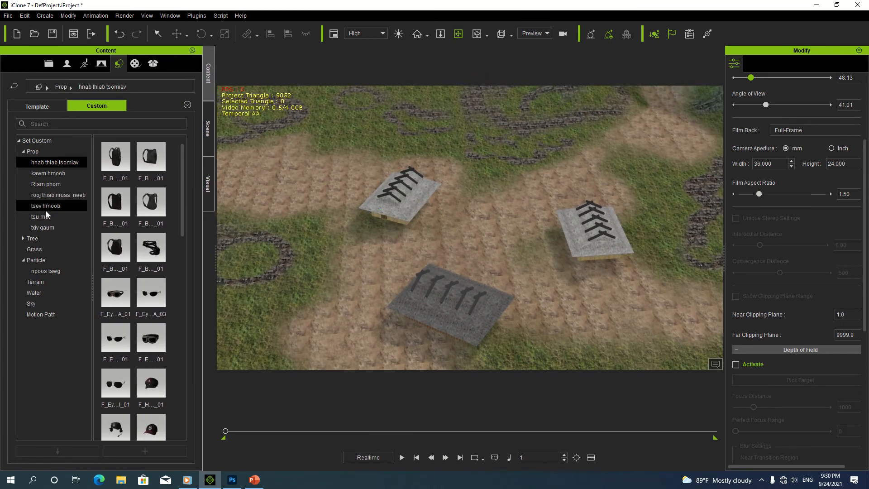
pyautogui.click(51, 173)
pyautogui.click(56, 161)
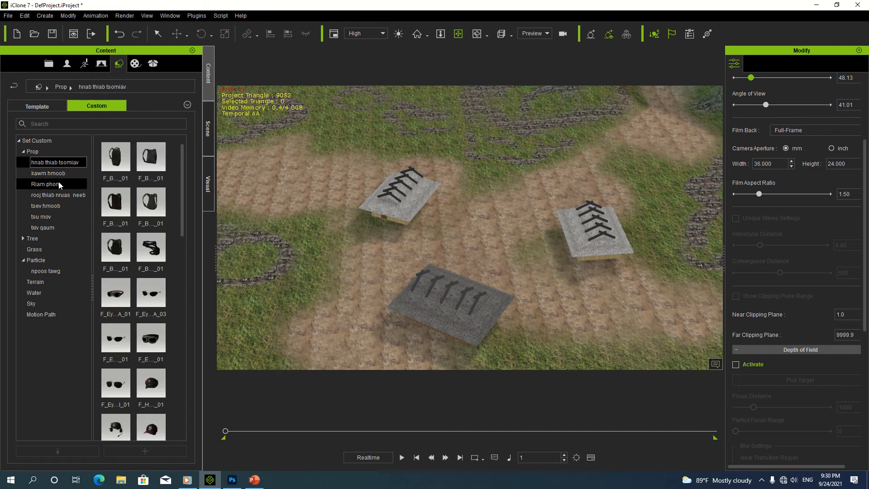
pyautogui.moveTo(180, 164)
pyautogui.mouseDown()
pyautogui.moveTo(180, 371)
pyautogui.moveTo(175, 171)
pyautogui.mouseUp()
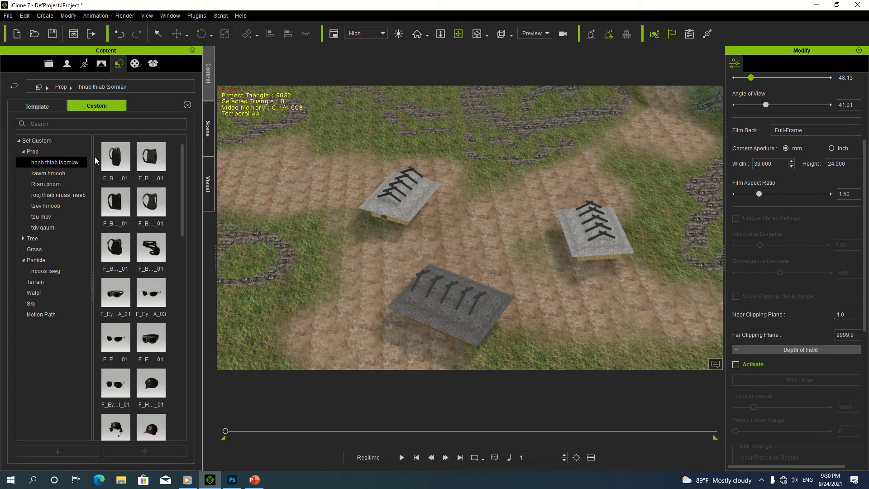
pyautogui.click(53, 184)
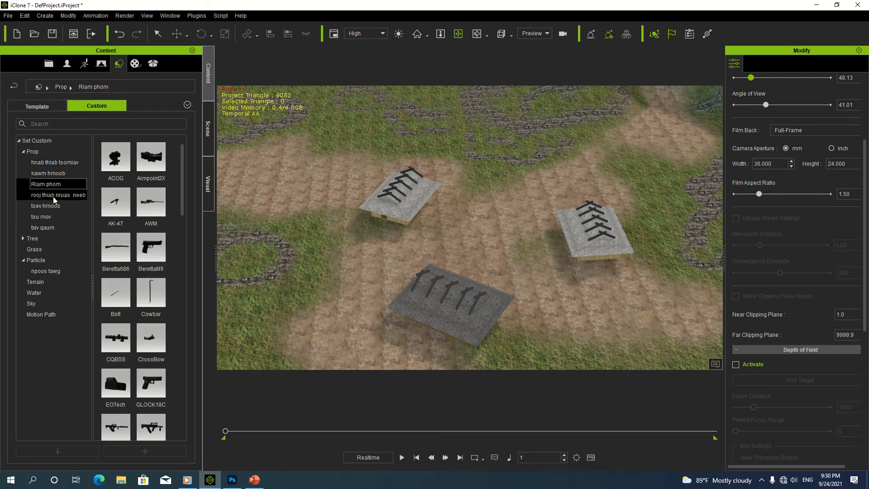
pyautogui.click(53, 196)
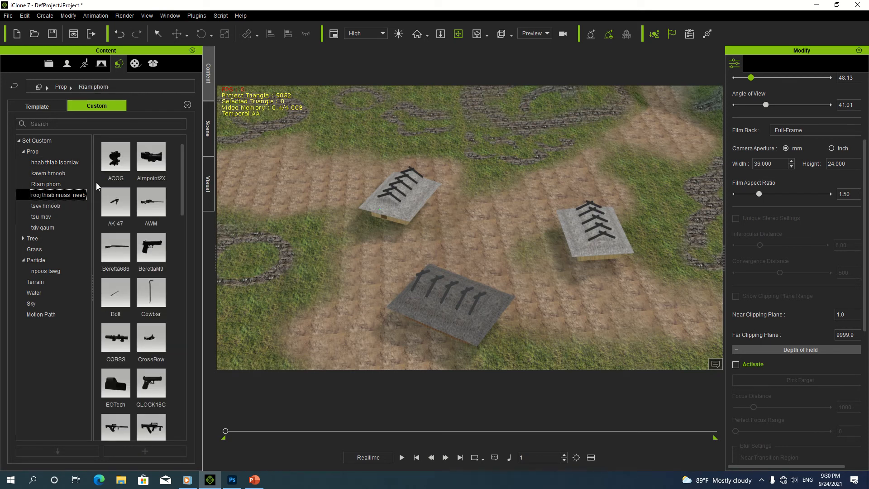
pyautogui.click(40, 208)
pyautogui.scroll(-2, 182, 229)
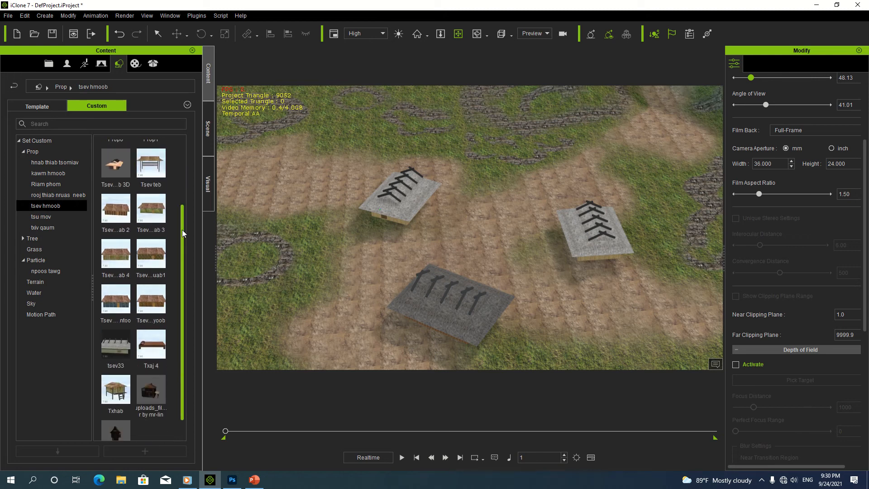
pyautogui.scroll(-1, 182, 230)
pyautogui.moveTo(185, 277); pyautogui.dragTo(187, 123)
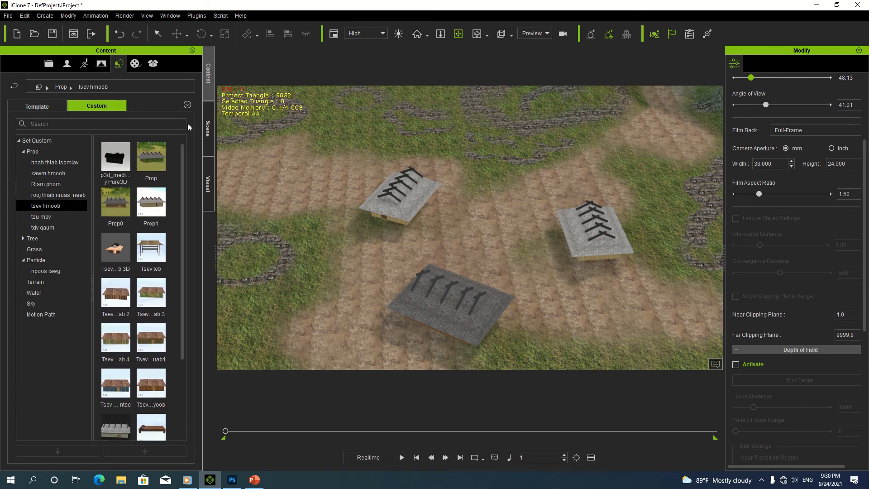
pyautogui.click(44, 217)
pyautogui.click(45, 227)
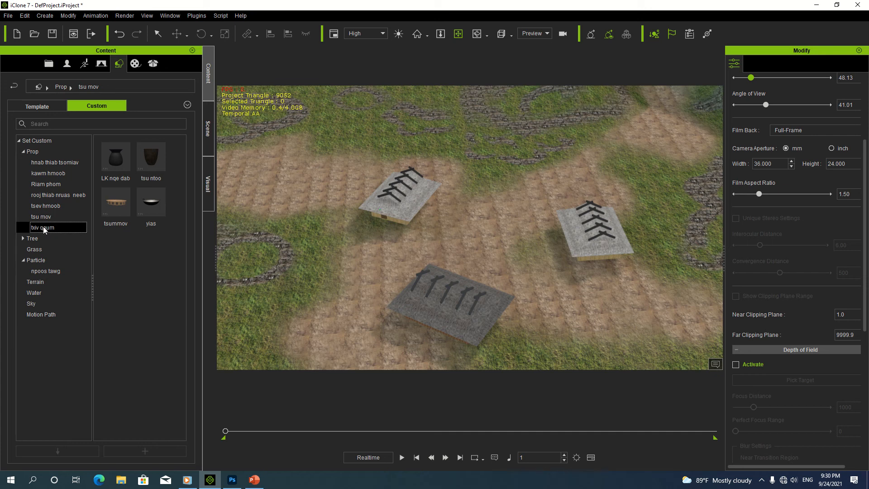
pyautogui.scroll(-5, 183, 259)
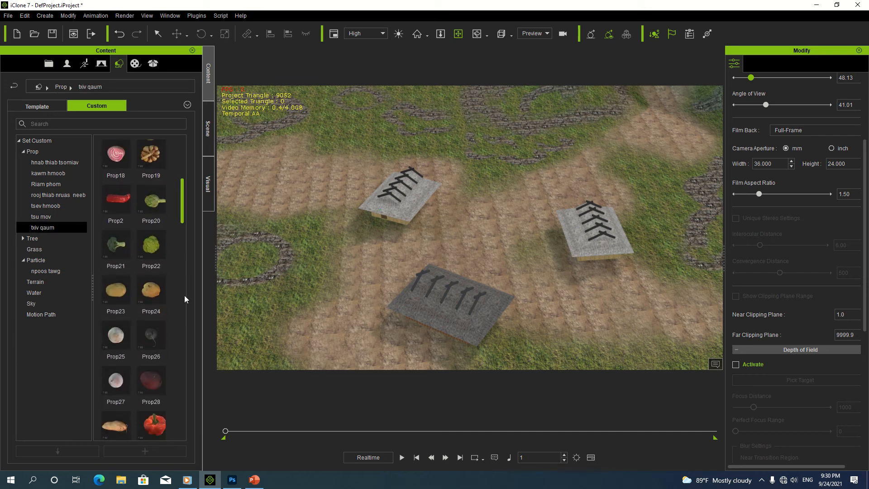
pyautogui.scroll(-20, 168, 330)
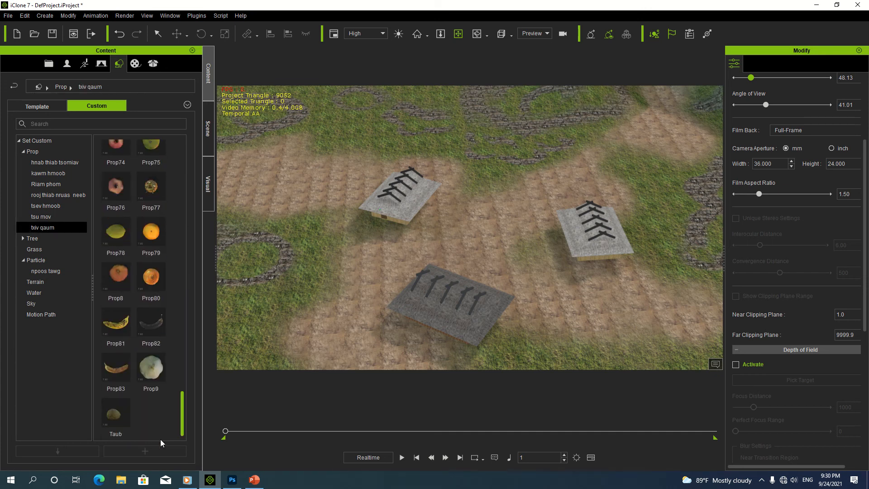
pyautogui.click(23, 238)
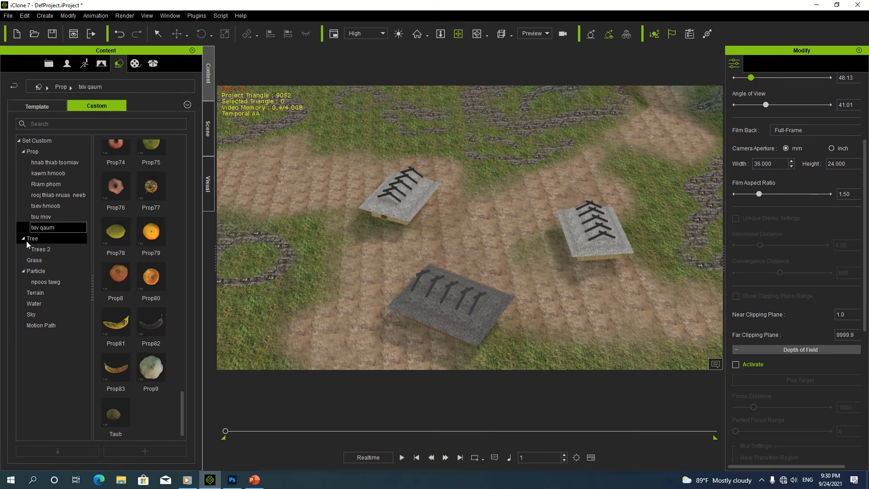
# Step: Search the custom prop library for "laj kab"
pyautogui.click(48, 124)
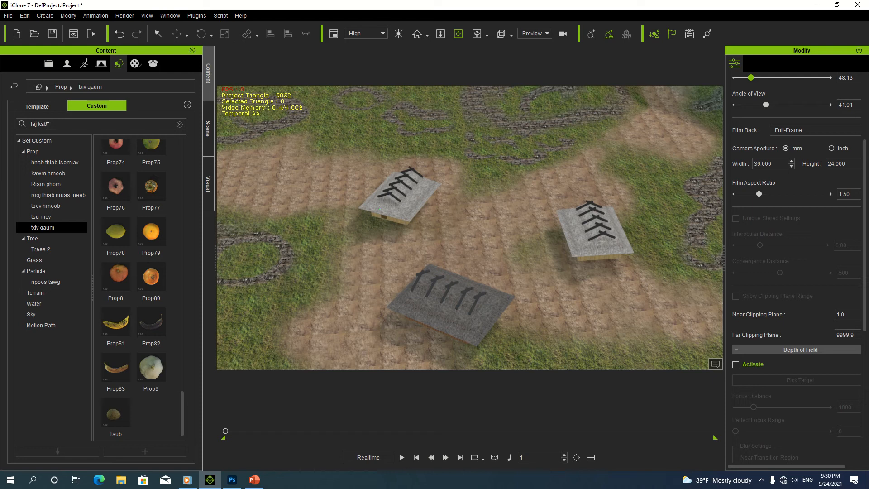
pyautogui.press('Return')
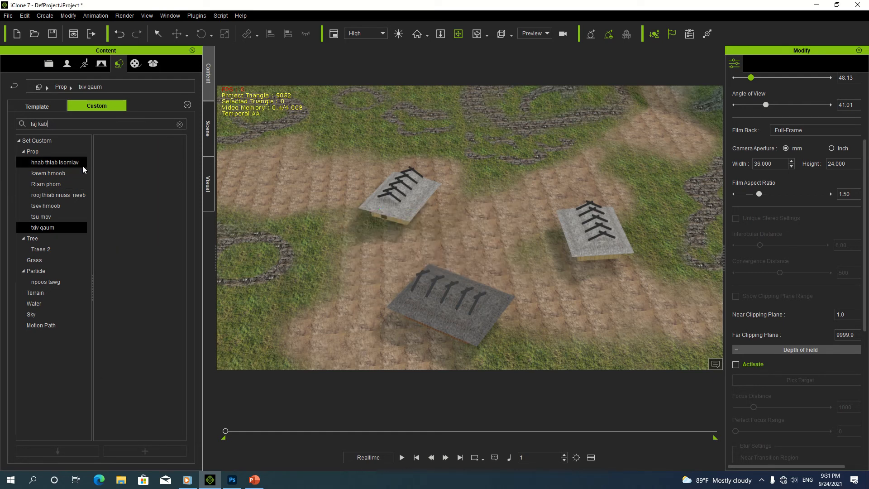
pyautogui.rightClick(70, 209)
pyautogui.click(121, 186)
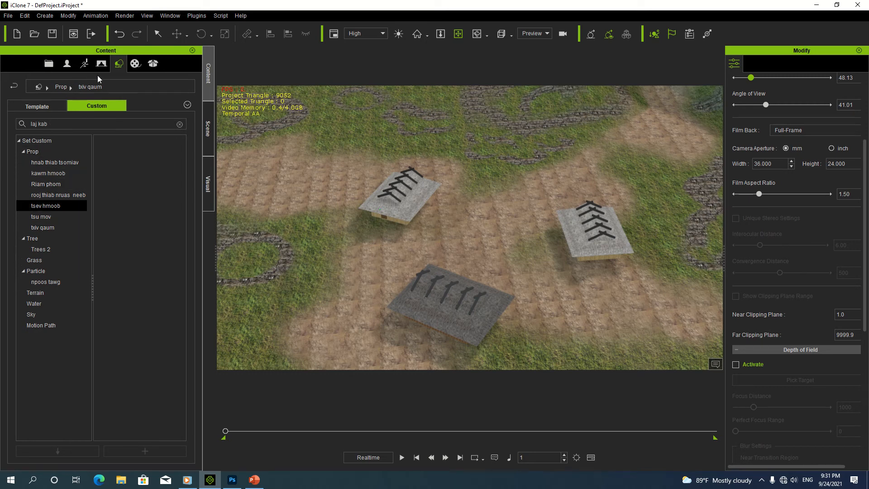
# Step: Recheck each custom Prop folder from hnab thiab tsomiav to the fruit and vegetable folder without the search filter
pyautogui.click(64, 163)
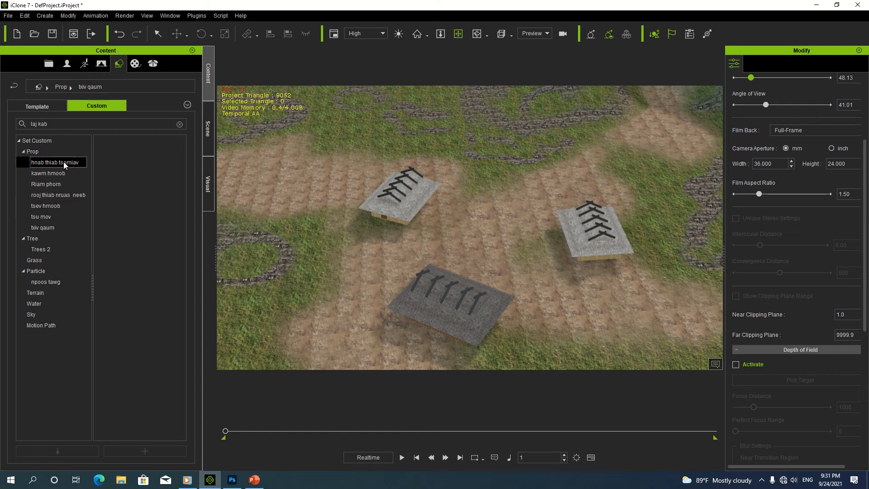
pyautogui.moveTo(183, 169)
pyautogui.mouseDown()
pyautogui.moveTo(183, 381)
pyautogui.moveTo(190, 167)
pyautogui.mouseUp()
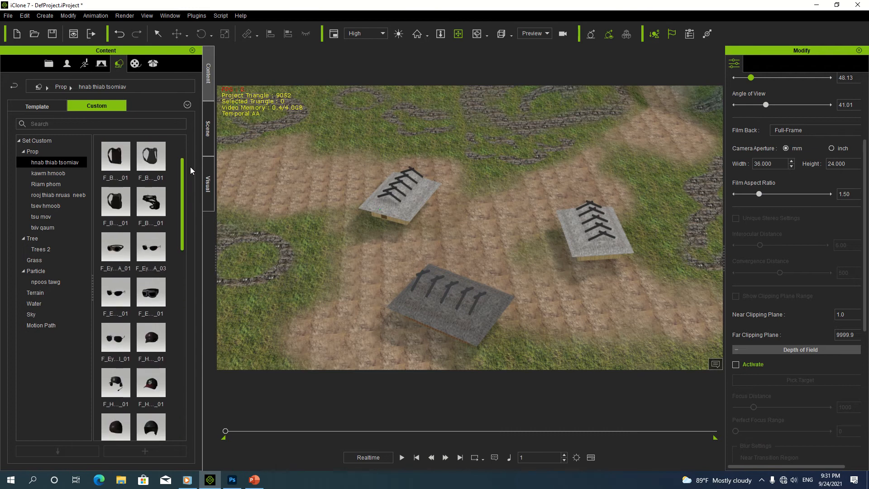
pyautogui.click(42, 229)
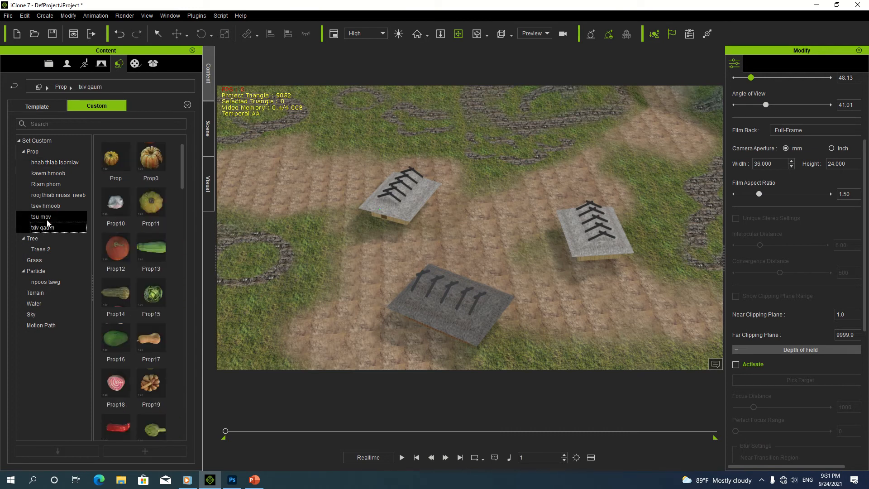
pyautogui.click(47, 218)
pyautogui.click(46, 206)
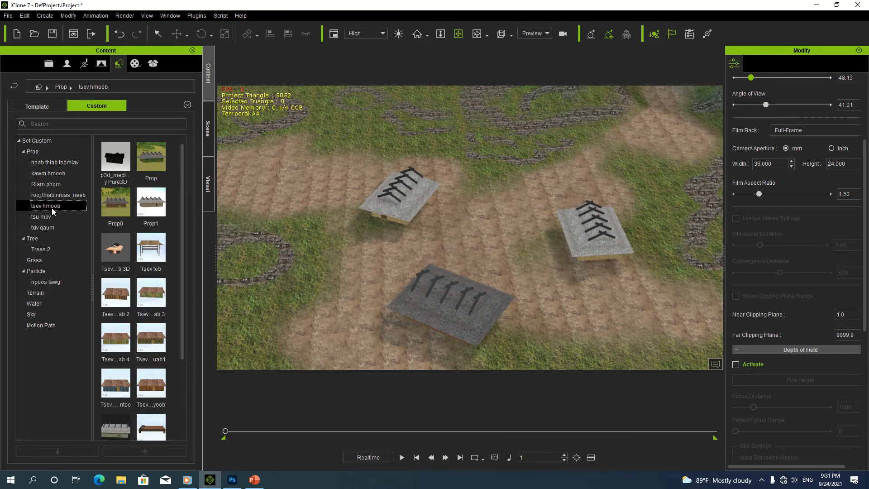
pyautogui.click(57, 195)
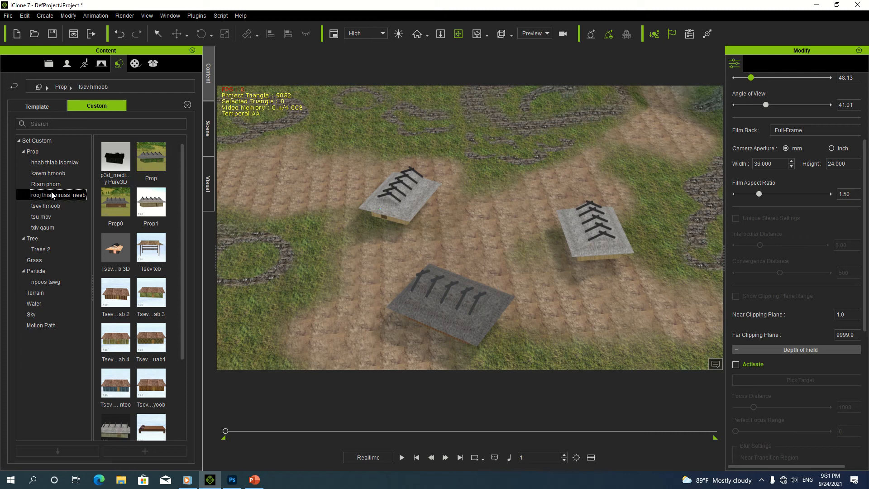
pyautogui.click(56, 186)
pyautogui.click(53, 175)
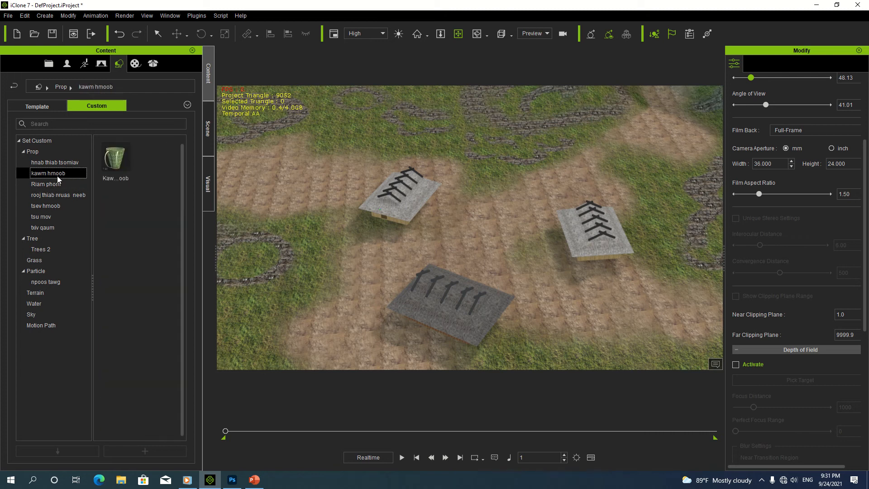
pyautogui.click(65, 163)
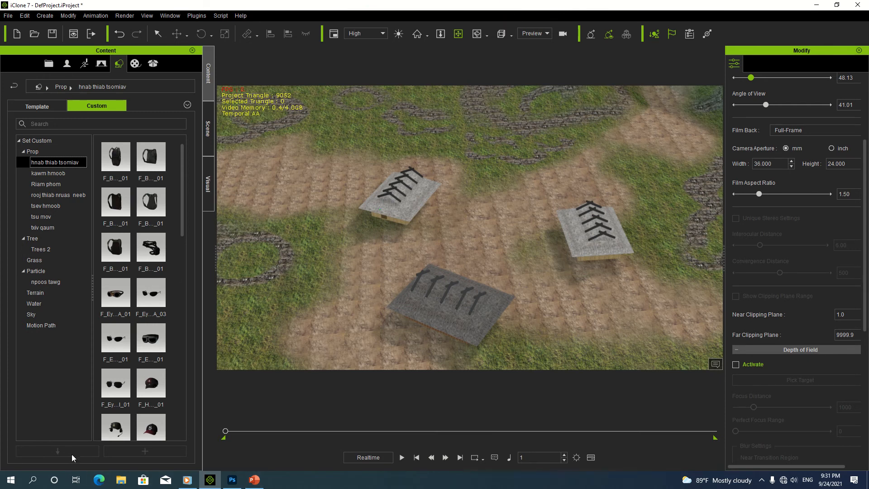
# Step: Switch to File Explorer and look through the Desktop folders Laj kab and 9. Nruab .xyoob ntoo coj los ua tsev for fence images
pyautogui.click(121, 479)
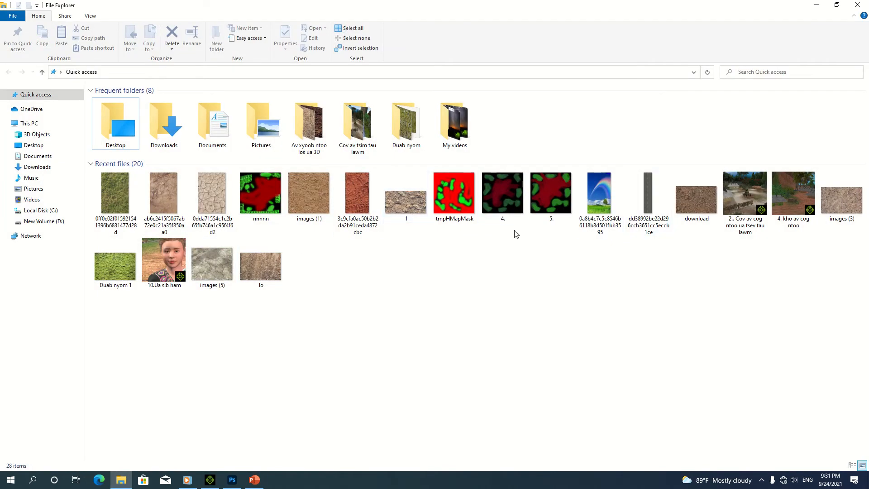
pyautogui.click(36, 145)
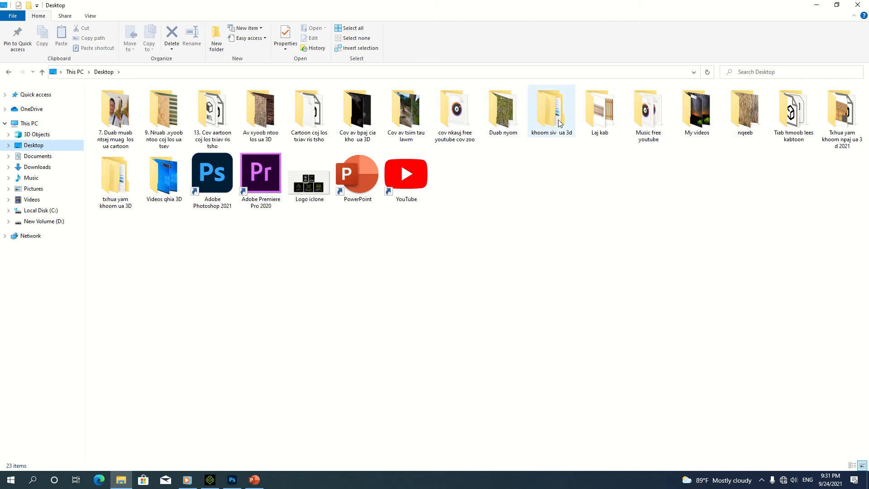
pyautogui.doubleClick(595, 115)
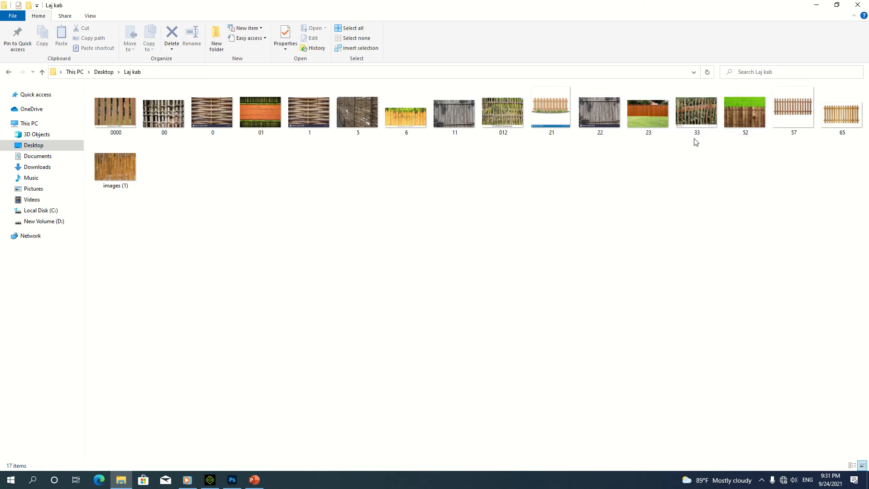
pyautogui.click(9, 72)
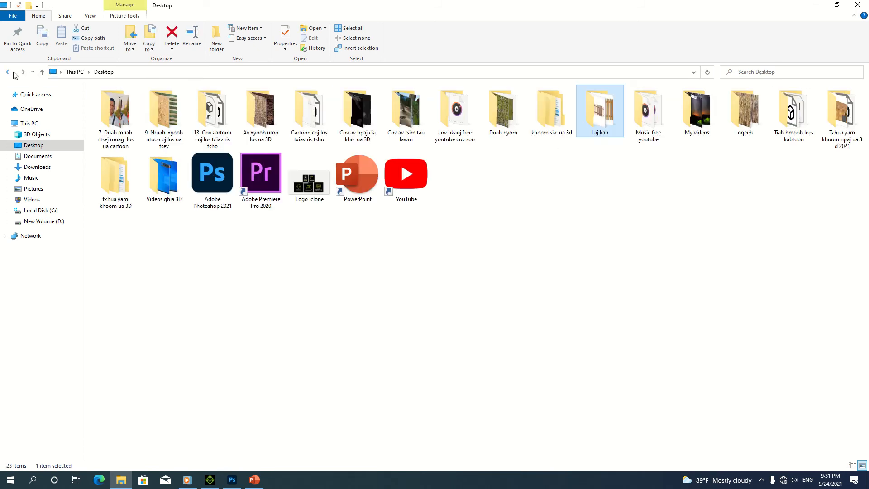
pyautogui.doubleClick(154, 118)
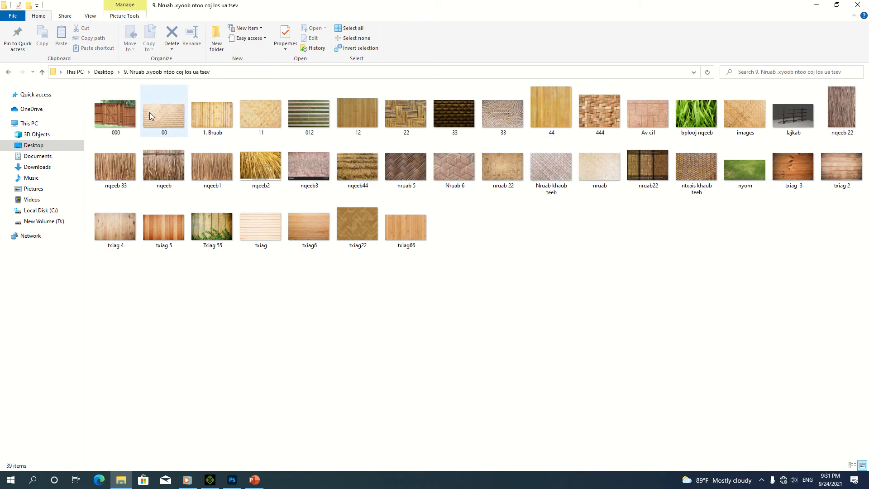
pyautogui.click(789, 136)
pyautogui.moveTo(788, 134)
pyautogui.mouseDown()
pyautogui.moveTo(780, 148)
pyautogui.moveTo(792, 123)
pyautogui.mouseUp()
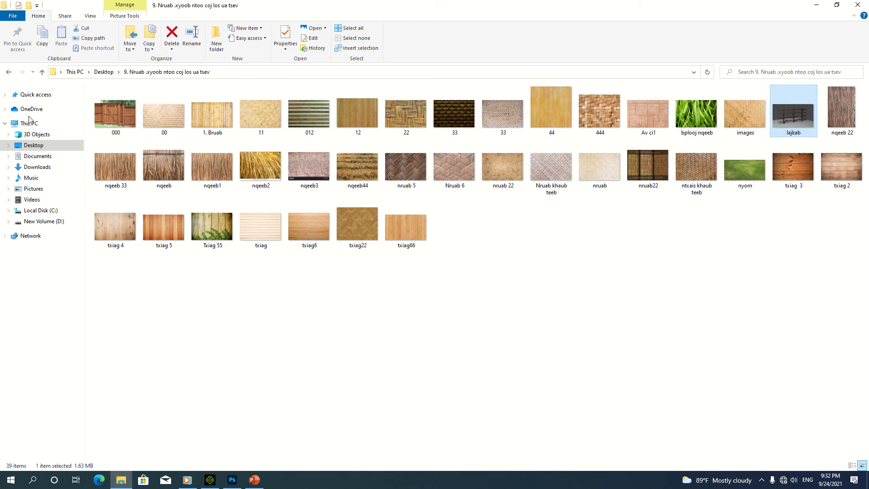
pyautogui.click(9, 72)
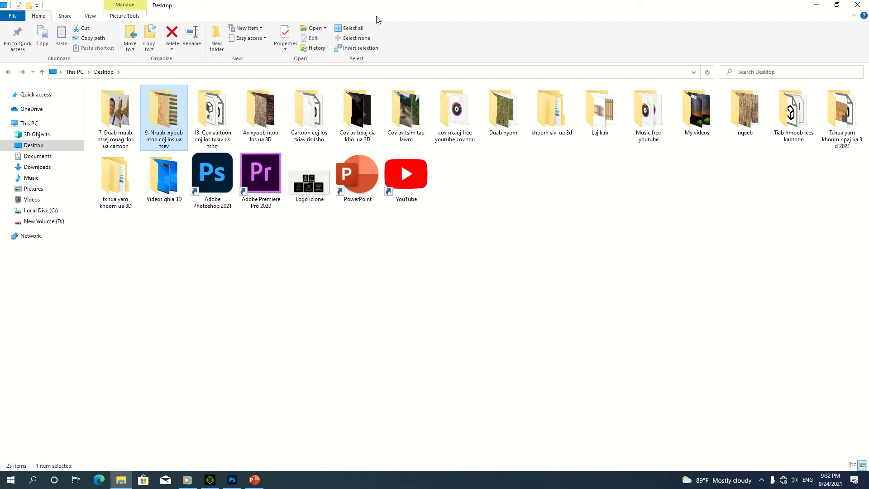
pyautogui.moveTo(435, 4)
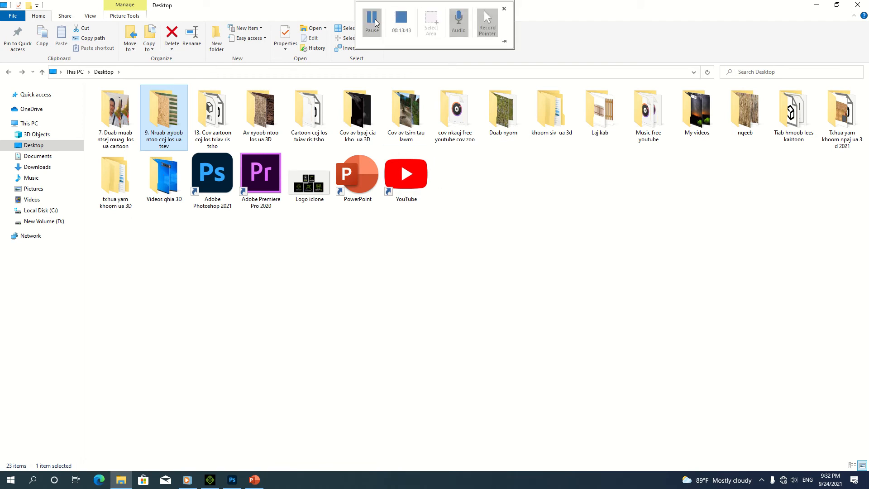
pyautogui.click(371, 21)
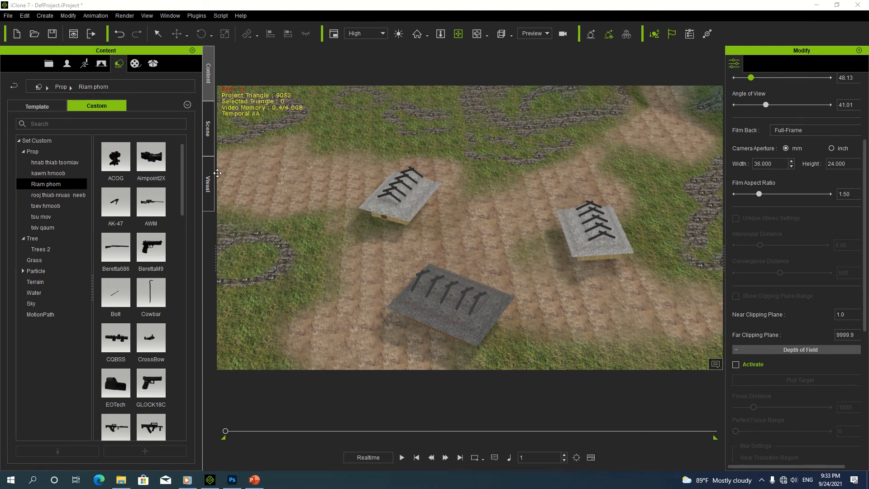
# Step: In iClone 7, place the wooden fence prop from the Riam phom folder beside the dark-roofed house and scale it uniformly to about 9679
pyautogui.moveTo(182, 161); pyautogui.dragTo(171, 389)
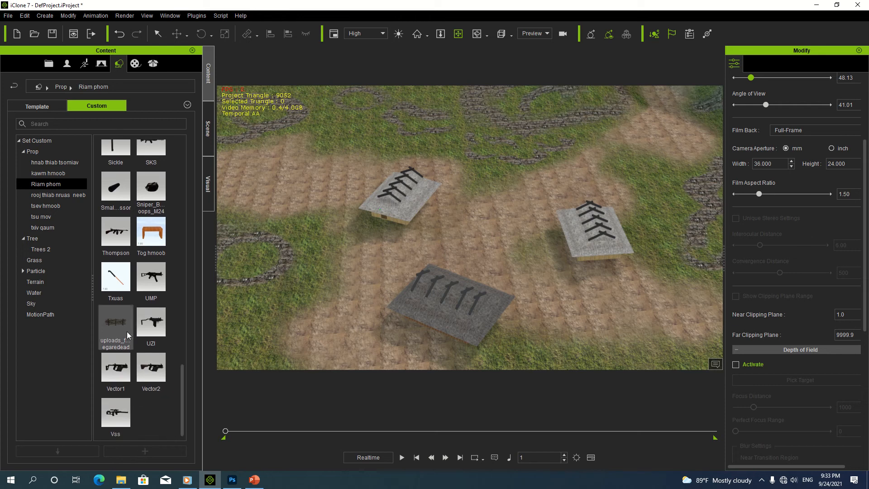
pyautogui.moveTo(121, 325); pyautogui.dragTo(351, 294)
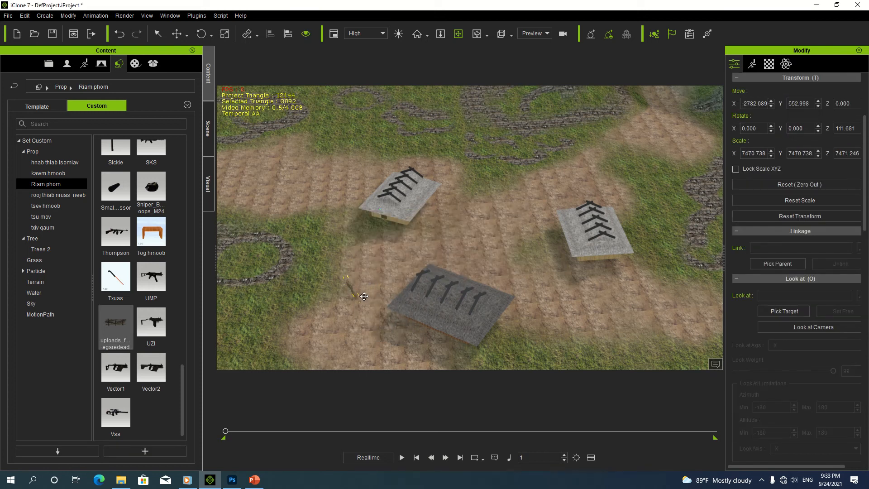
pyautogui.moveTo(366, 223); pyautogui.dragTo(347, 303, button='right')
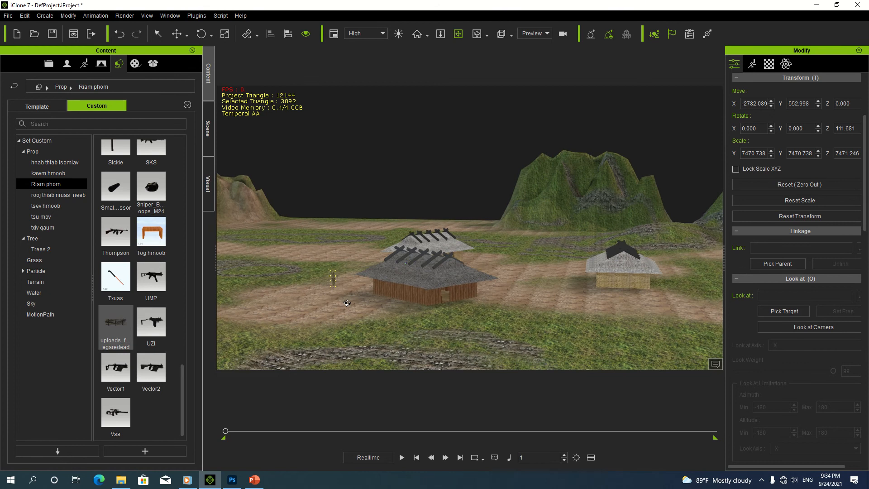
pyautogui.click(224, 34)
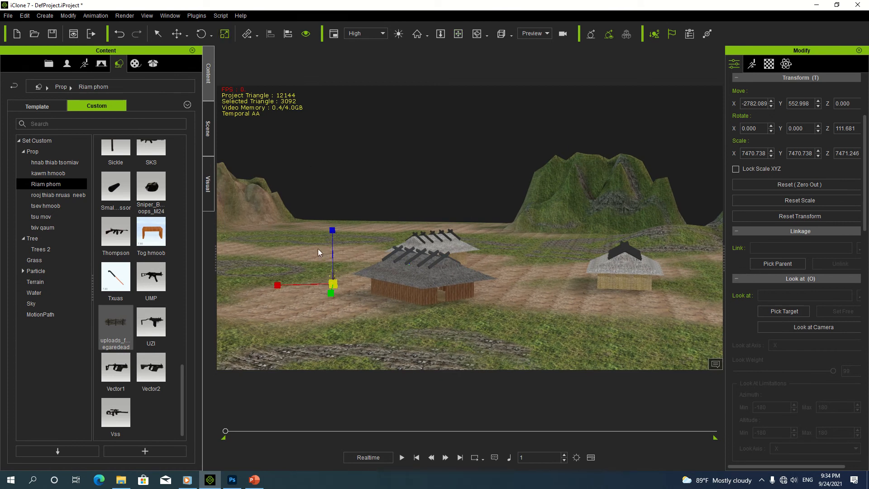
pyautogui.moveTo(333, 284); pyautogui.dragTo(343, 256)
# Step: Shorten the preview camera's focal length to 20 and widen its angle of view to about 89.85 around the fence
pyautogui.click(458, 33)
pyautogui.moveTo(442, 130); pyautogui.dragTo(480, 339)
pyautogui.moveTo(413, 202); pyautogui.dragTo(478, 214)
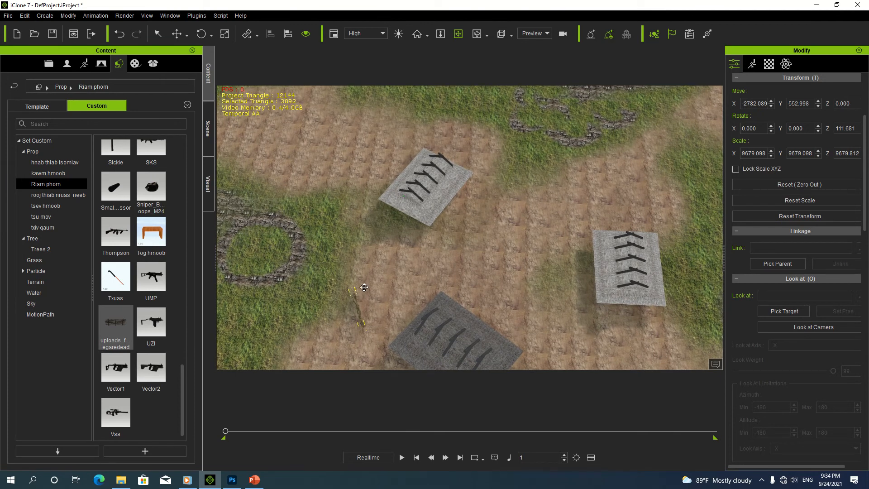
pyautogui.press('z')
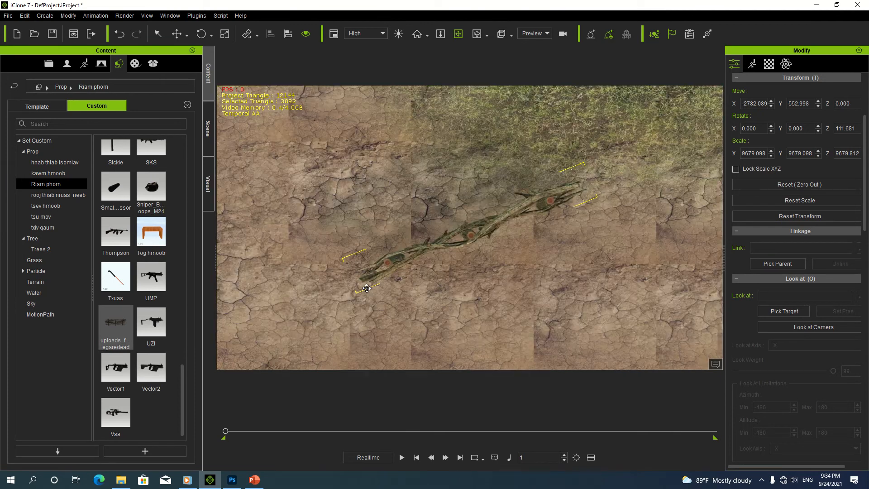
pyautogui.moveTo(390, 275); pyautogui.dragTo(439, 237)
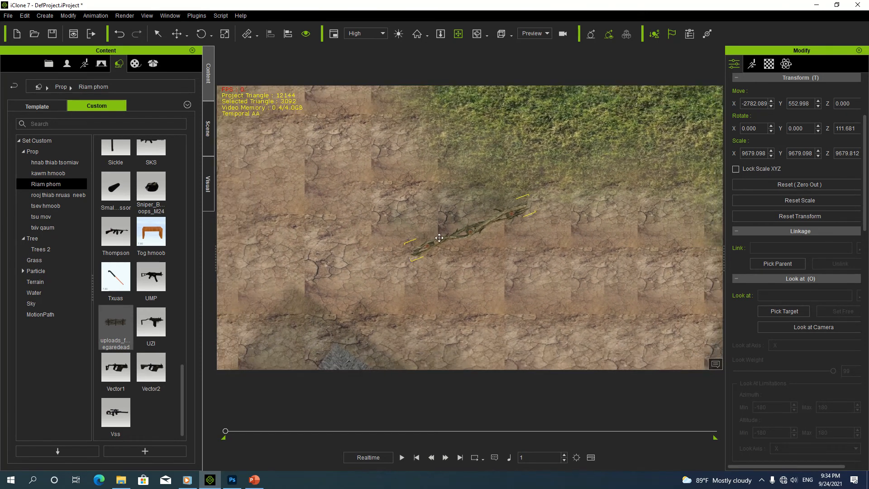
pyautogui.click(593, 238)
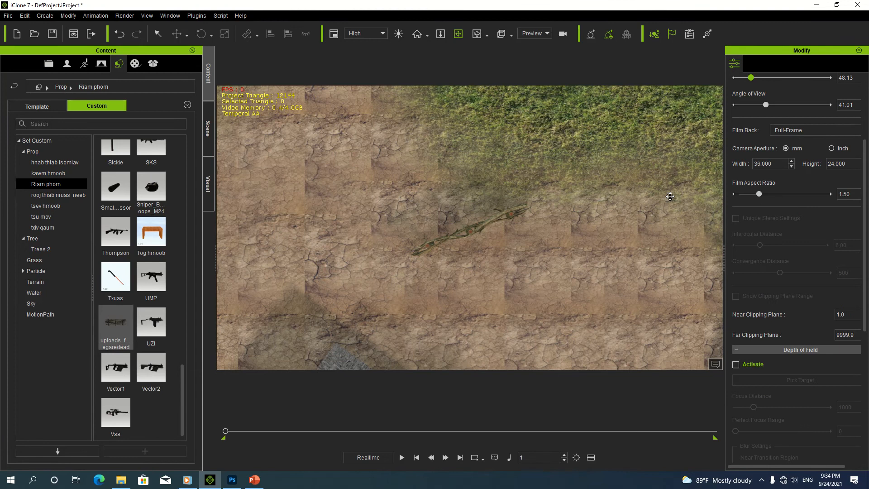
pyautogui.scroll(3, 758, 183)
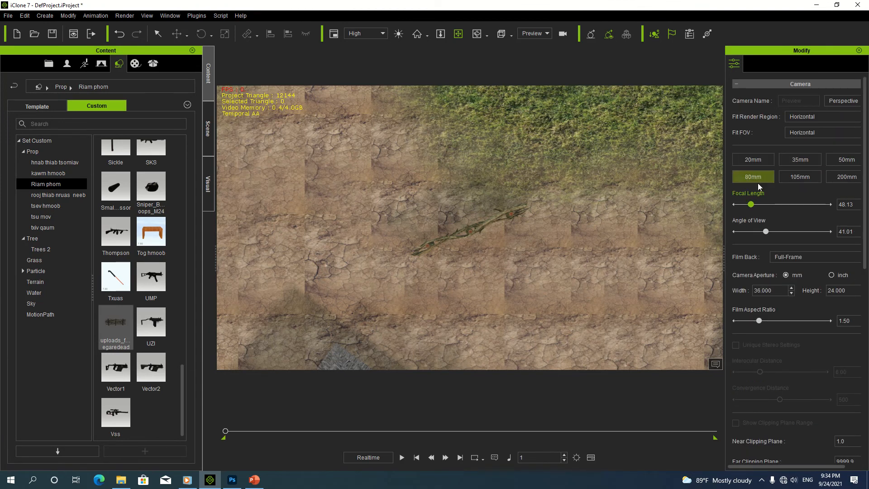
pyautogui.moveTo(751, 205); pyautogui.dragTo(735, 204)
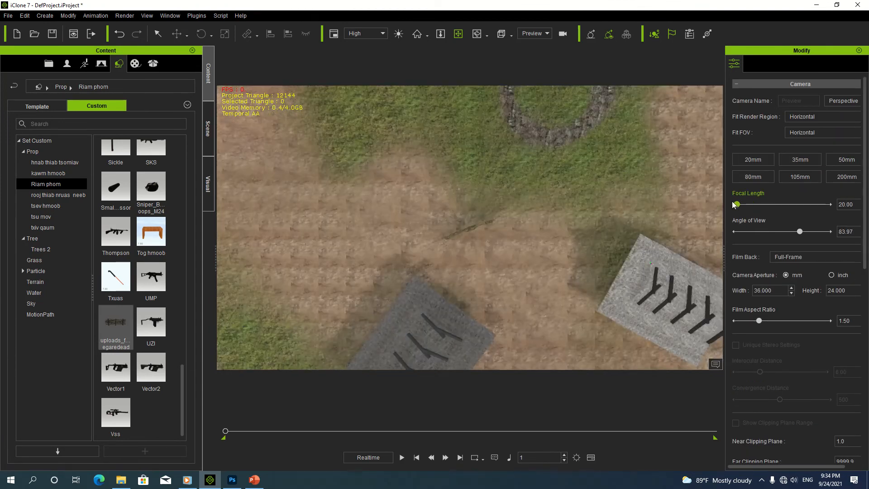
pyautogui.moveTo(799, 231)
pyautogui.mouseDown()
pyautogui.moveTo(818, 232)
pyautogui.moveTo(804, 232)
pyautogui.mouseUp()
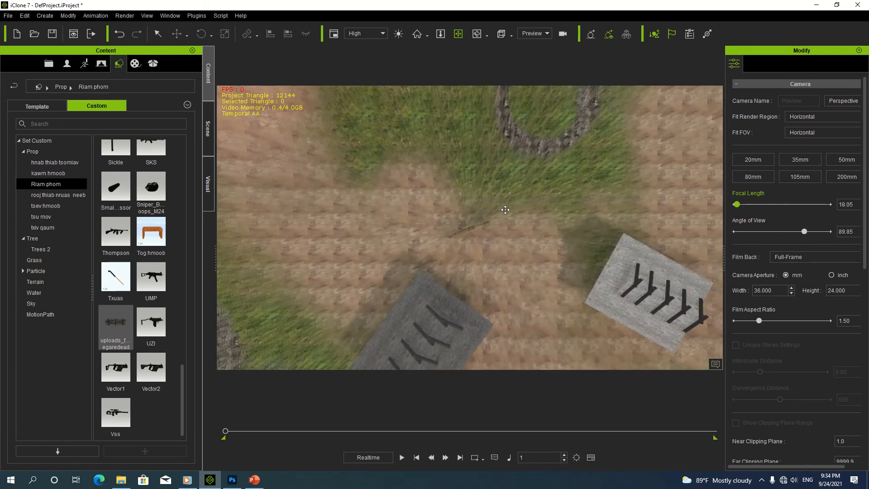
# Step: Rotate the wooden fence about its vertical axis to a Z rotation of about 96.4
pyautogui.click(441, 314)
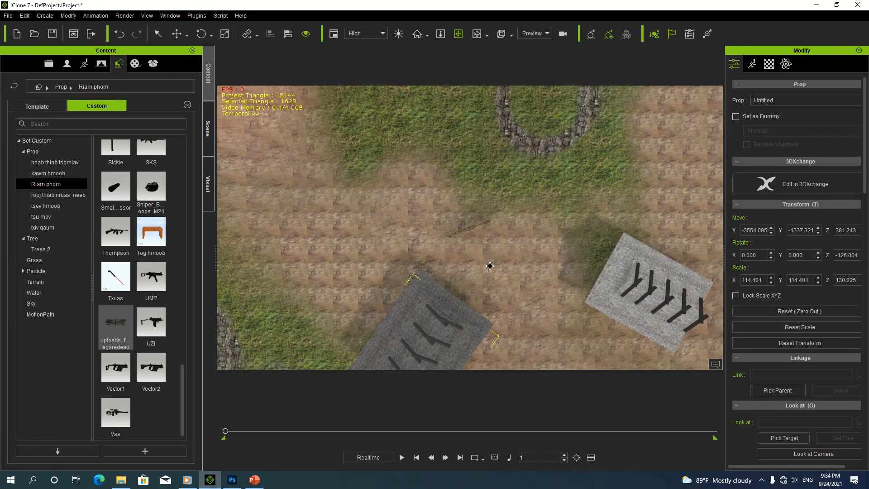
pyautogui.moveTo(489, 266); pyautogui.dragTo(444, 185, button='middle')
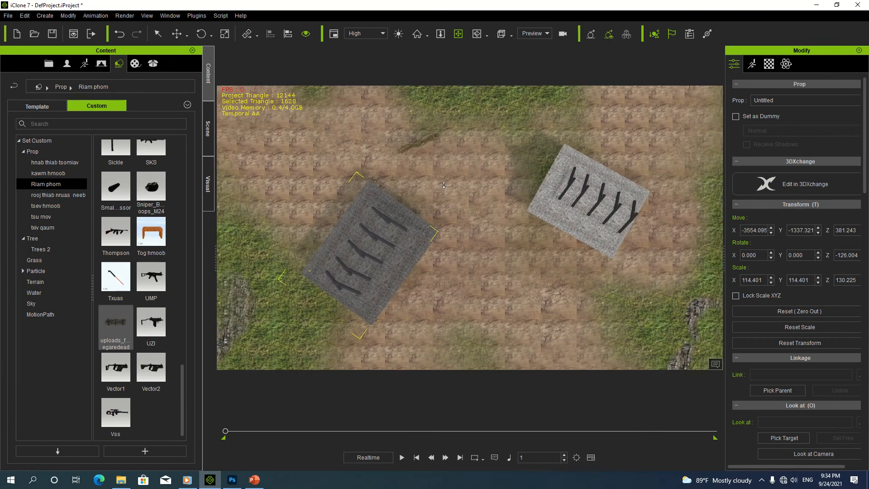
pyautogui.scroll(-5, 441, 186)
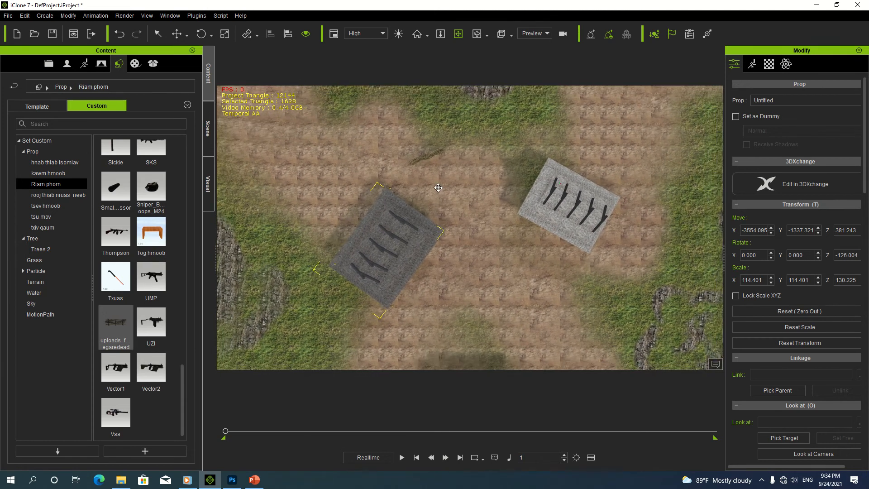
pyautogui.scroll(-2, 438, 187)
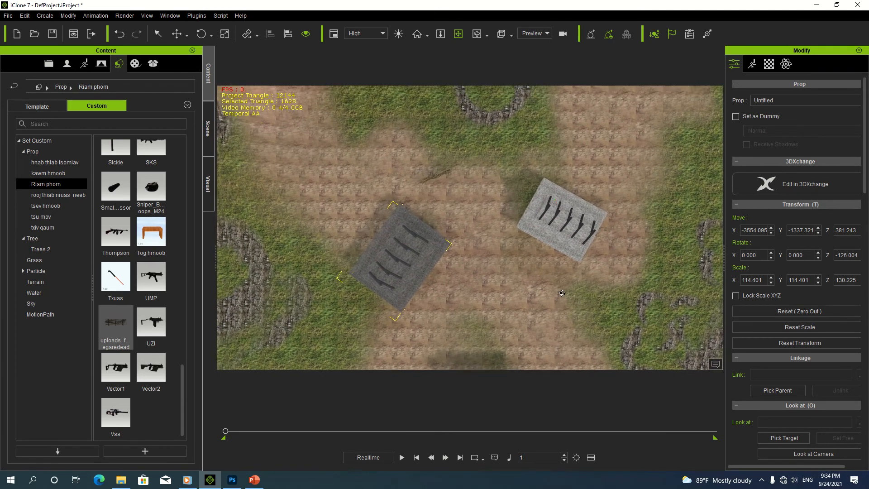
pyautogui.moveTo(562, 293); pyautogui.dragTo(408, 214, button='right')
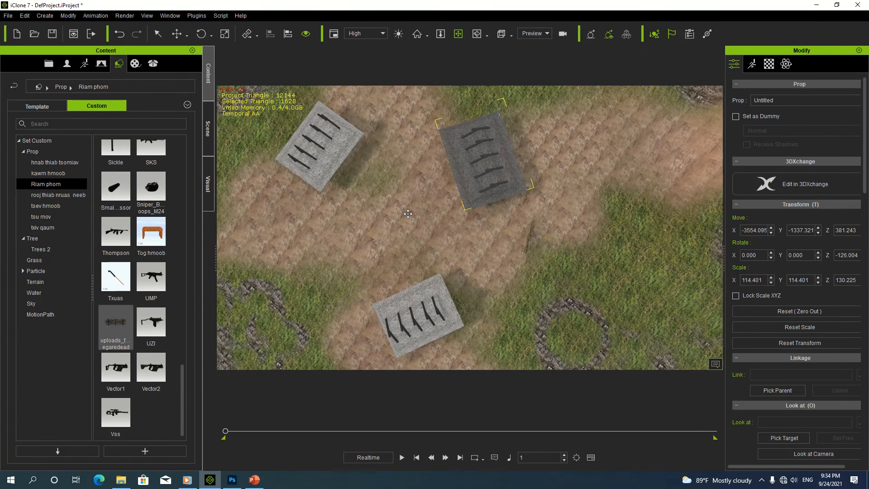
pyautogui.moveTo(407, 214); pyautogui.dragTo(589, 250, button='middle')
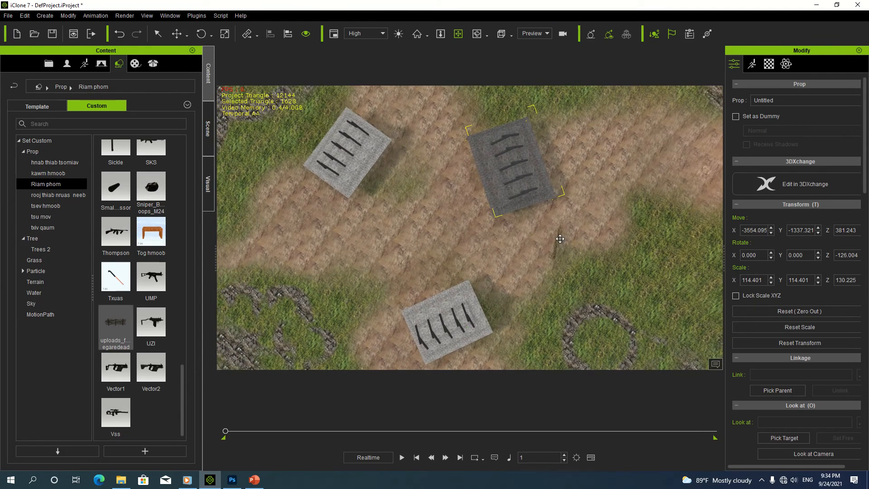
pyautogui.click(559, 240)
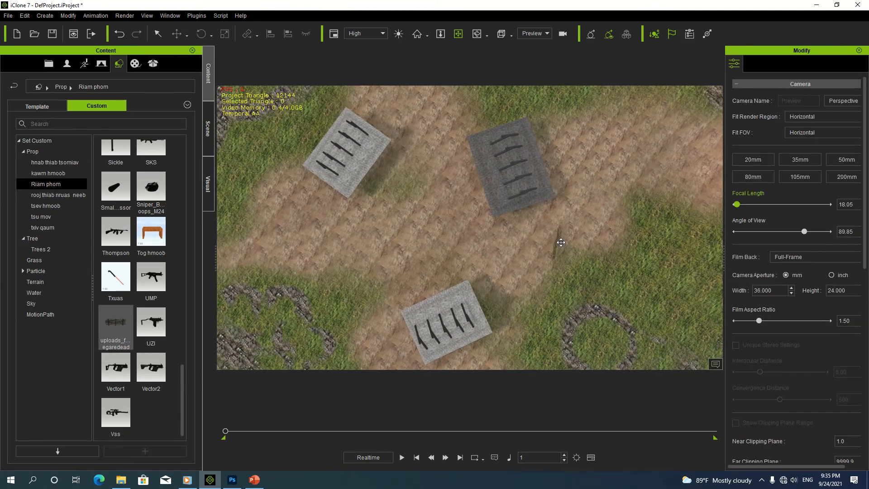
pyautogui.click(555, 241)
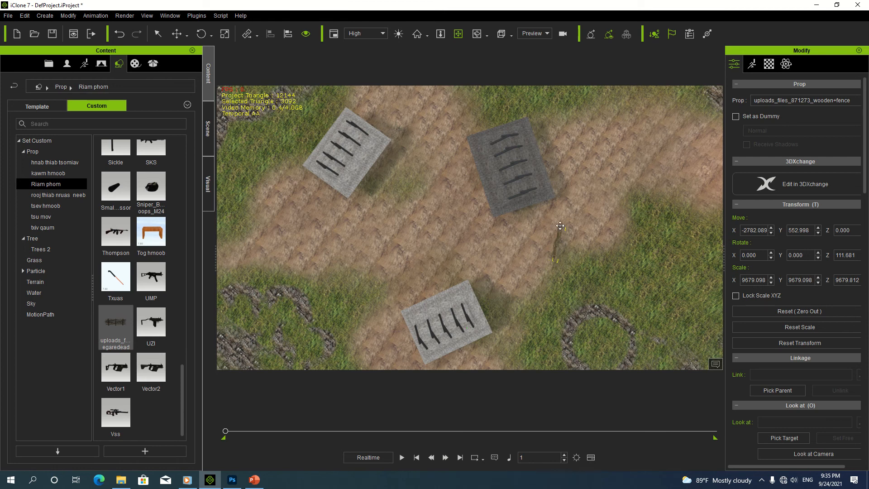
pyautogui.click(201, 35)
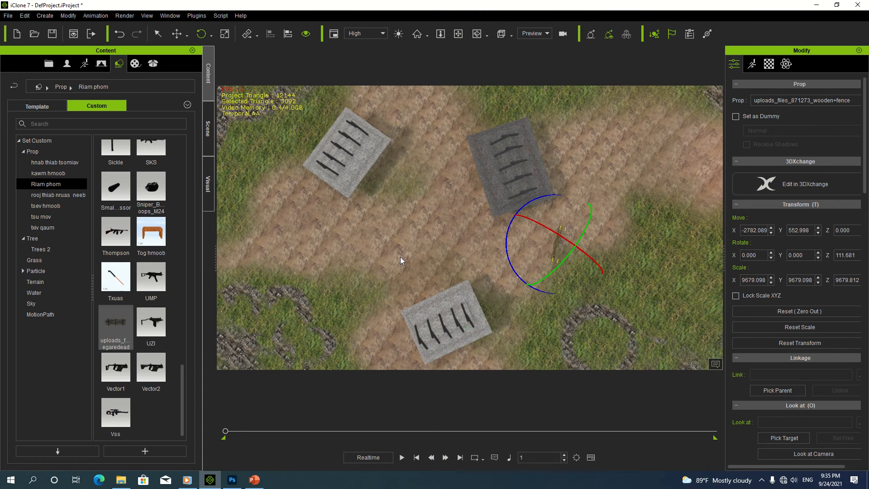
pyautogui.press('r')
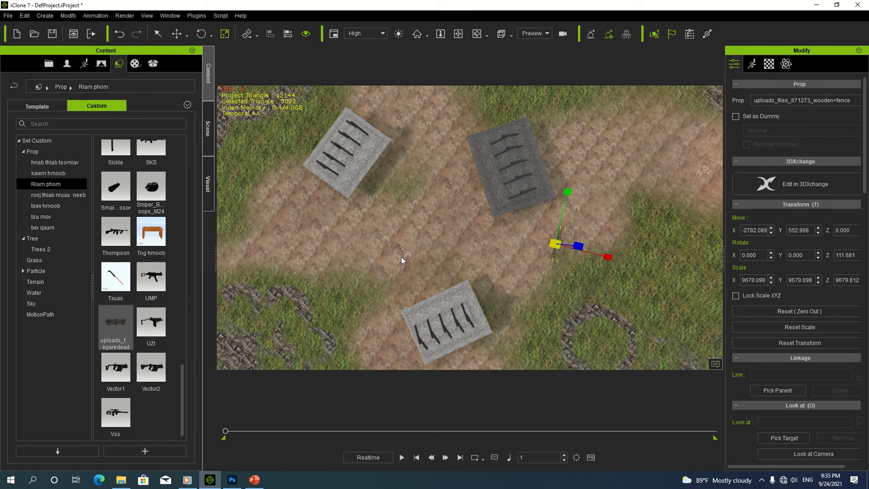
pyautogui.press('e')
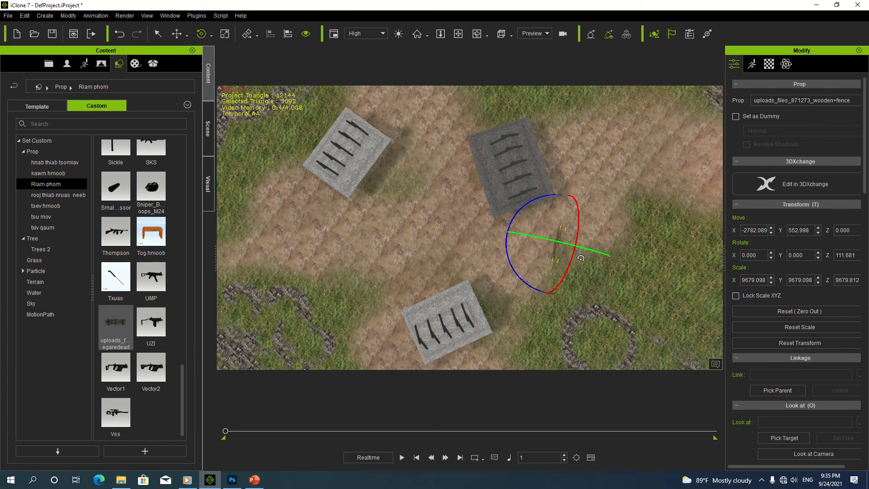
pyautogui.moveTo(515, 219); pyautogui.dragTo(520, 210)
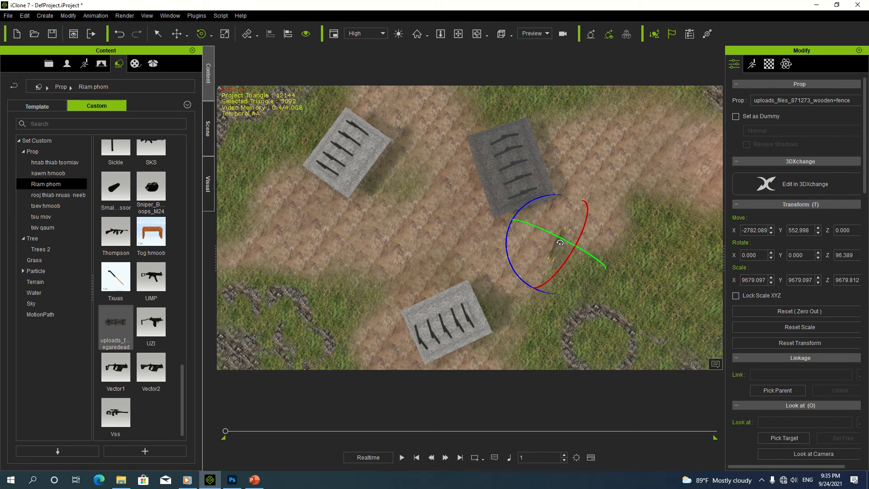
# Step: Move the wooden fence along the path edge near the dark-roofed house to about X -3840, Y 629
pyautogui.press('w')
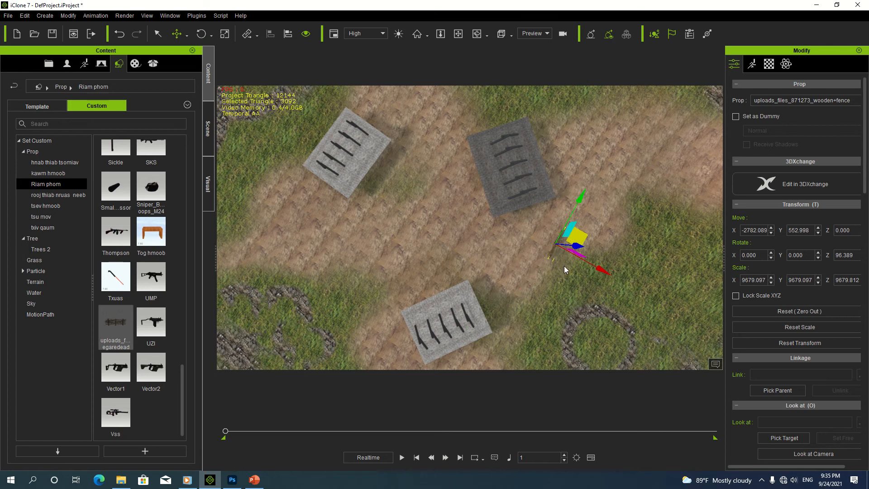
pyautogui.moveTo(605, 271)
pyautogui.mouseDown()
pyautogui.moveTo(613, 275)
pyautogui.moveTo(597, 267)
pyautogui.mouseUp()
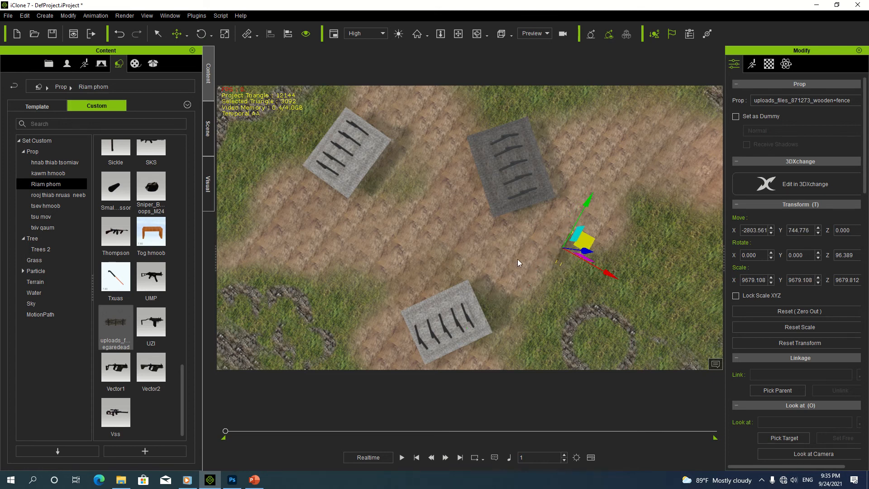
pyautogui.moveTo(588, 200); pyautogui.dragTo(619, 171)
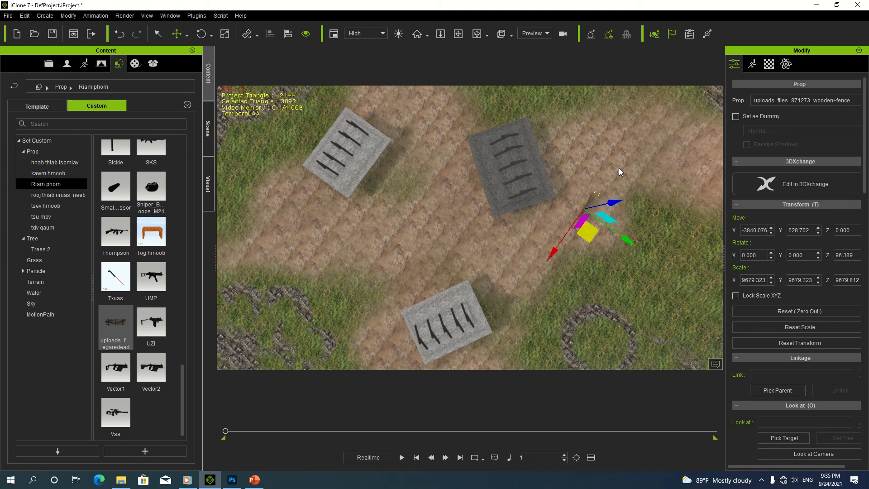
# Step: Rotate the wooden fence to a Z rotation of about 60.8 and move it to about X -3729, Y 747
pyautogui.press('e')
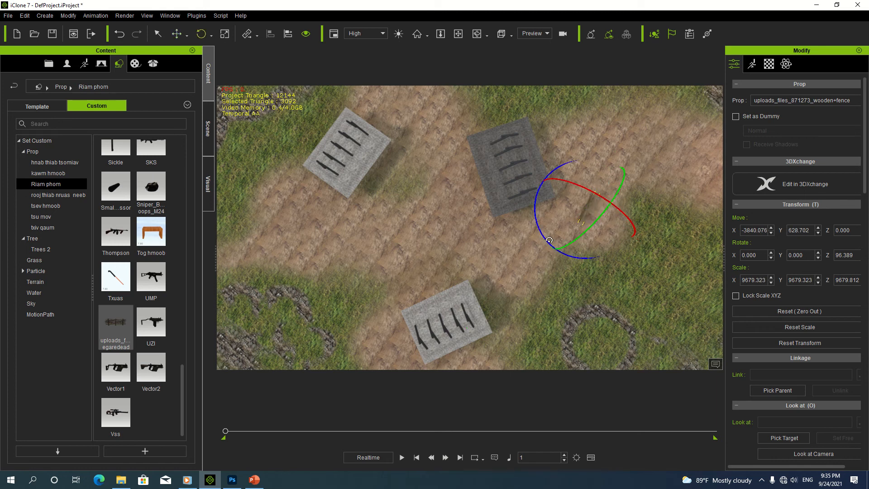
pyautogui.moveTo(546, 240); pyautogui.dragTo(527, 230)
pyautogui.press('w')
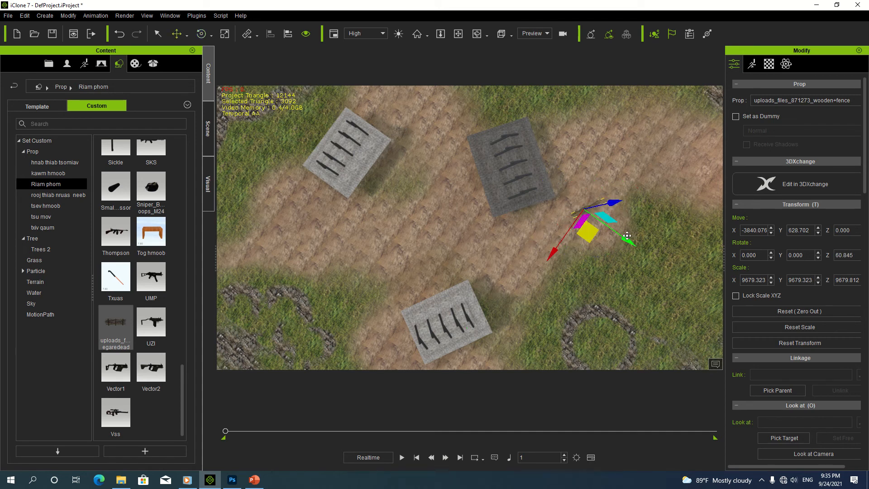
pyautogui.moveTo(628, 241); pyautogui.dragTo(636, 244)
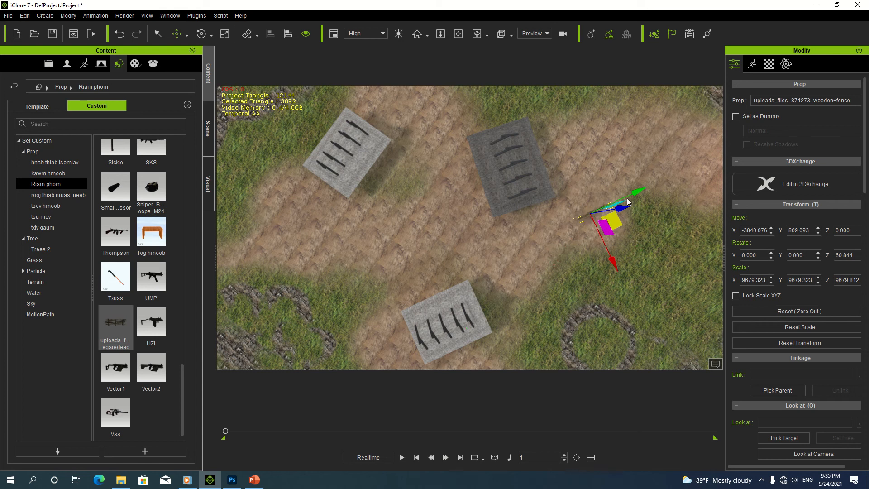
pyautogui.moveTo(632, 195)
pyautogui.mouseDown()
pyautogui.moveTo(629, 204)
pyautogui.moveTo(637, 203)
pyautogui.mouseUp()
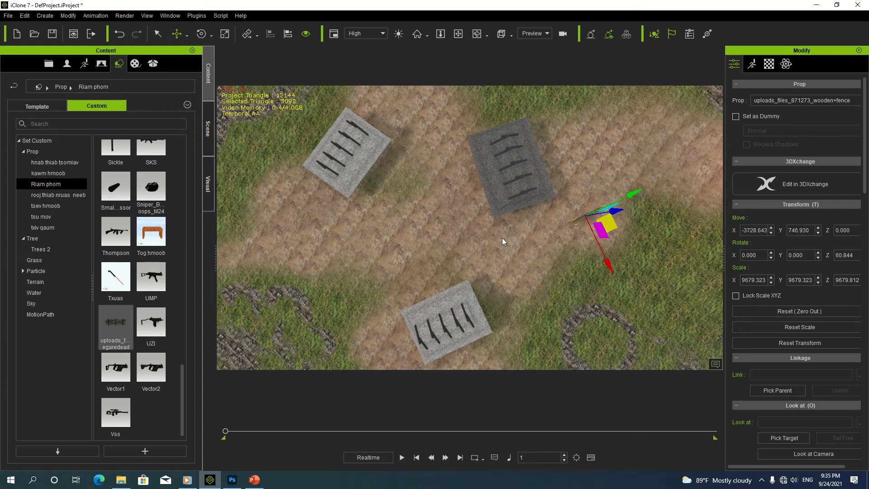
pyautogui.click(542, 235)
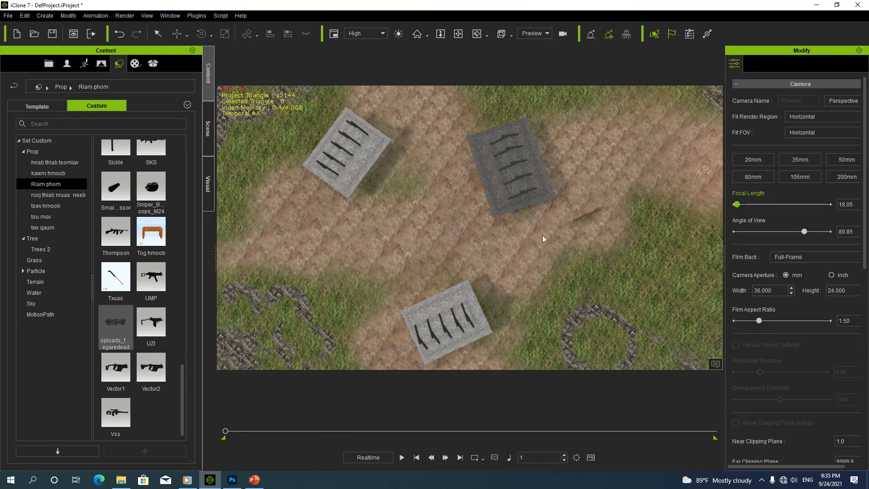
# Step: Duplicate the wooden fence four times in a straight line along its length, ending at about X -1833, Y -311
pyautogui.click(581, 219)
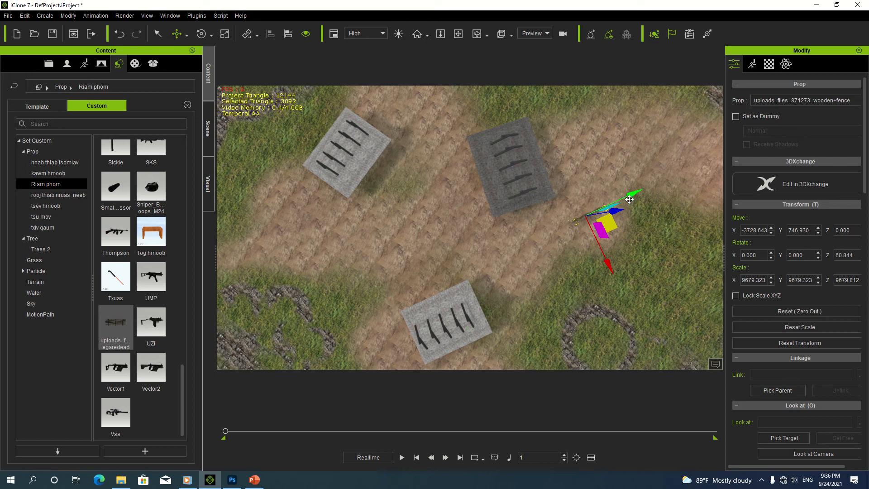
pyautogui.keyDown('ctrl'); pyautogui.moveTo(628, 197); pyautogui.dragTo(602, 207); pyautogui.keyUp('ctrl')
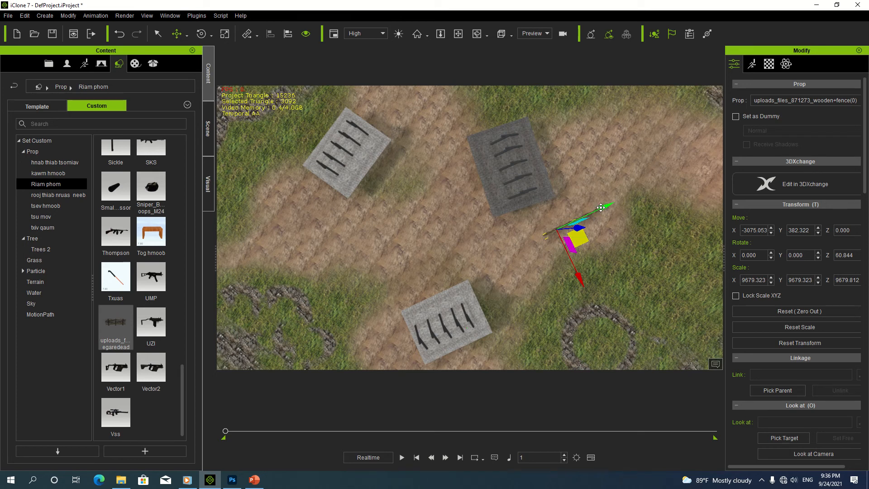
pyautogui.keyDown('ctrl'); pyautogui.moveTo(598, 211); pyautogui.dragTo(550, 235); pyautogui.keyUp('ctrl')
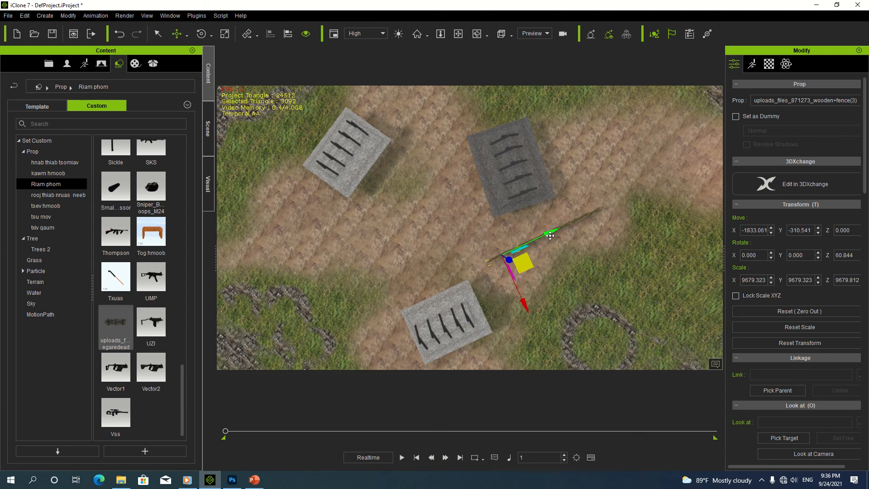
pyautogui.click(430, 243)
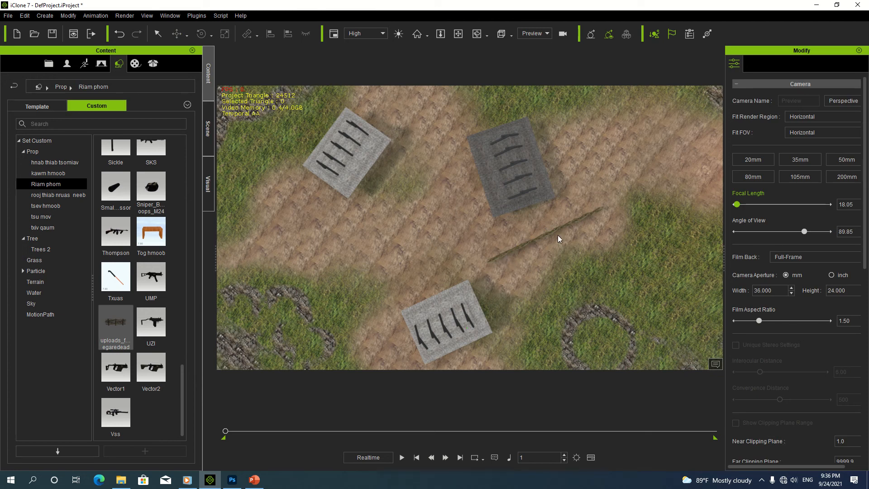
# Step: Select three neighbouring pieces of the fence row together and rotate them to a Z rotation of about 53.9
pyautogui.click(502, 256)
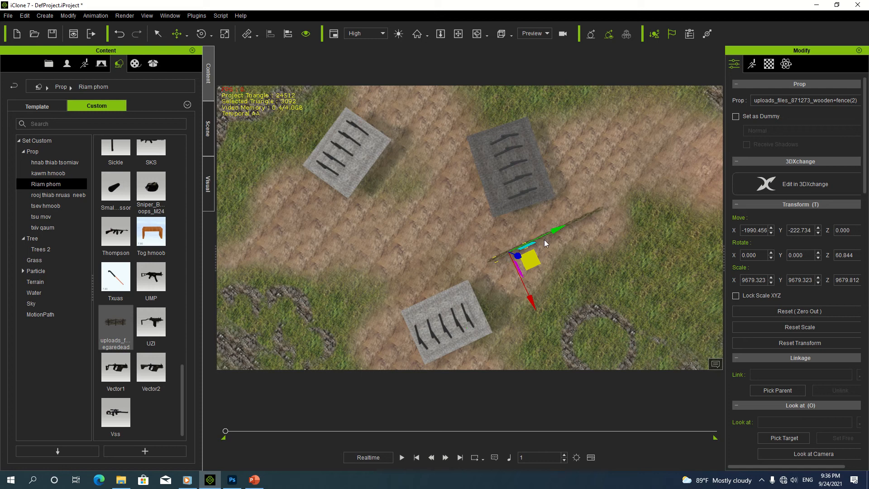
pyautogui.click(587, 215)
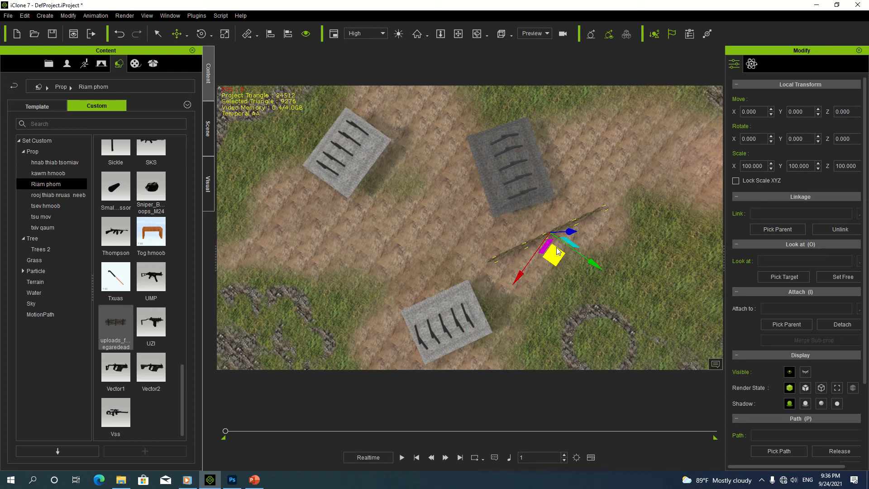
pyautogui.press('e')
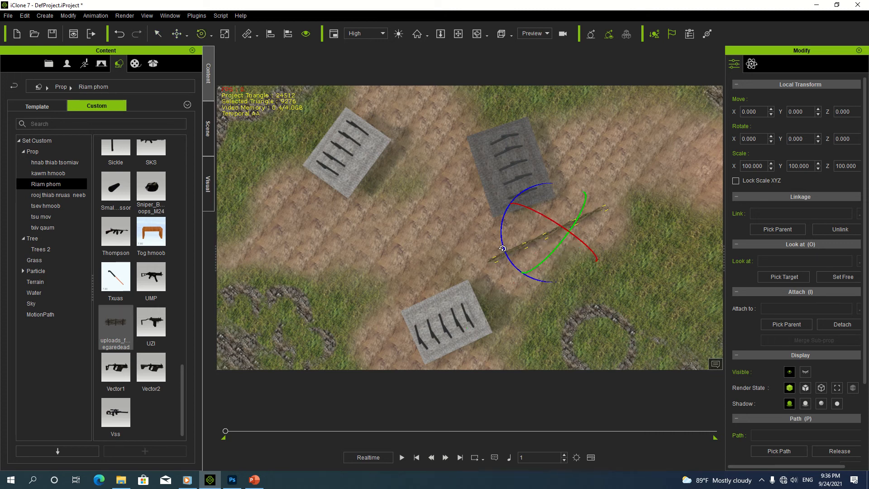
pyautogui.moveTo(502, 248); pyautogui.dragTo(498, 247)
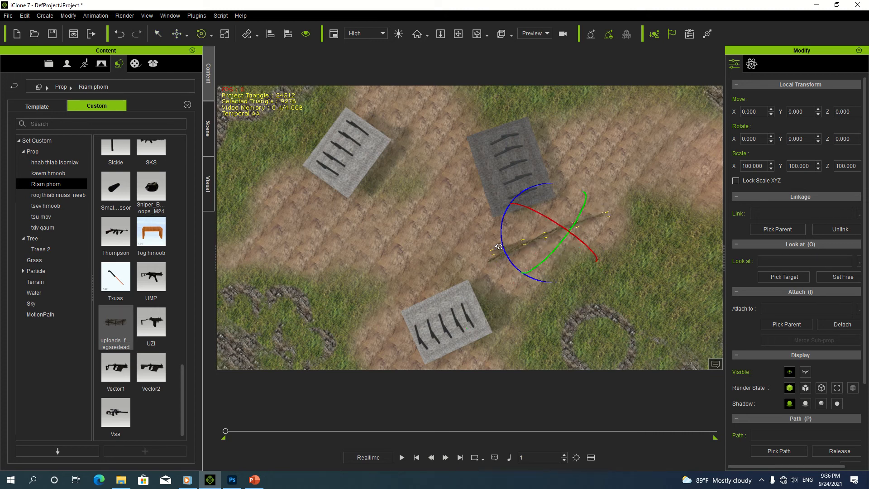
pyautogui.click(504, 277)
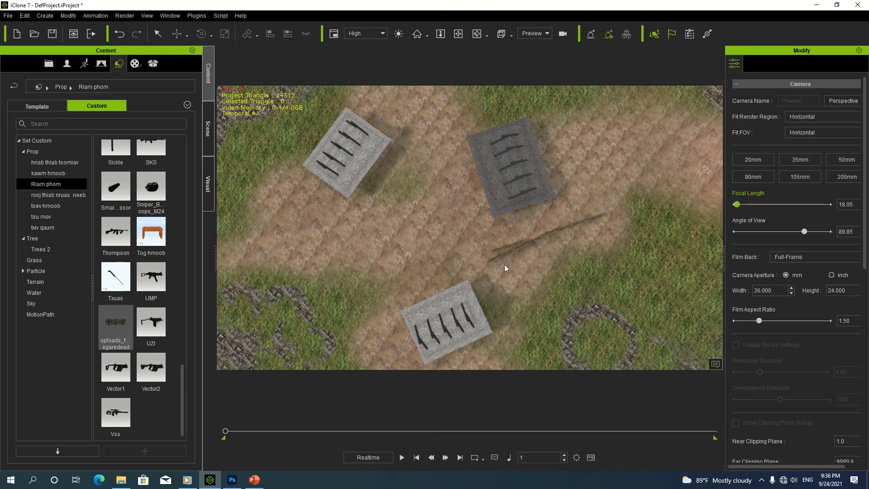
# Step: Rotate the end fence copy nearest the lower house to about 52.9 in Z, and delete that piece
pyautogui.click(503, 256)
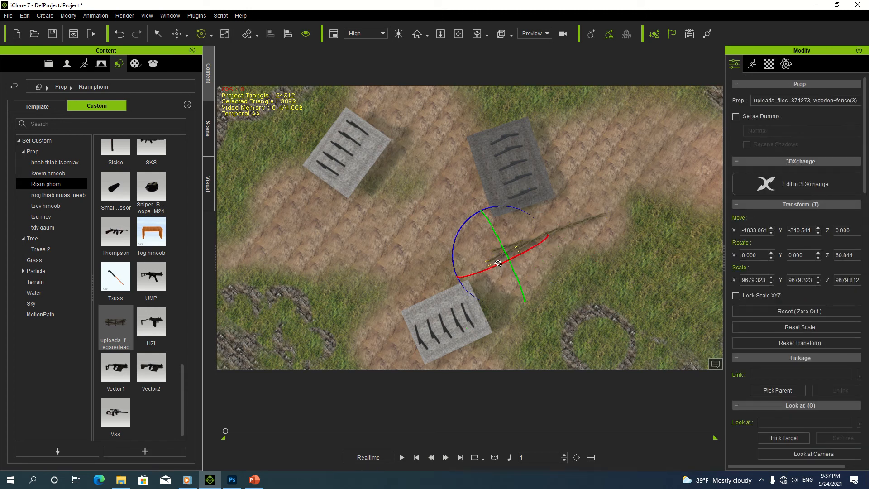
pyautogui.moveTo(451, 254); pyautogui.dragTo(451, 250)
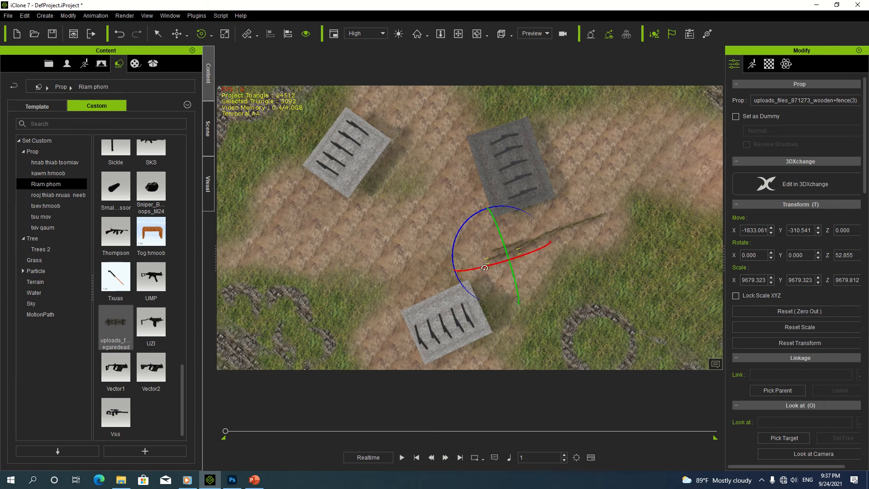
pyautogui.click(513, 270)
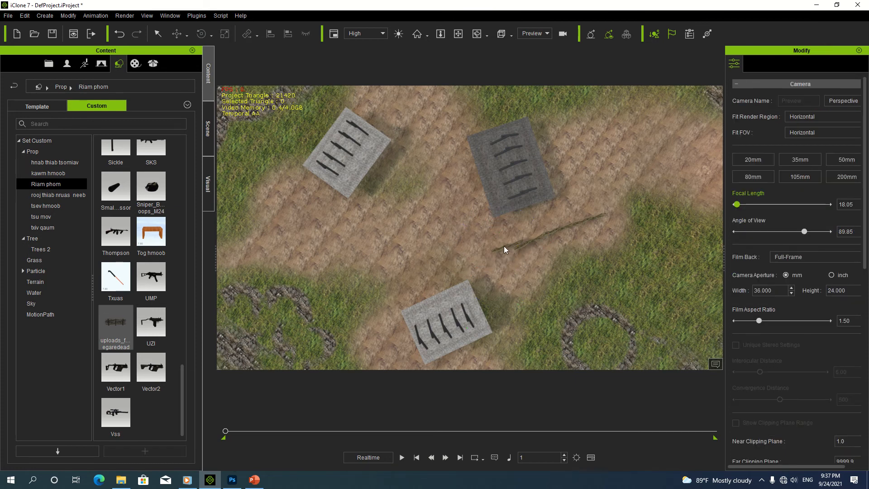
# Step: Move the remaining end piece of the fence row to about X -1907, Y -379 to line it up with its neighbours
pyautogui.click(504, 245)
pyautogui.press('w')
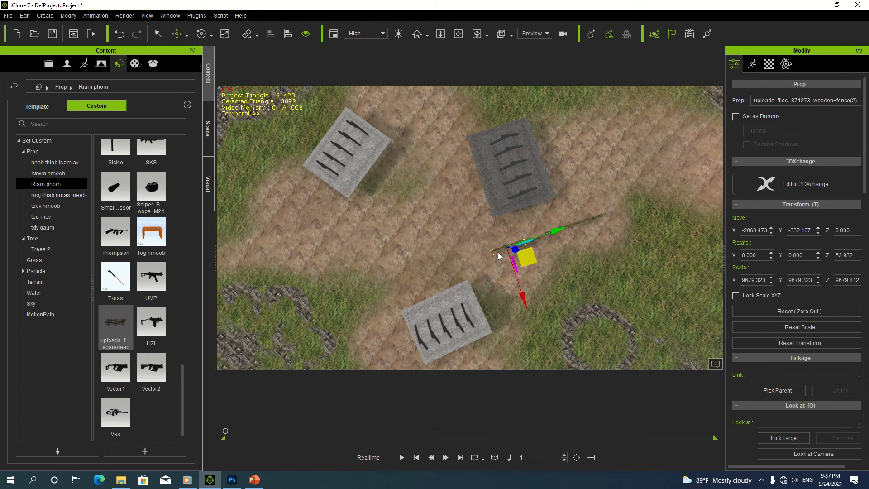
pyautogui.moveTo(554, 231); pyautogui.dragTo(545, 235)
pyautogui.moveTo(514, 297); pyautogui.dragTo(516, 301)
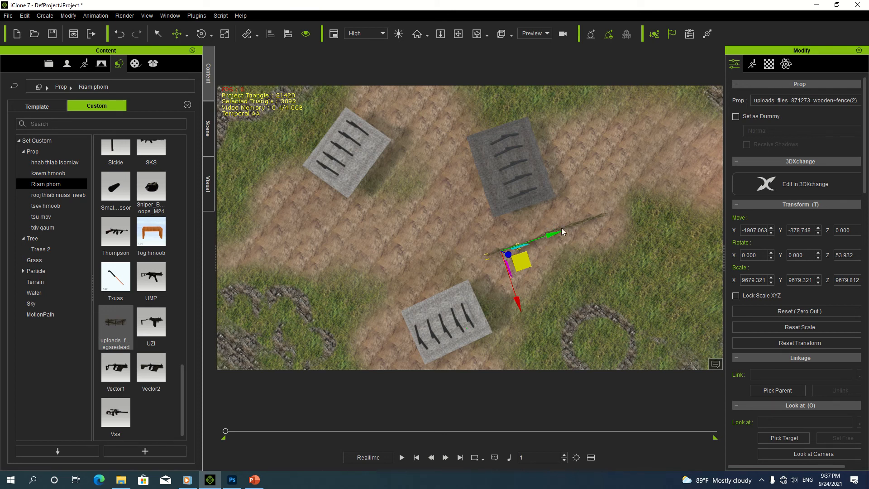
# Step: Select three fence pieces of the row together and duplicate them into the gap between the two upper houses
pyautogui.click(590, 222)
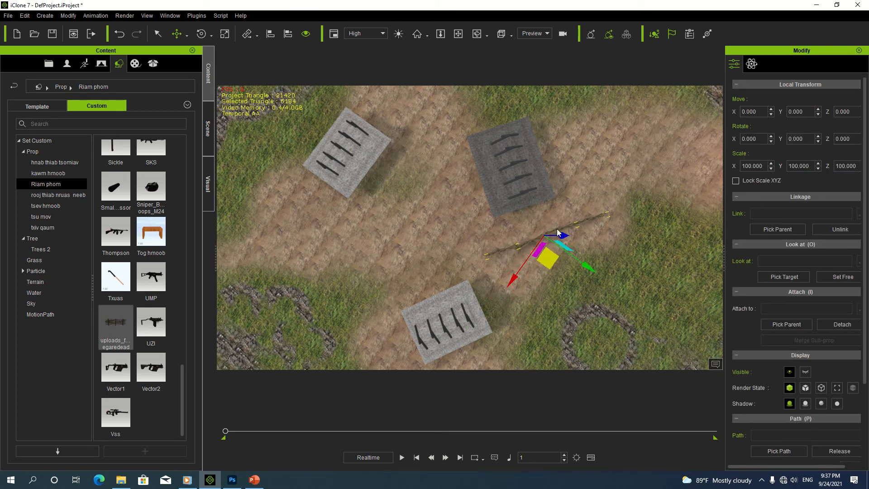
pyautogui.click(557, 234)
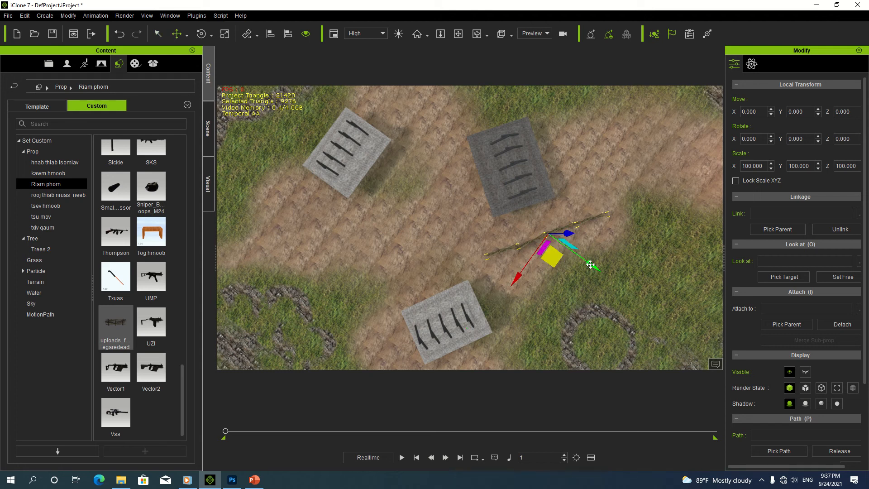
pyautogui.keyDown('shift'); pyautogui.moveTo(590, 264); pyautogui.dragTo(468, 112); pyautogui.keyUp('shift')
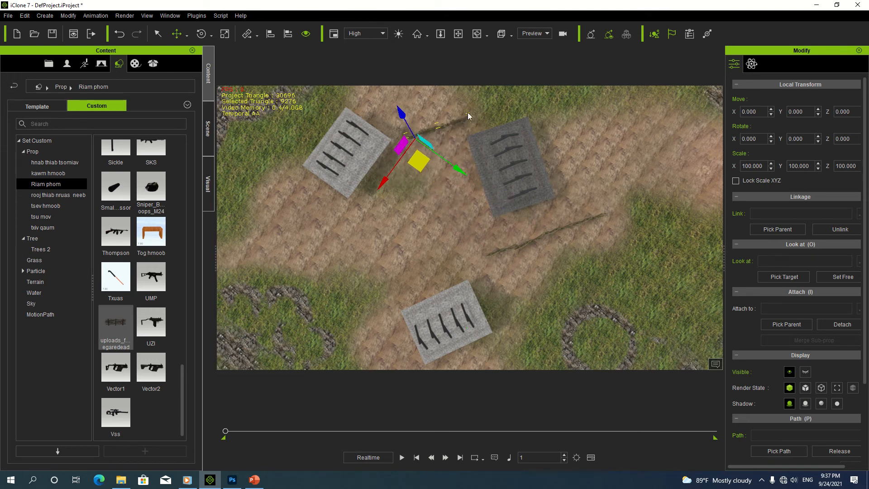
pyautogui.click(441, 137)
pyautogui.click(430, 141)
# Step: Shift the copied three-piece fence row along the X axis, away from the light-roofed house
pyautogui.click(458, 34)
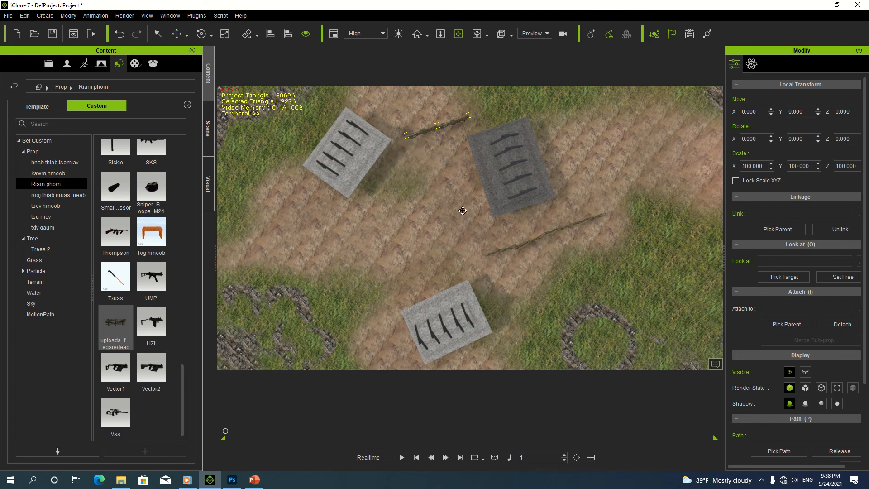
pyautogui.moveTo(462, 210); pyautogui.dragTo(484, 153)
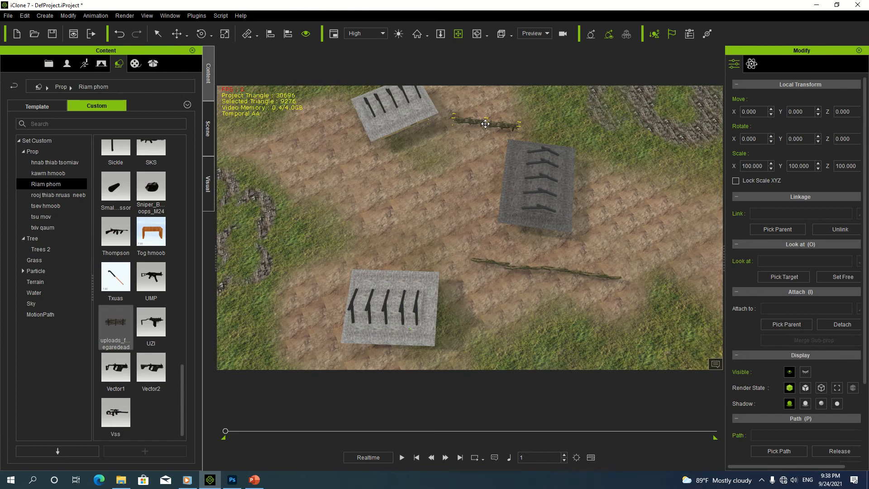
pyautogui.press('w')
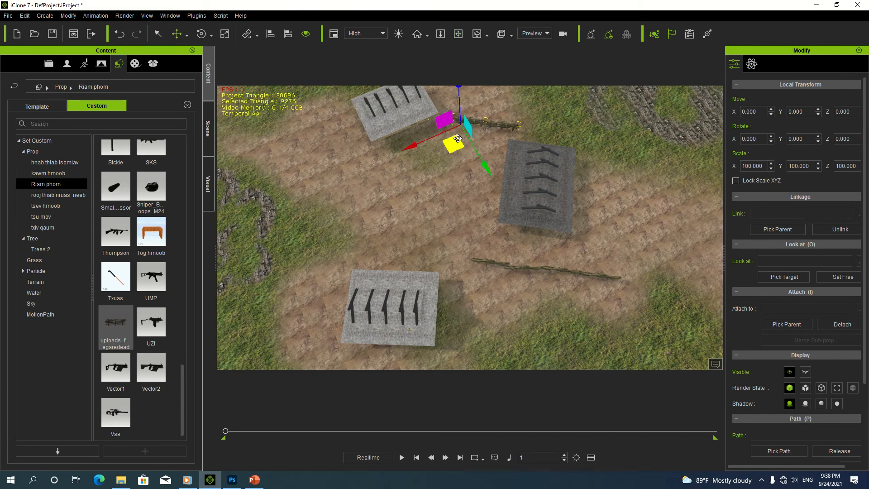
pyautogui.moveTo(419, 144); pyautogui.dragTo(438, 145)
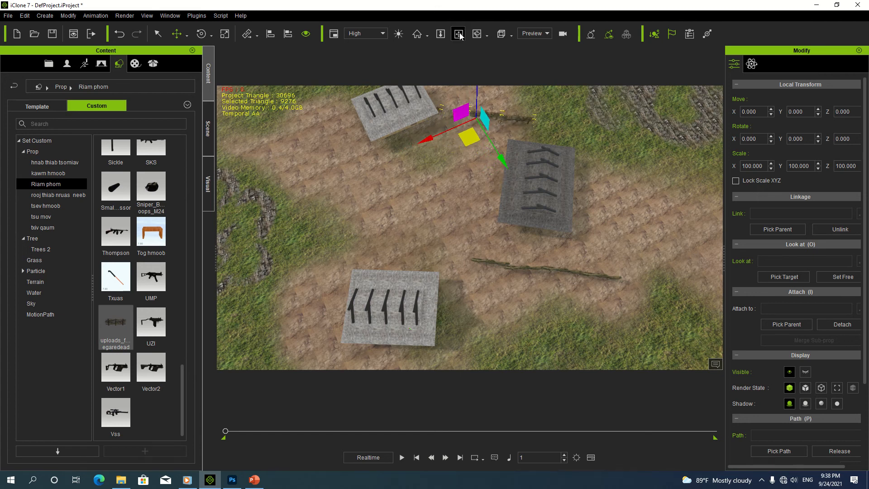
pyautogui.moveTo(473, 108); pyautogui.dragTo(473, 171, button='middle')
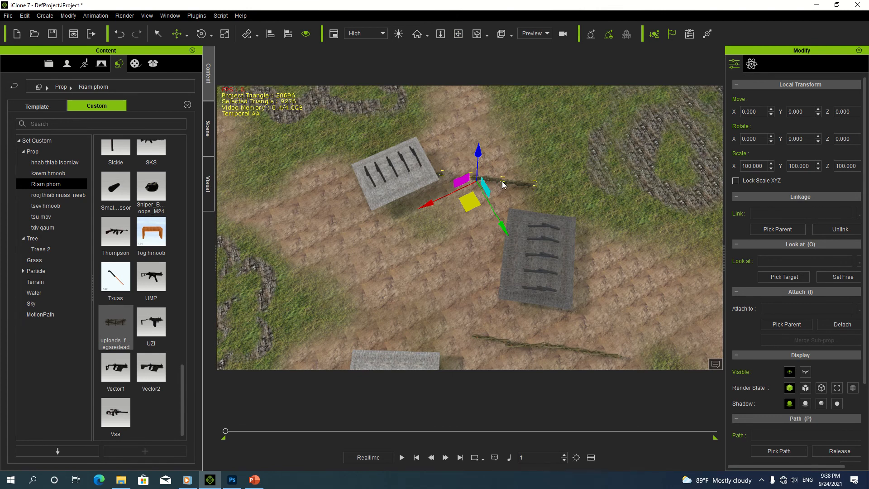
# Step: Select the two copied fence pieces farther from the light-roofed house and move them together behind the dark-roofed house
pyautogui.click(480, 175)
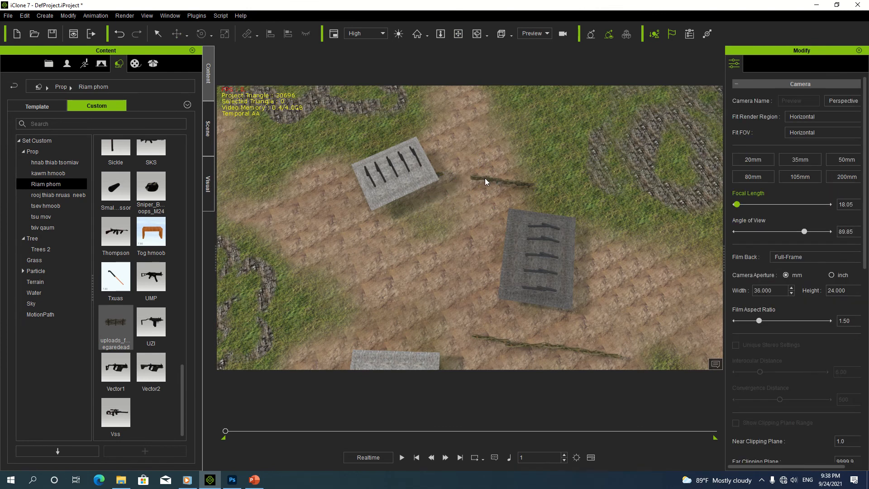
pyautogui.click(484, 179)
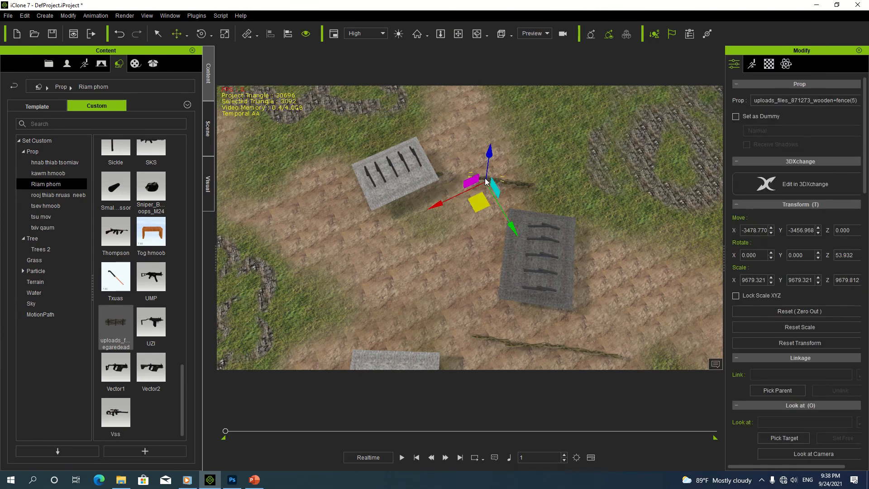
pyautogui.click(520, 184)
pyautogui.click(521, 183)
pyautogui.click(521, 183)
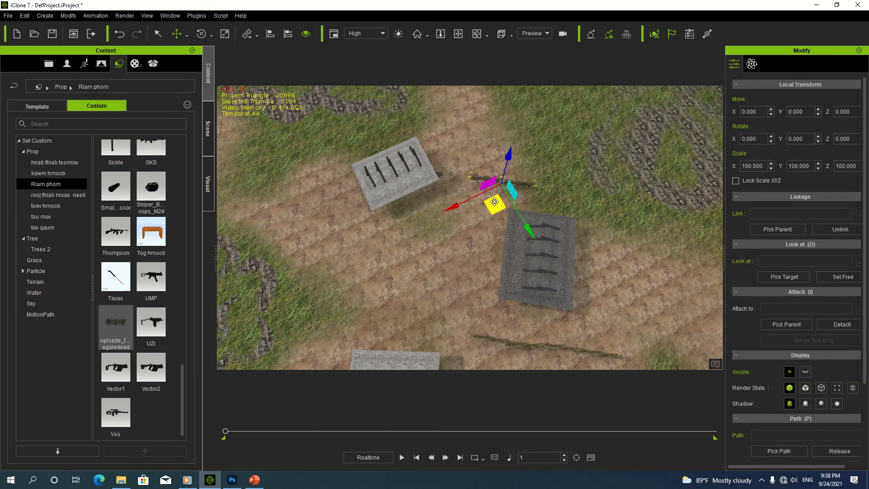
pyautogui.moveTo(498, 203)
pyautogui.mouseDown()
pyautogui.moveTo(549, 209)
pyautogui.moveTo(515, 204)
pyautogui.mouseUp()
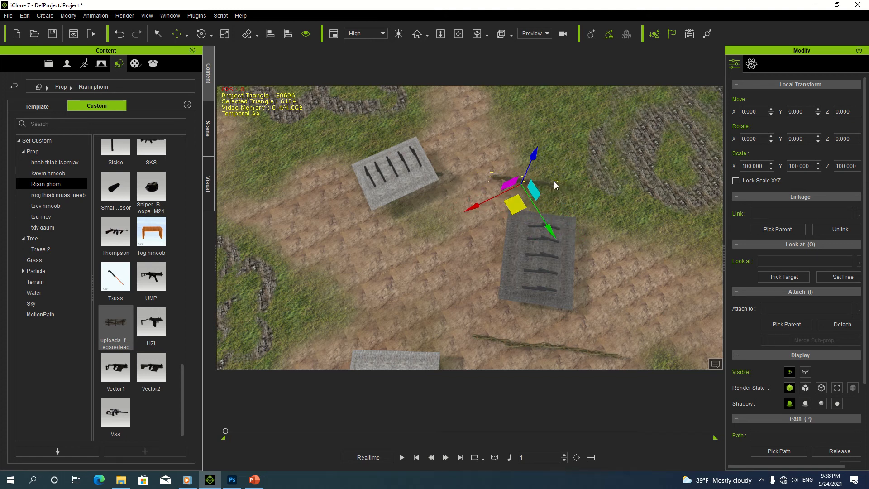
# Step: Duplicate the end fence piece behind the dark-roofed house twice, extending the row to about X -5700, Y -2001
pyautogui.click(555, 182)
pyautogui.click(556, 186)
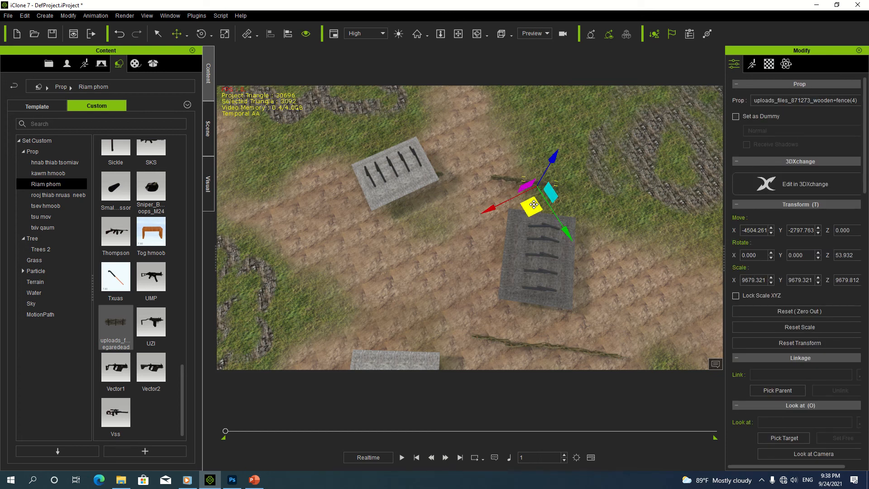
pyautogui.keyDown('ctrl'); pyautogui.moveTo(534, 204); pyautogui.dragTo(562, 208); pyautogui.keyUp('ctrl')
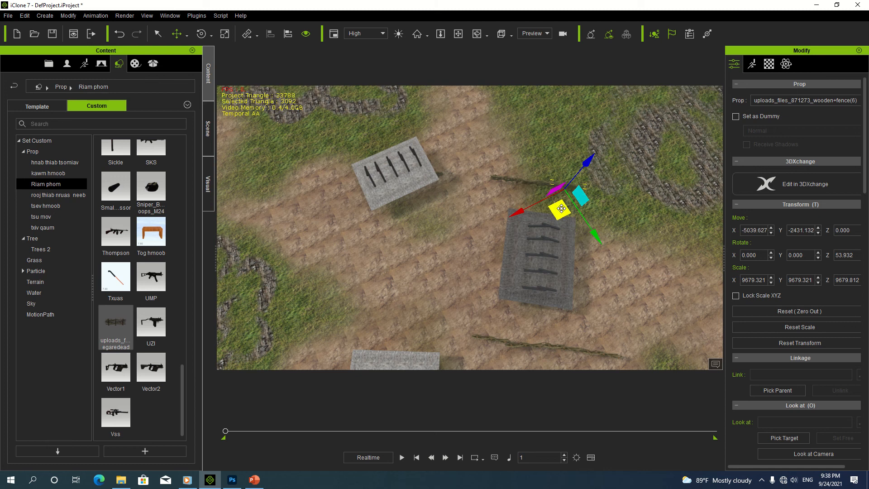
pyautogui.keyDown('ctrl'); pyautogui.moveTo(561, 208); pyautogui.dragTo(596, 212); pyautogui.keyUp('ctrl')
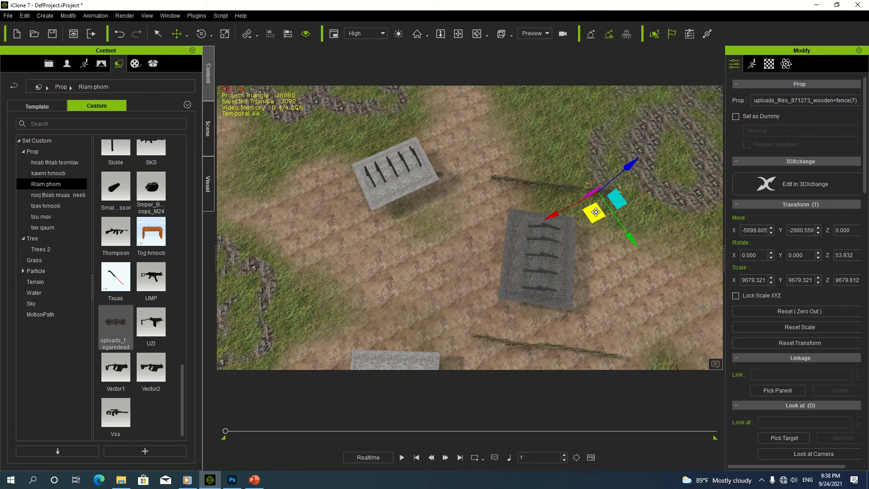
pyautogui.click(452, 233)
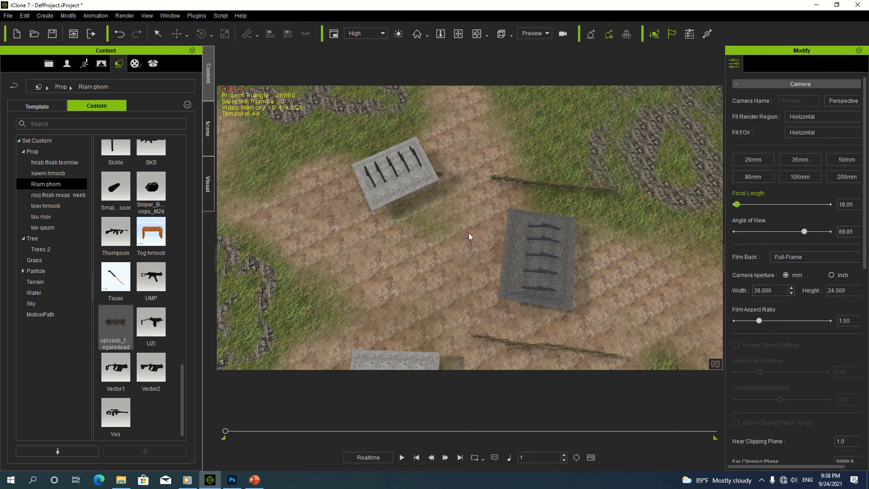
# Step: Select the four fence pieces in front of the dark-roofed house together and duplicate them to the open side of that house
pyautogui.click(495, 343)
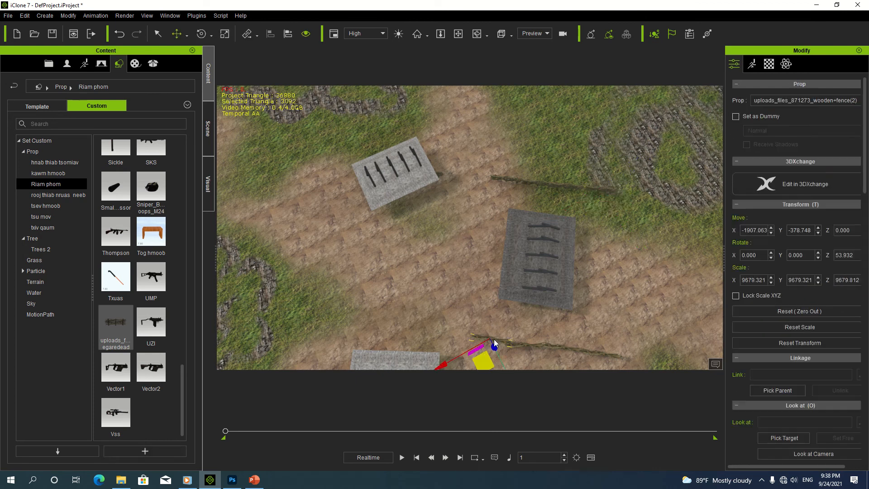
pyautogui.keyDown('ctrl'); pyautogui.click(523, 343); pyautogui.keyUp('ctrl')
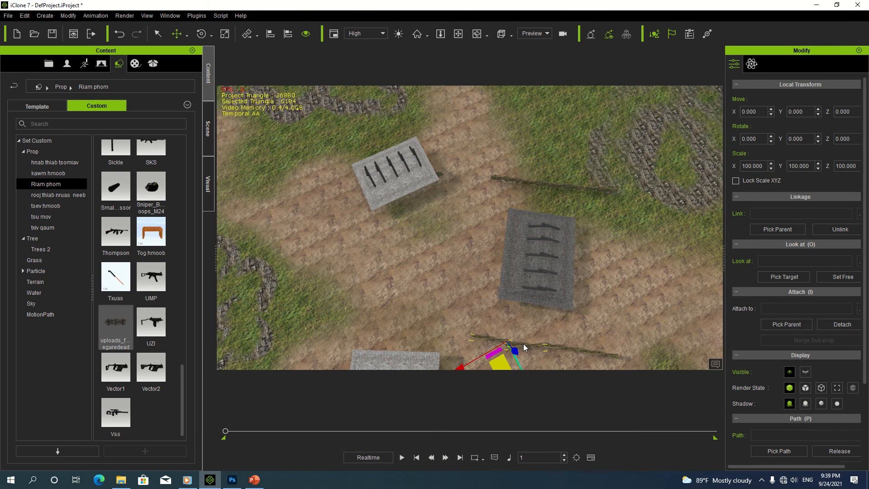
pyautogui.keyDown('ctrl'); pyautogui.click(575, 350); pyautogui.keyUp('ctrl')
pyautogui.keyDown('ctrl'); pyautogui.click(605, 357); pyautogui.keyUp('ctrl')
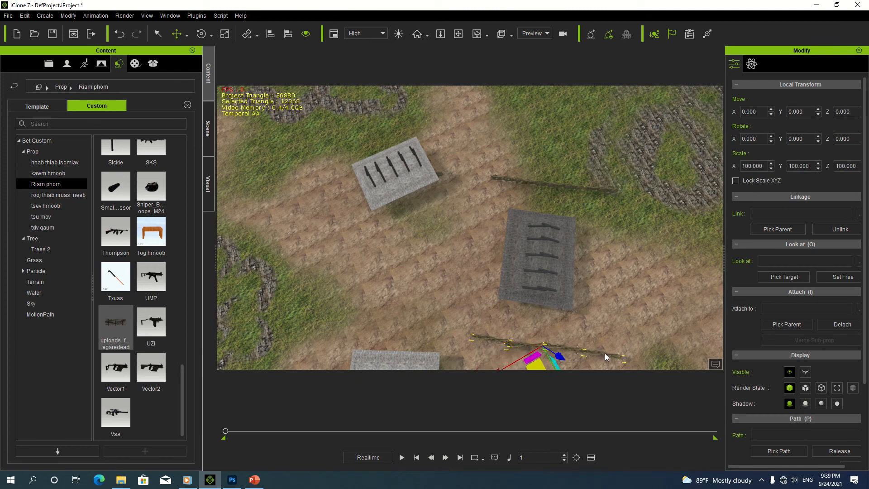
pyautogui.keyDown('ctrl'); pyautogui.moveTo(539, 367); pyautogui.dragTo(605, 282); pyautogui.keyUp('ctrl')
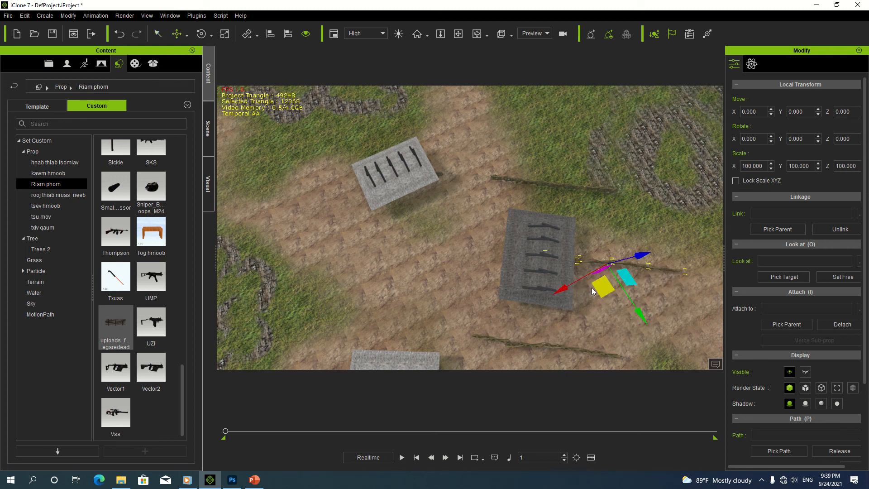
# Step: Rotate the copied four-piece row perpendicular to the rear row and move it to meet the rear row's corner beside the dark-roofed house
pyautogui.press('e')
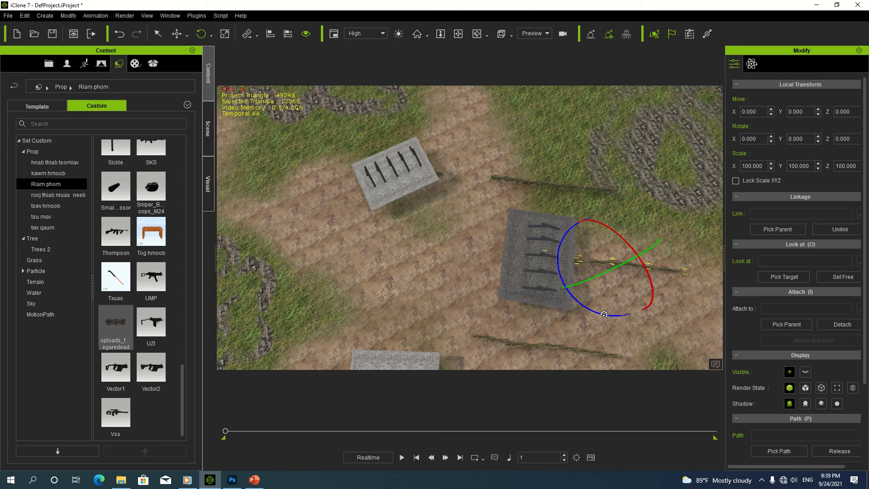
pyautogui.moveTo(604, 315); pyautogui.dragTo(564, 302)
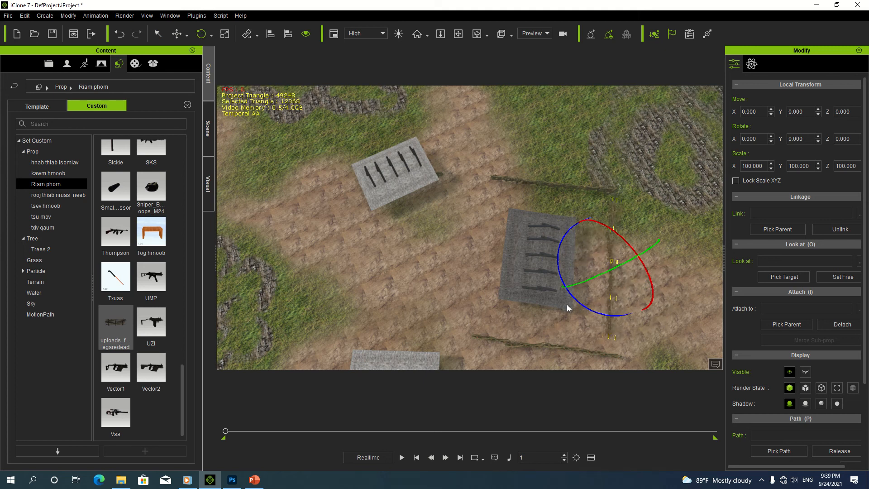
pyautogui.press('w')
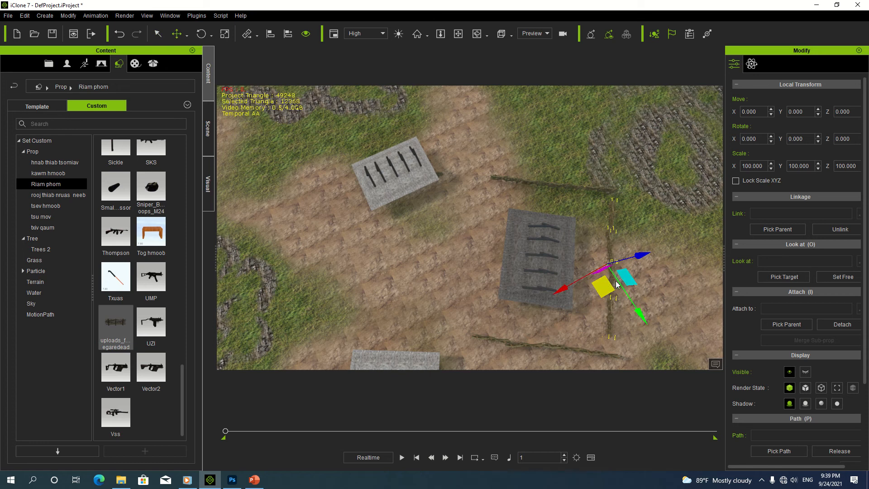
pyautogui.moveTo(603, 286); pyautogui.dragTo(613, 275)
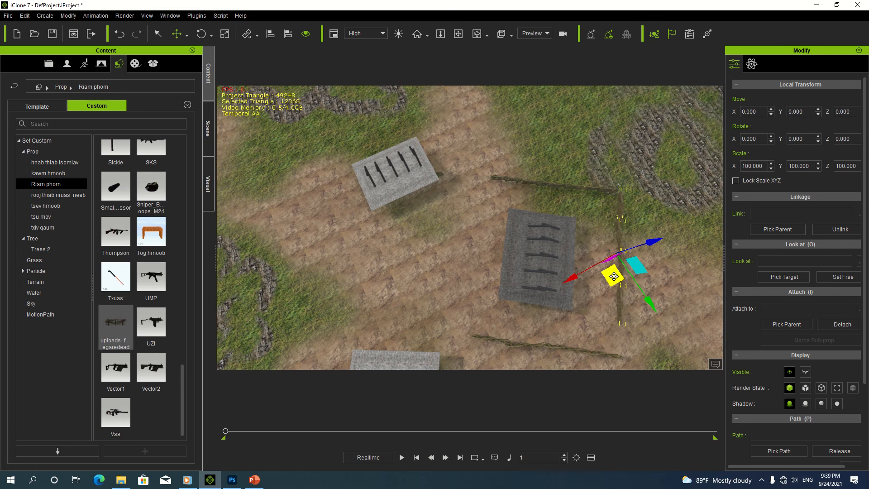
# Step: Duplicate the side row's front end piece to about X -4254, Y 649, closing the gap to the front fence row
pyautogui.click(619, 317)
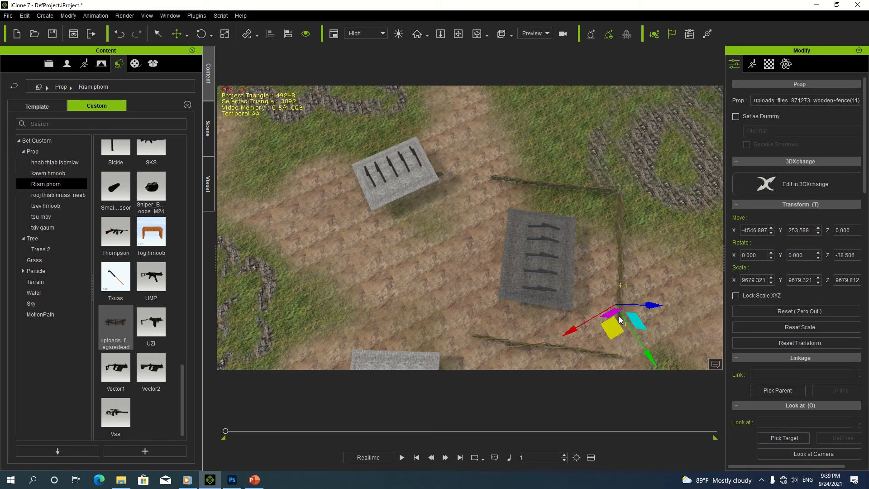
pyautogui.keyDown('ctrl'); pyautogui.moveTo(613, 335); pyautogui.dragTo(615, 363); pyautogui.keyUp('ctrl')
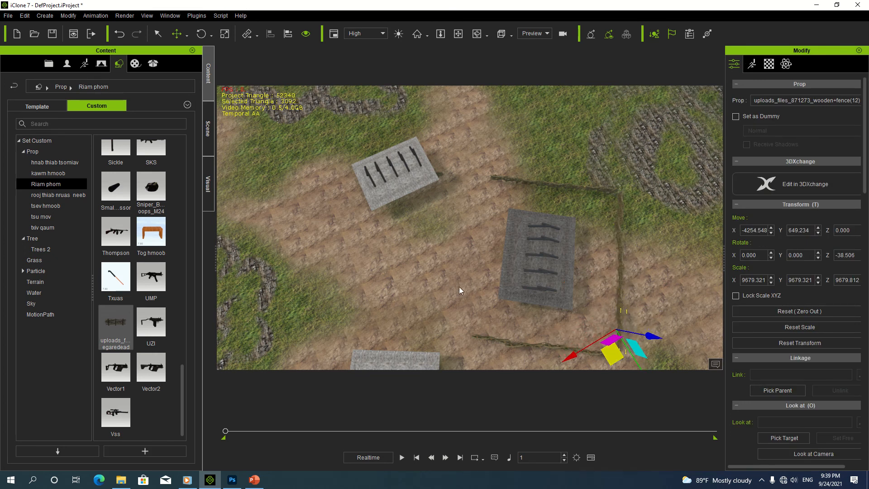
pyautogui.click(461, 257)
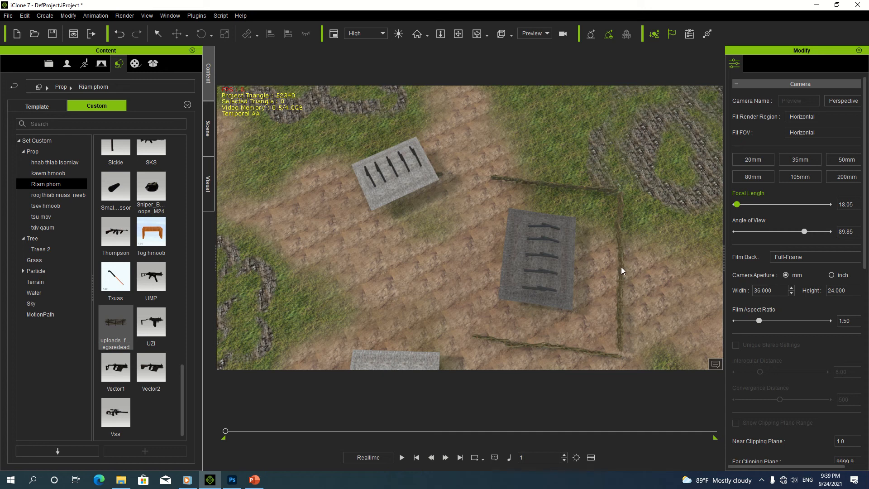
# Step: Select the five side-row pieces together and duplicate the row between the two upper houses and again beyond the light-roofed house
pyautogui.click(620, 334)
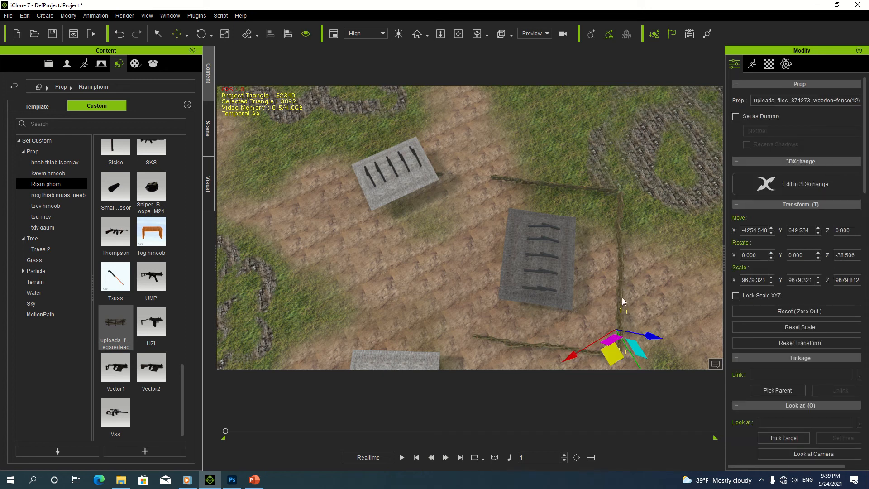
pyautogui.click(626, 275)
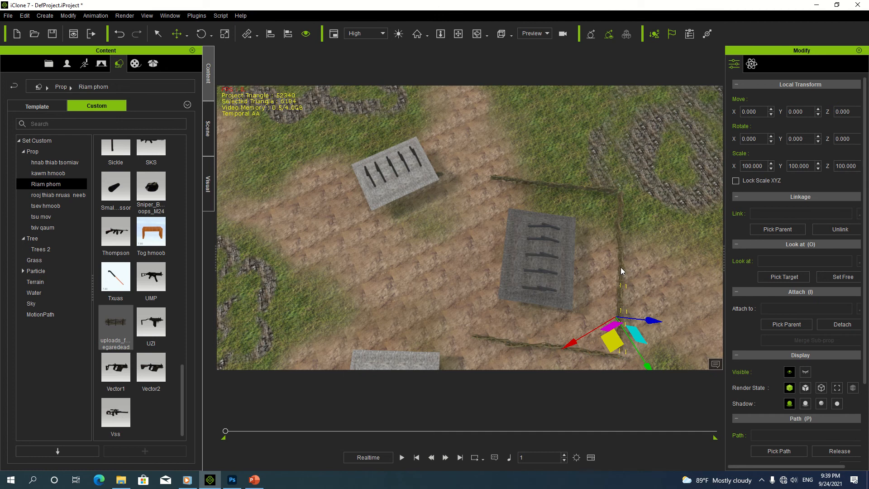
pyautogui.keyDown('ctrl'); pyautogui.click(621, 262); pyautogui.keyUp('ctrl')
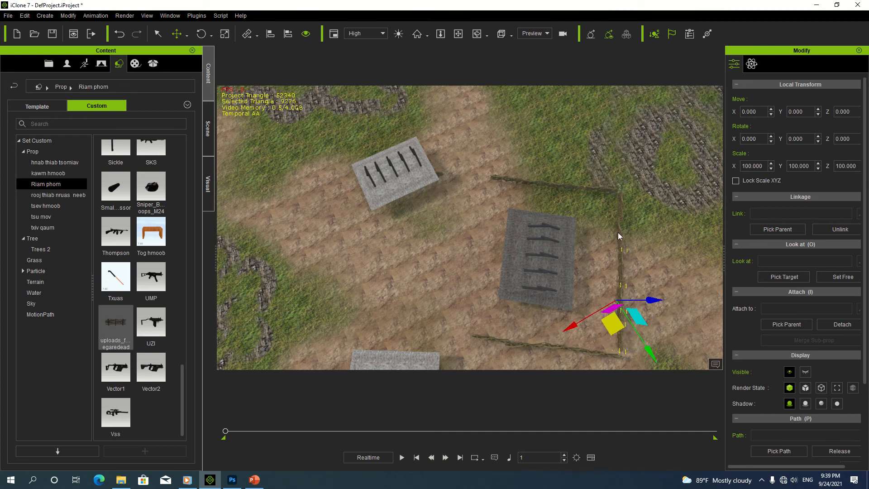
pyautogui.keyDown('ctrl'); pyautogui.click(618, 235); pyautogui.keyUp('ctrl')
pyautogui.keyDown('ctrl'); pyautogui.click(619, 207); pyautogui.keyUp('ctrl')
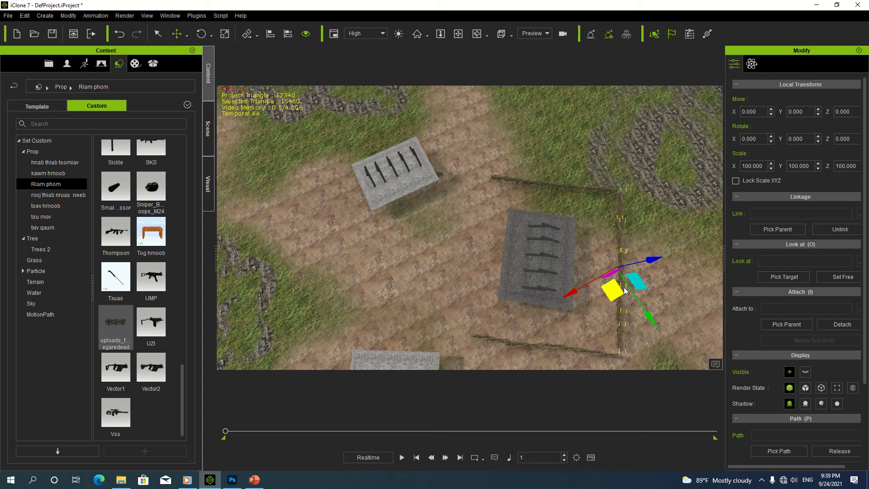
pyautogui.keyDown('ctrl'); pyautogui.moveTo(654, 260); pyautogui.dragTo(514, 251); pyautogui.keyUp('ctrl')
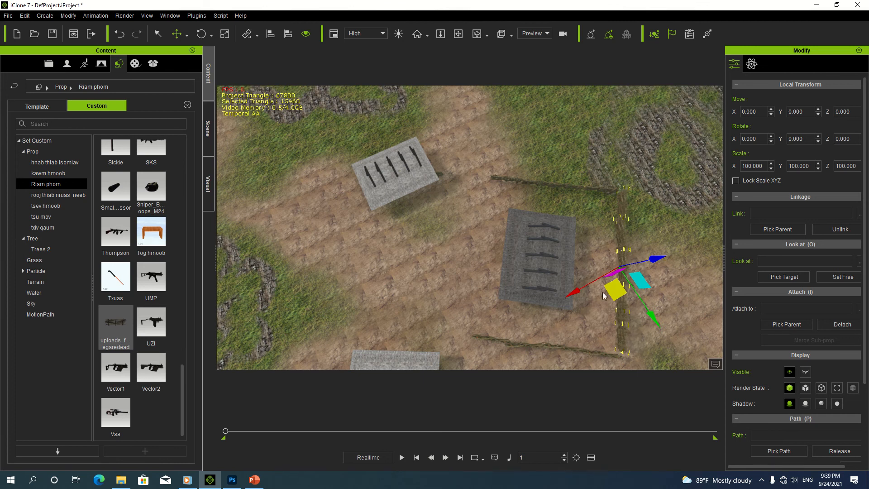
pyautogui.keyDown('ctrl'); pyautogui.moveTo(573, 290); pyautogui.dragTo(550, 241); pyautogui.keyUp('ctrl')
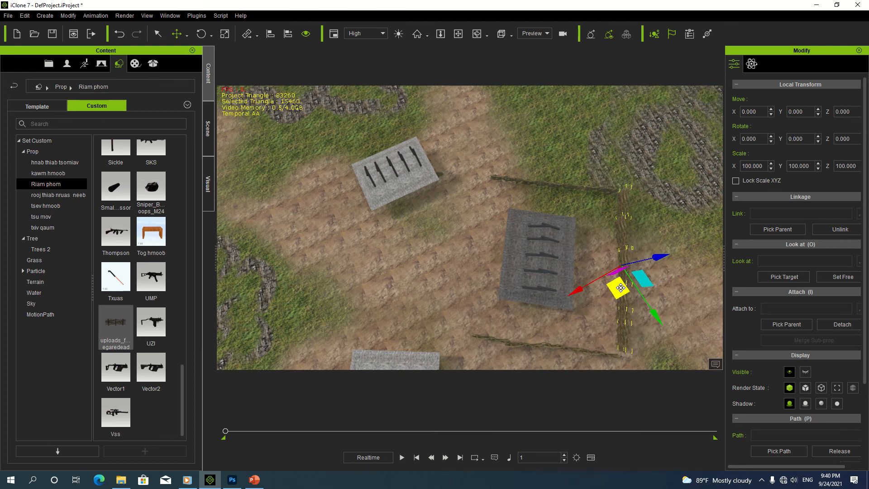
pyautogui.moveTo(609, 282); pyautogui.dragTo(464, 273)
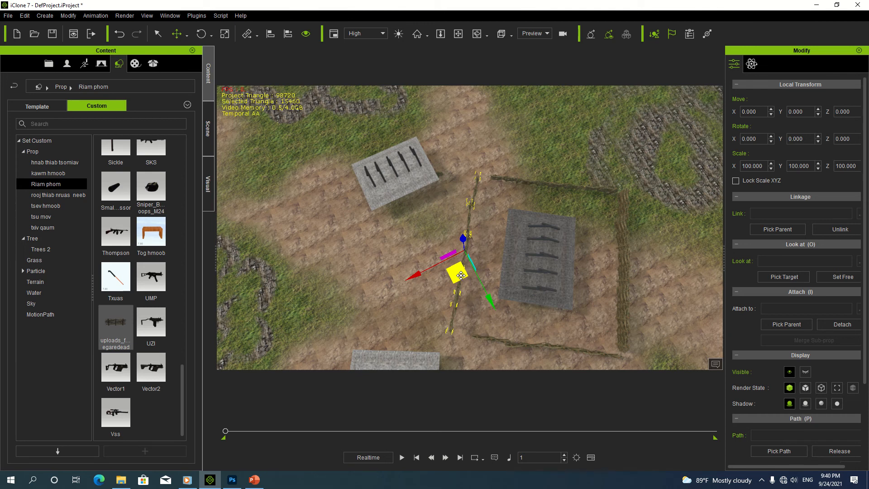
pyautogui.moveTo(461, 274); pyautogui.dragTo(308, 221)
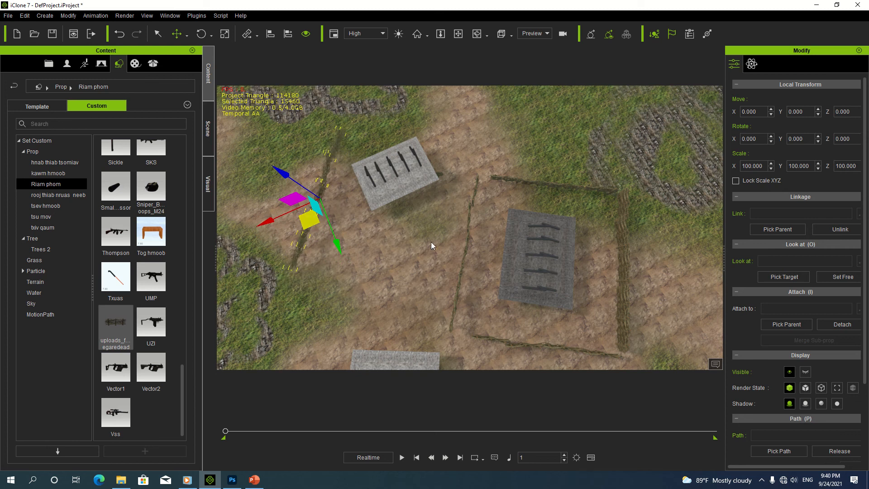
# Step: Select the five fence pieces of the row between the houses and duplicate them to the rear of the light-roofed house
pyautogui.click(469, 233)
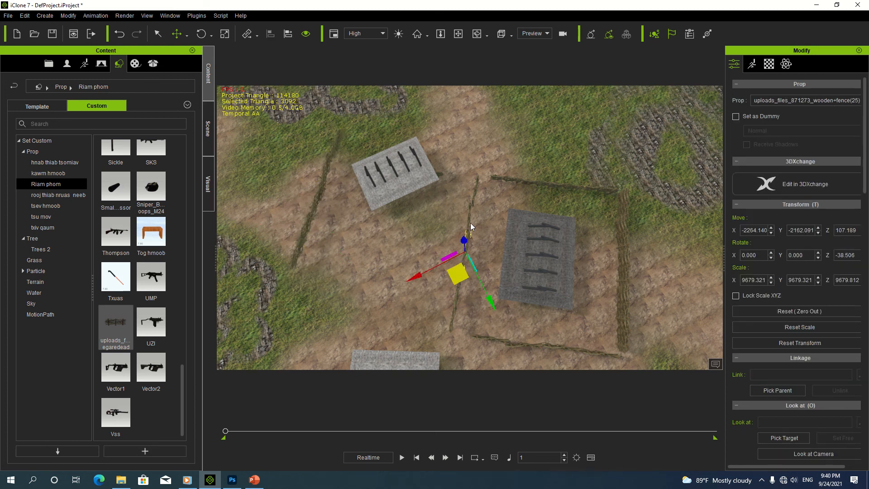
pyautogui.click(470, 218)
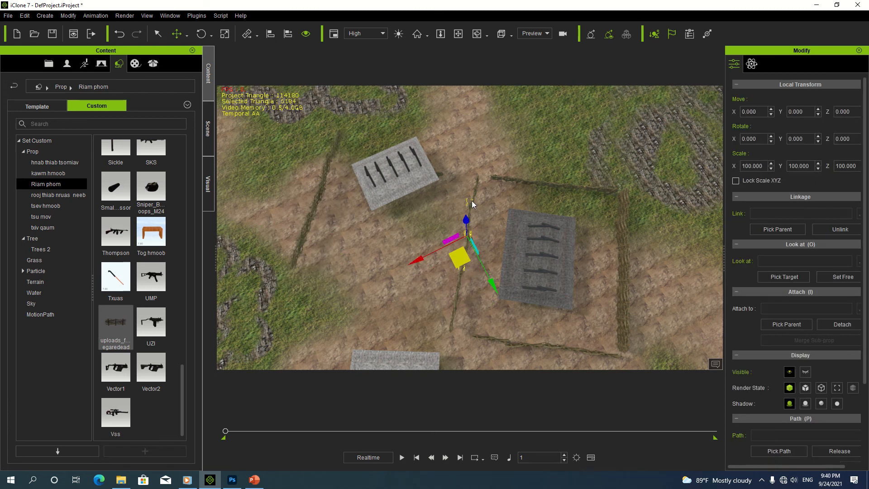
pyautogui.click(457, 293)
pyautogui.click(450, 321)
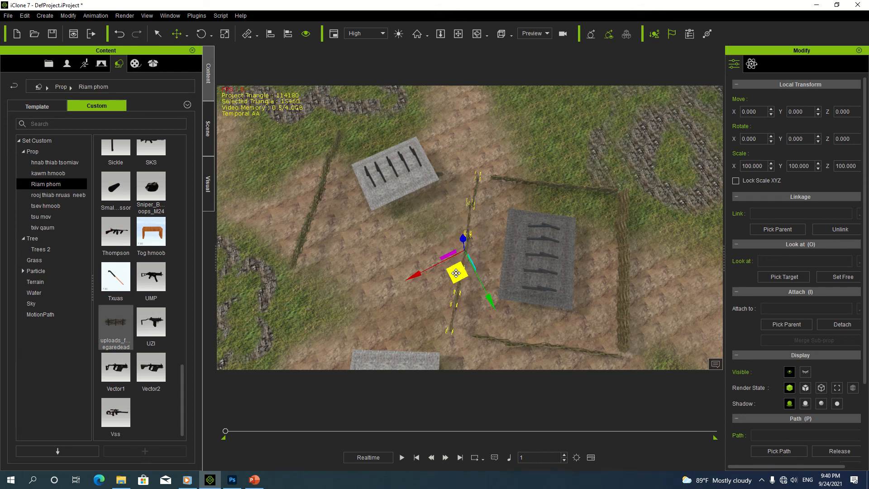
pyautogui.moveTo(455, 273); pyautogui.dragTo(417, 157)
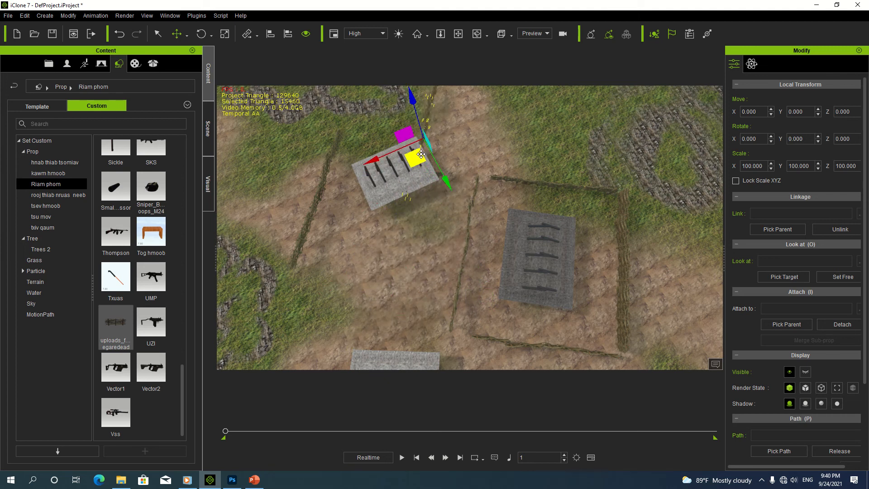
# Step: Rotate the copied five-piece row crosswise and shift it to run behind the light-roofed house
pyautogui.press('e')
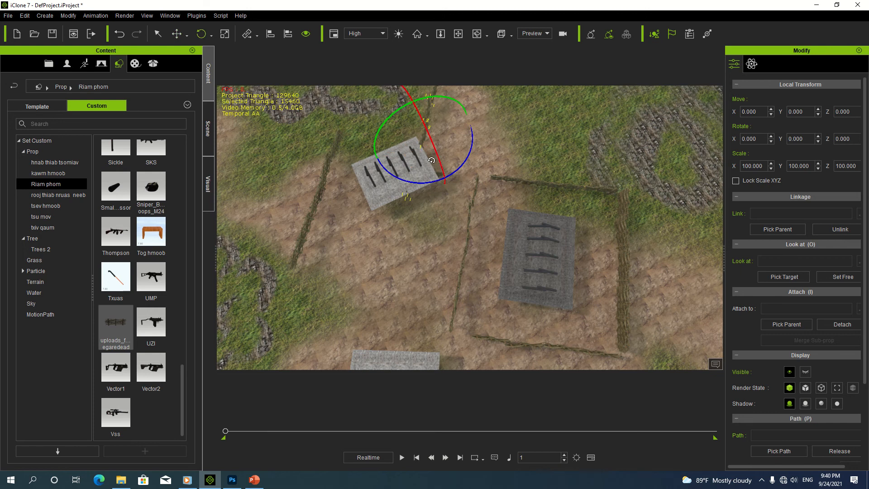
pyautogui.moveTo(440, 181); pyautogui.dragTo(387, 162)
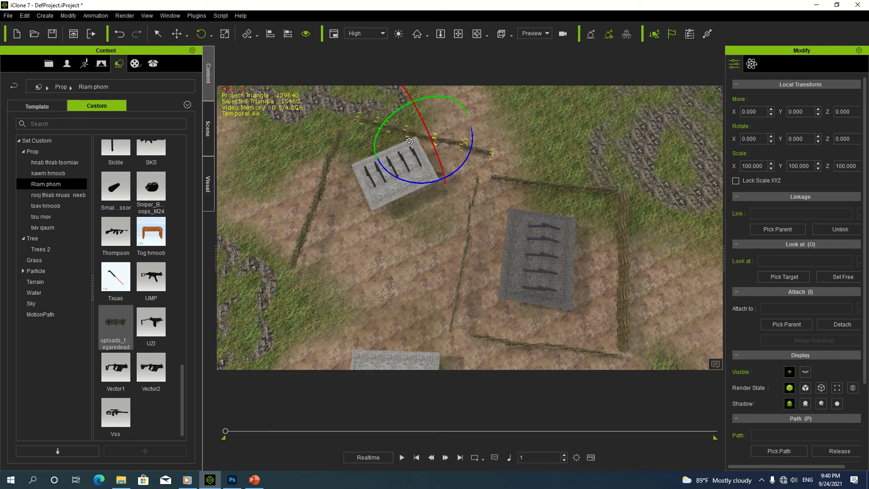
pyautogui.press('w')
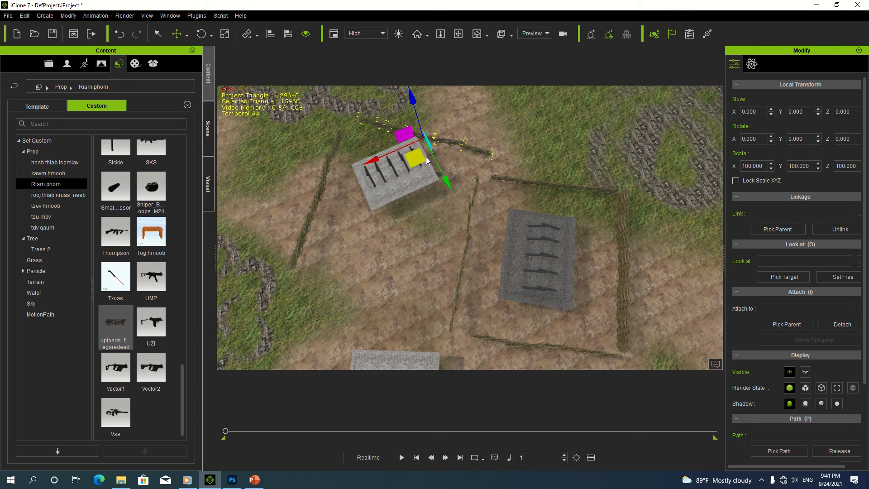
pyautogui.moveTo(415, 160); pyautogui.dragTo(417, 149)
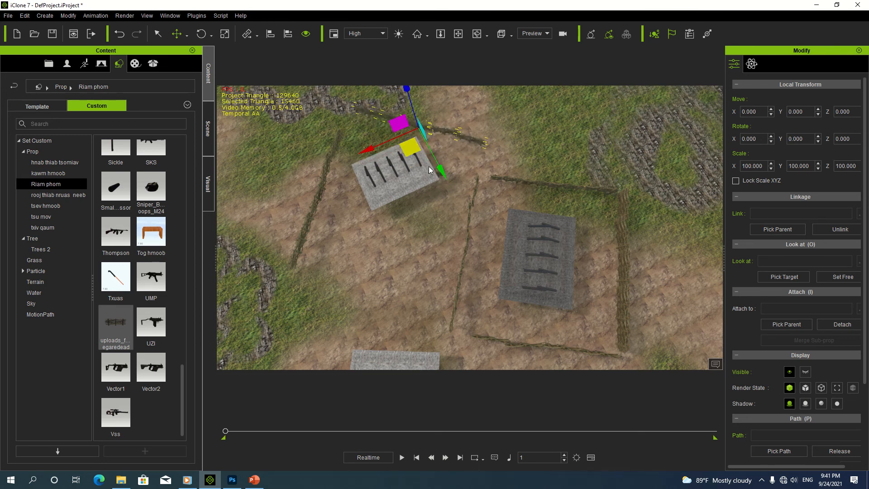
# Step: Move the middle row's rear end piece to about X -3637, Y -3895 and rotate it to bridge the gap between the two rear rows
pyautogui.click(474, 189)
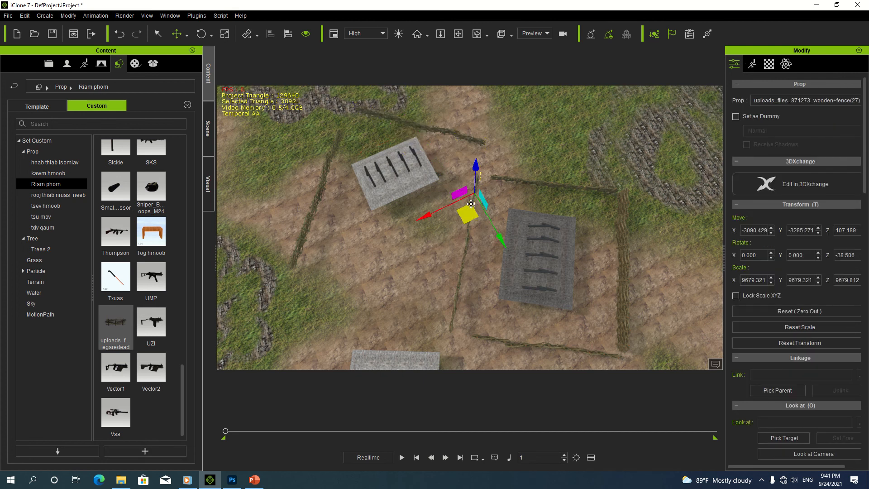
pyautogui.moveTo(469, 209); pyautogui.dragTo(474, 177)
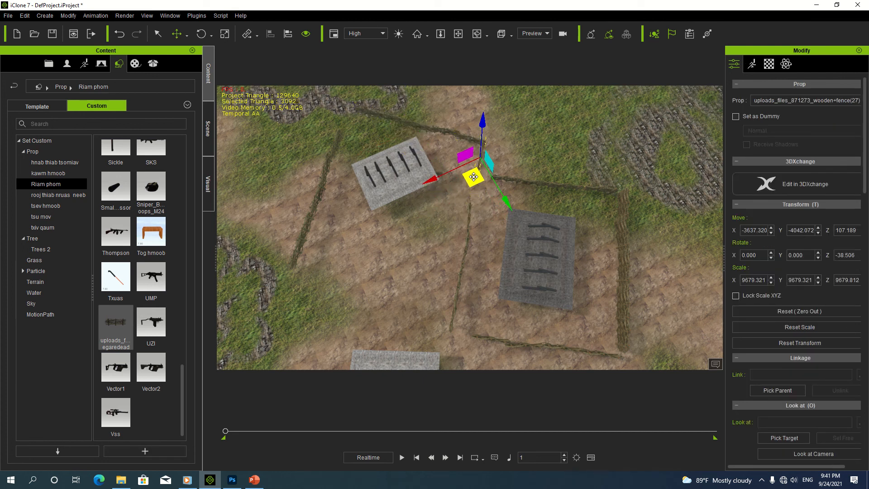
pyautogui.press('e')
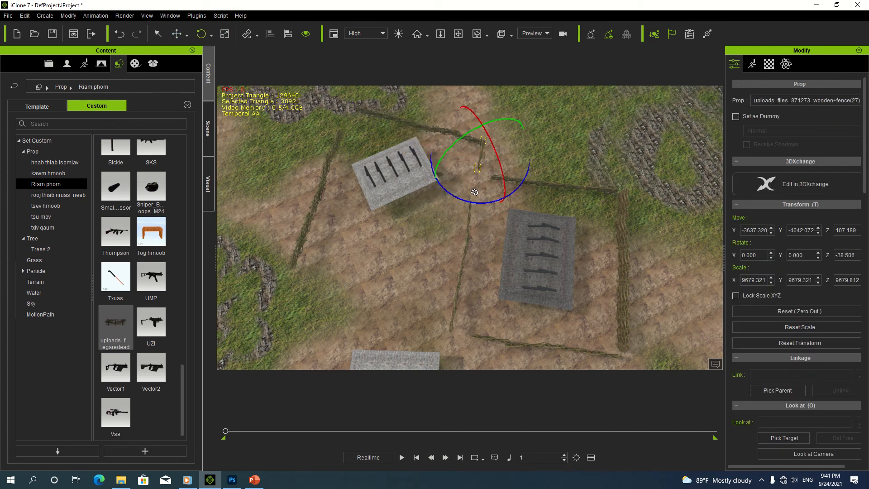
pyautogui.moveTo(472, 203); pyautogui.dragTo(486, 206)
pyautogui.press('w')
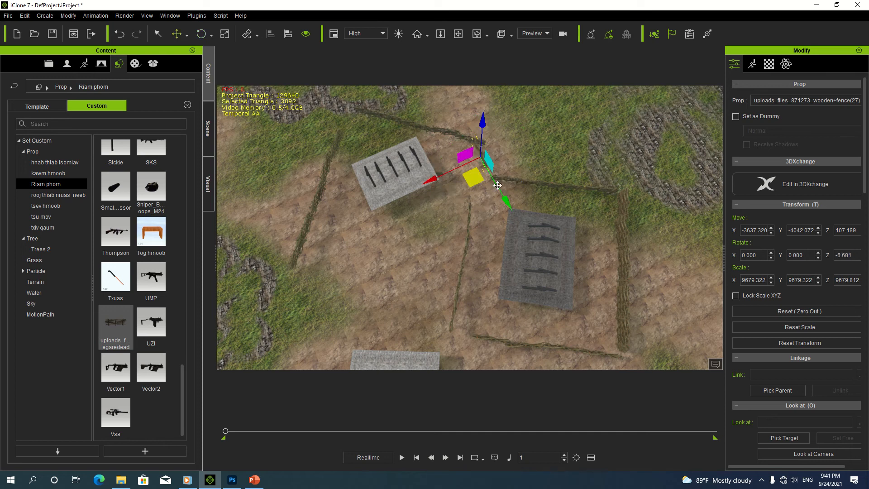
pyautogui.moveTo(504, 202); pyautogui.dragTo(510, 207)
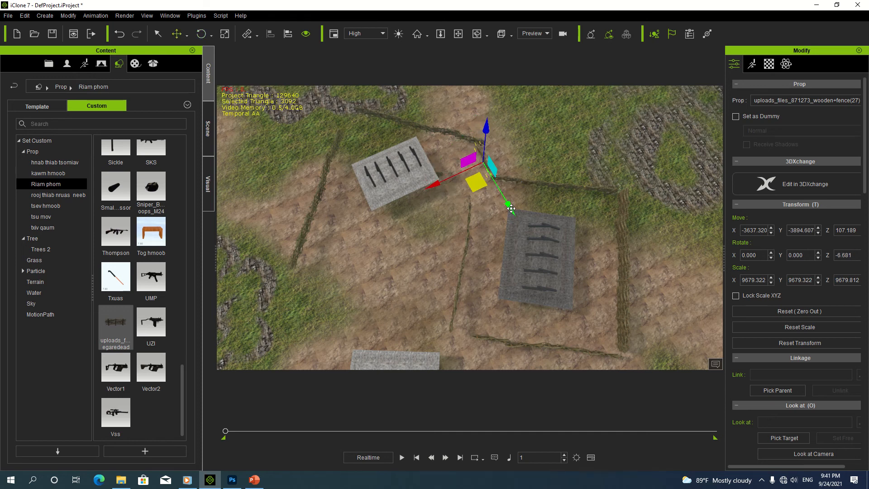
pyautogui.press('e')
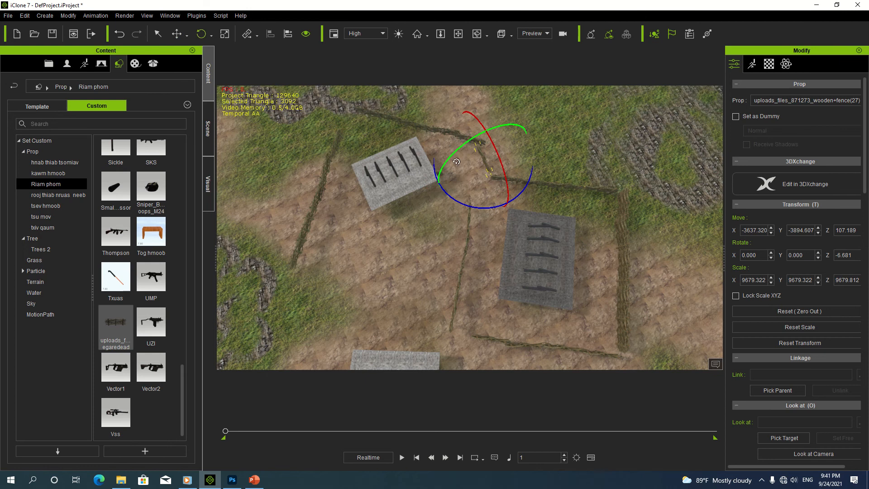
pyautogui.moveTo(466, 204); pyautogui.dragTo(483, 180)
pyautogui.press('w')
pyautogui.click(423, 230)
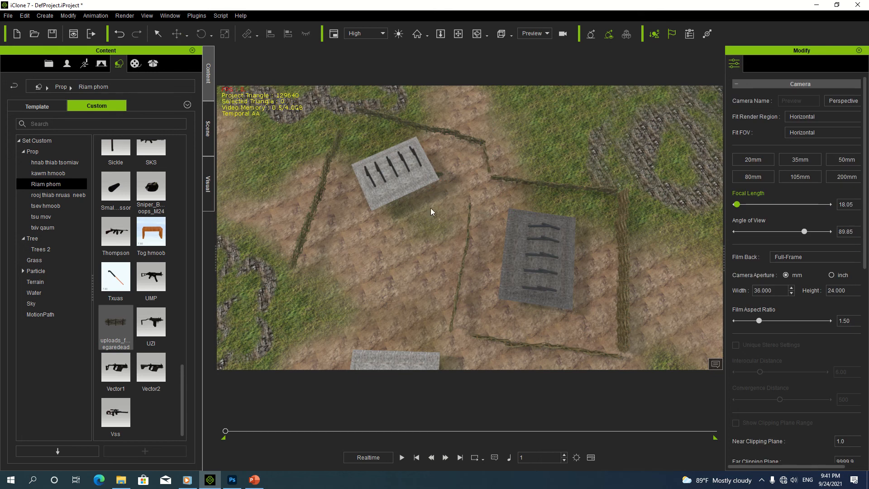
# Step: Move the middle row's free end piece to the open corner behind the light-roofed house, about X -1277, Y -6343, rotated to Z about -76
pyautogui.click(469, 218)
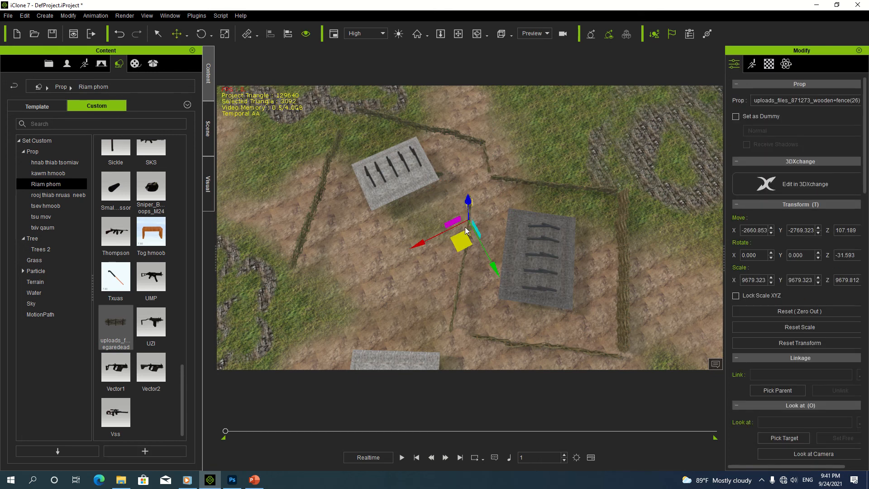
pyautogui.moveTo(461, 240); pyautogui.dragTo(351, 141)
pyautogui.press('e')
pyautogui.press('w')
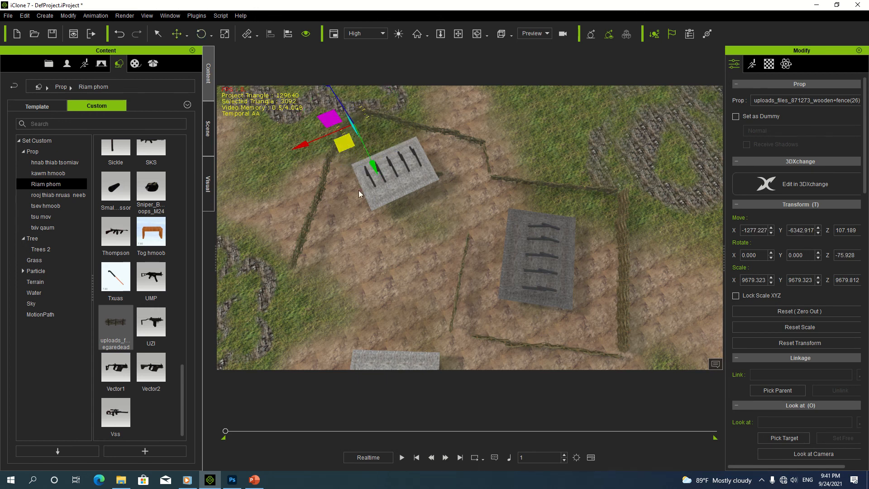
pyautogui.click(357, 215)
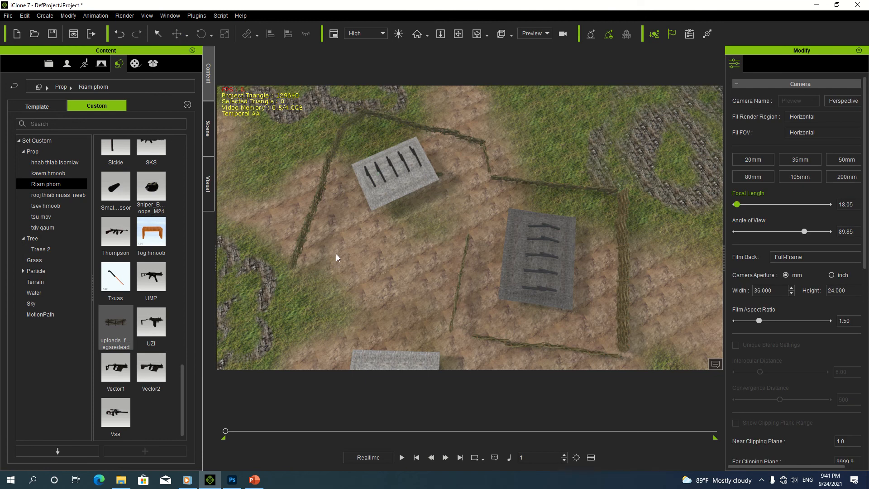
# Step: Select the three remaining middle-row fence pieces, move them to extend the outer side row beyond the light-roofed house, and rotate them in line with it
pyautogui.click(460, 276)
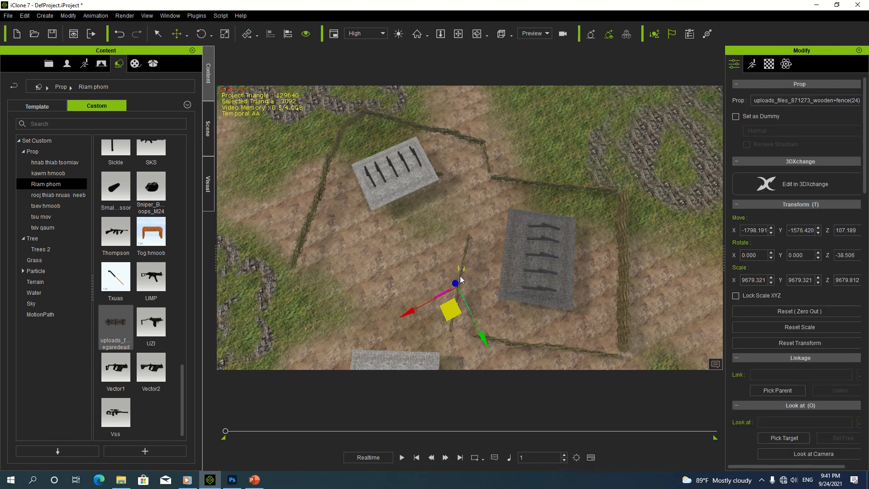
pyautogui.click(468, 250)
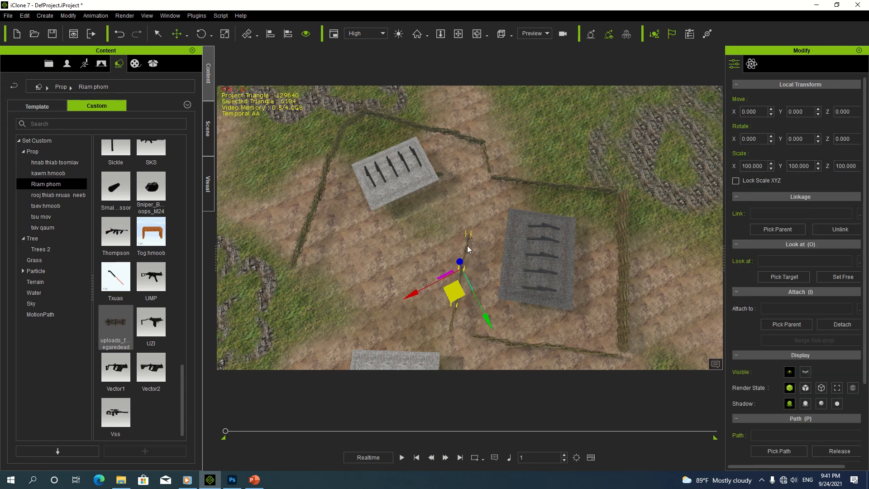
pyautogui.keyDown('ctrl'); pyautogui.click(451, 323); pyautogui.keyUp('ctrl')
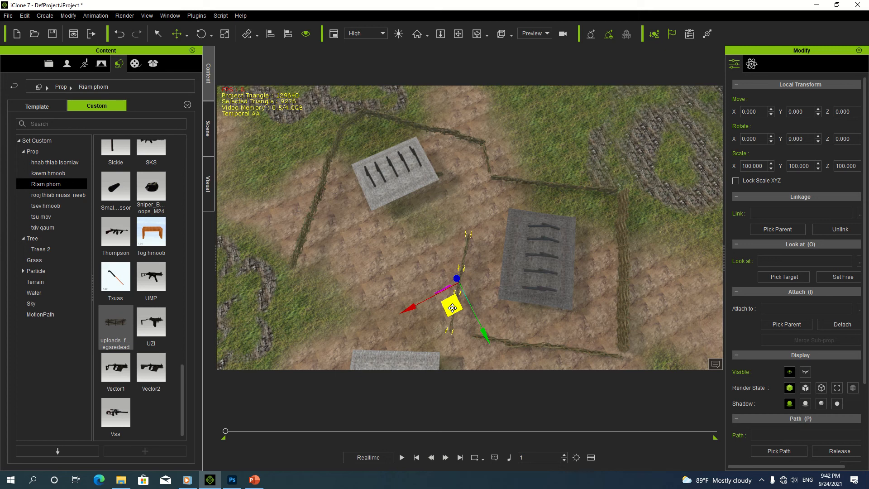
pyautogui.moveTo(451, 307); pyautogui.dragTo(273, 346)
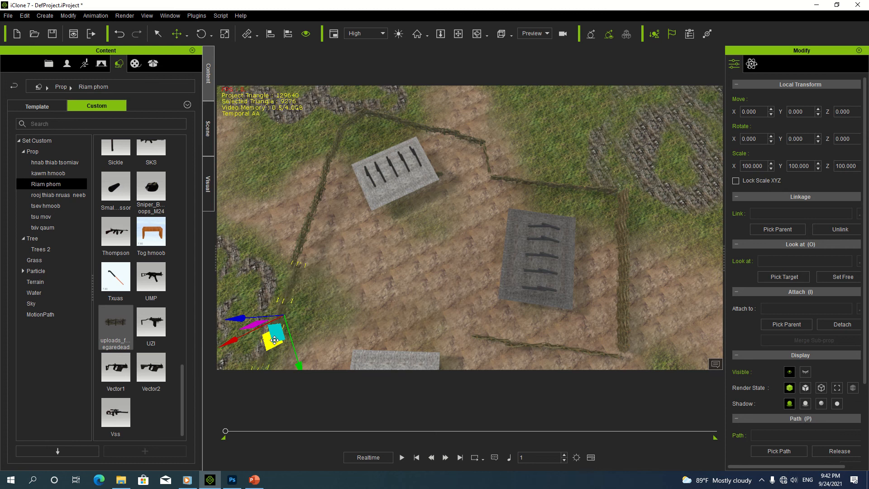
pyautogui.press('e')
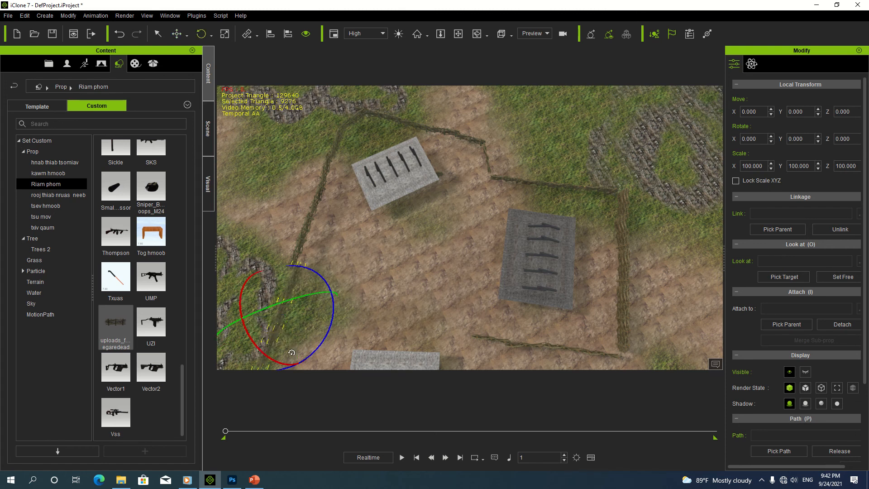
pyautogui.moveTo(313, 355); pyautogui.dragTo(315, 351)
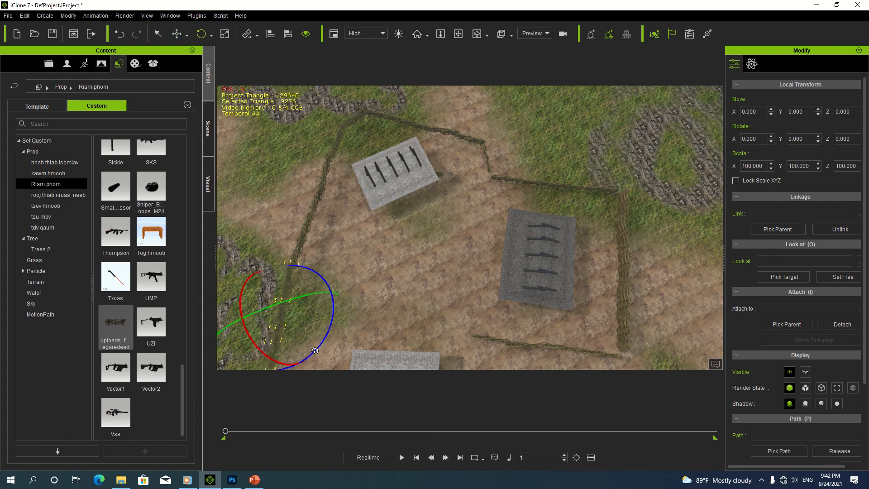
pyautogui.scroll(-3, 441, 224)
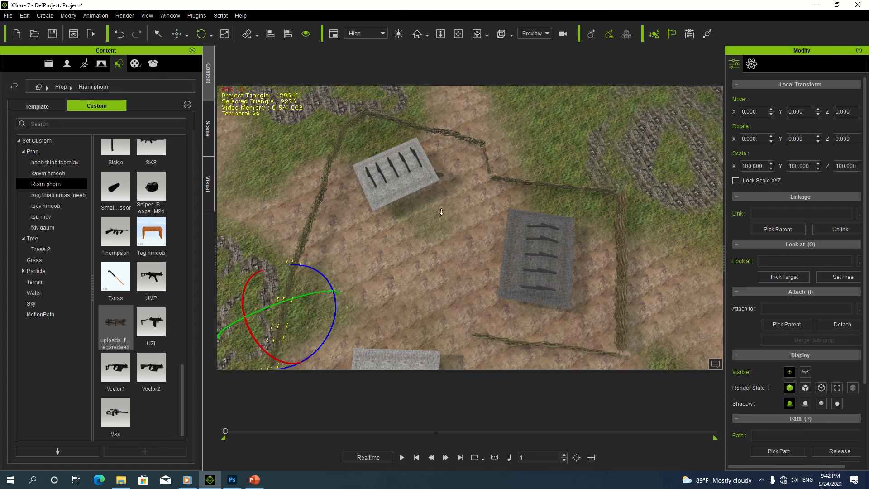
# Step: Shift the inner end piece of the row beside the dark-roofed house to about X -1845, Y -287
pyautogui.click(458, 33)
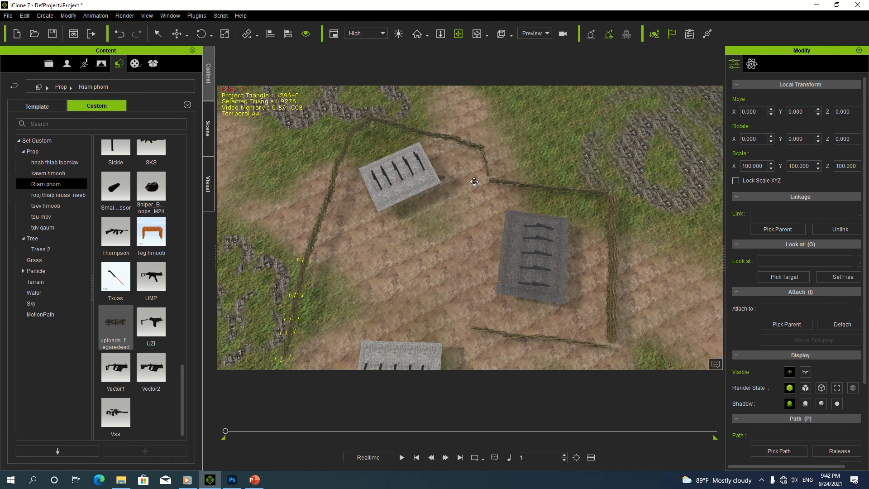
pyautogui.moveTo(471, 181); pyautogui.dragTo(442, 199)
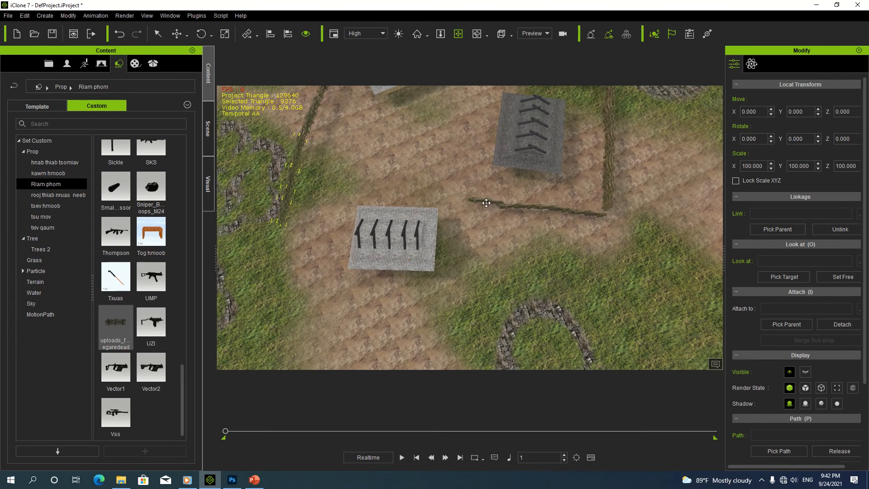
pyautogui.click(489, 203)
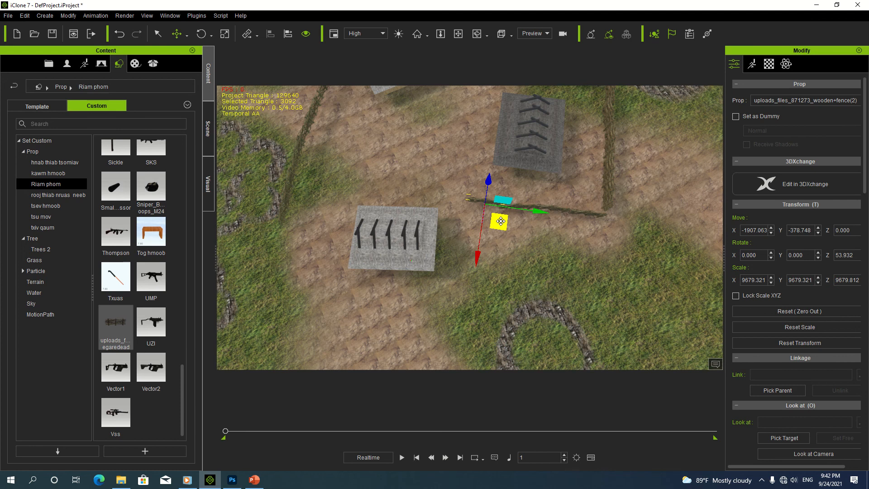
pyautogui.moveTo(500, 221); pyautogui.dragTo(500, 226)
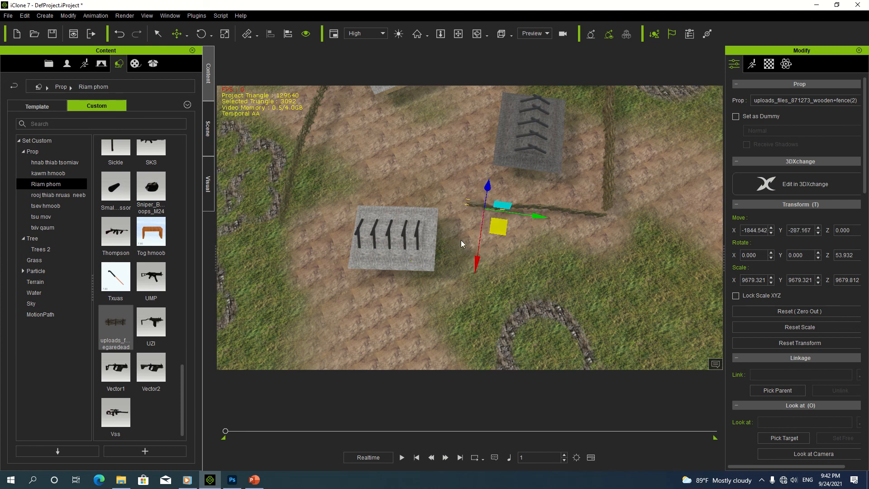
pyautogui.click(514, 281)
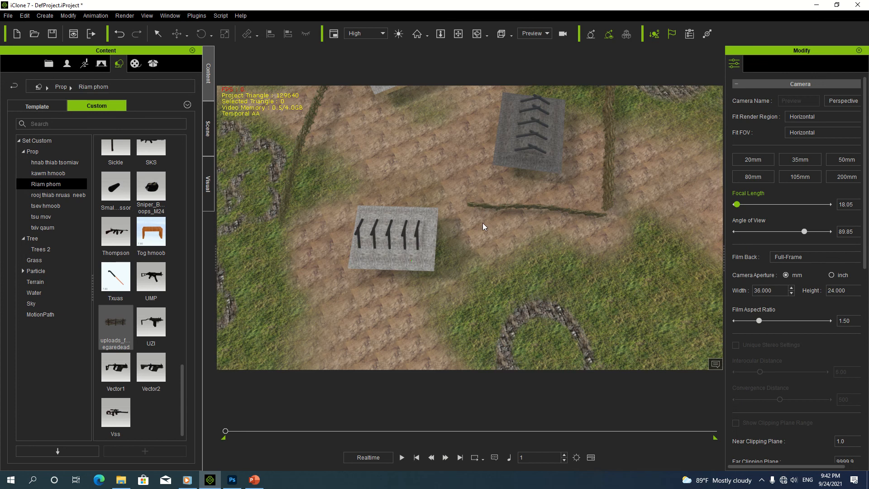
# Step: Select three pieces of the row beside the dark-roofed house and duplicate them across the dirt path beyond the third house
pyautogui.click(483, 208)
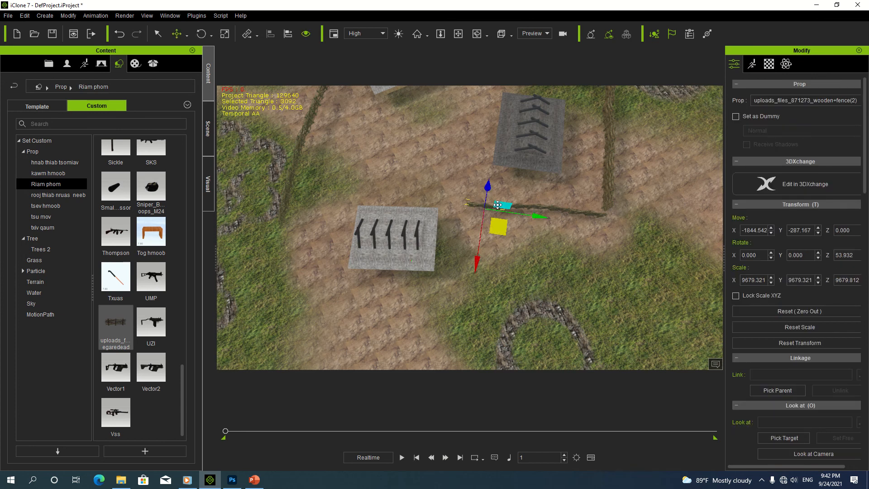
pyautogui.click(542, 210)
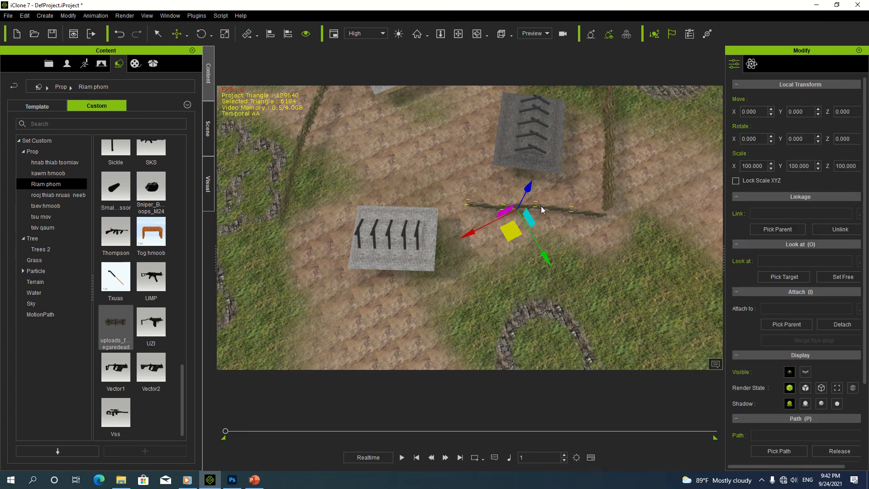
pyautogui.click(591, 215)
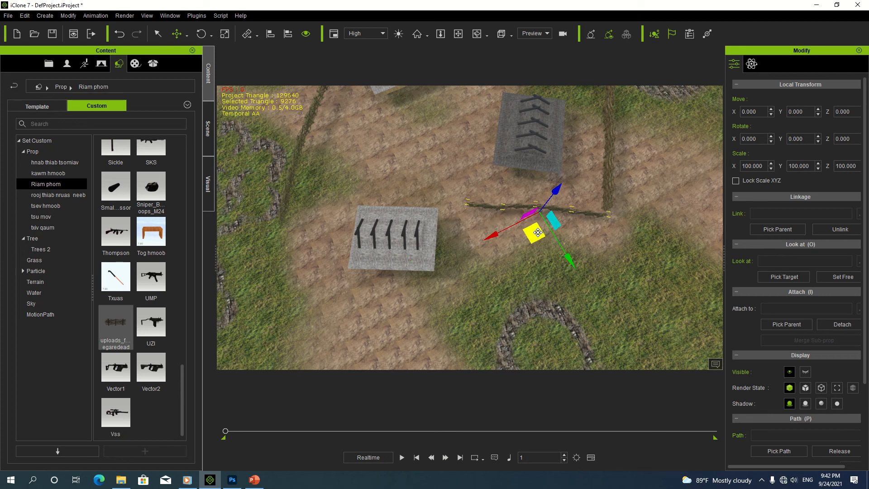
pyautogui.moveTo(537, 233); pyautogui.dragTo(378, 362)
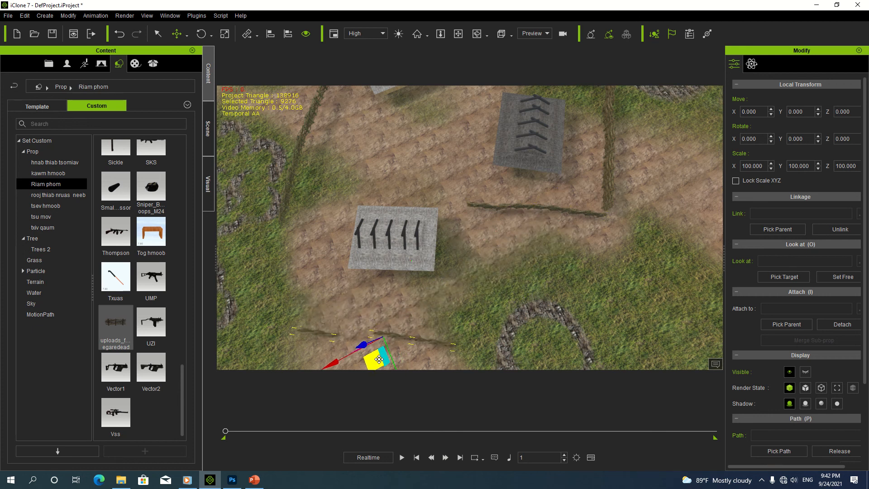
# Step: Move the original row's inner end piece into the copied row's gap at about X 1413, Y 805, and rotate it to Z 63.088
pyautogui.click(483, 205)
pyautogui.moveTo(490, 234); pyautogui.dragTo(369, 355)
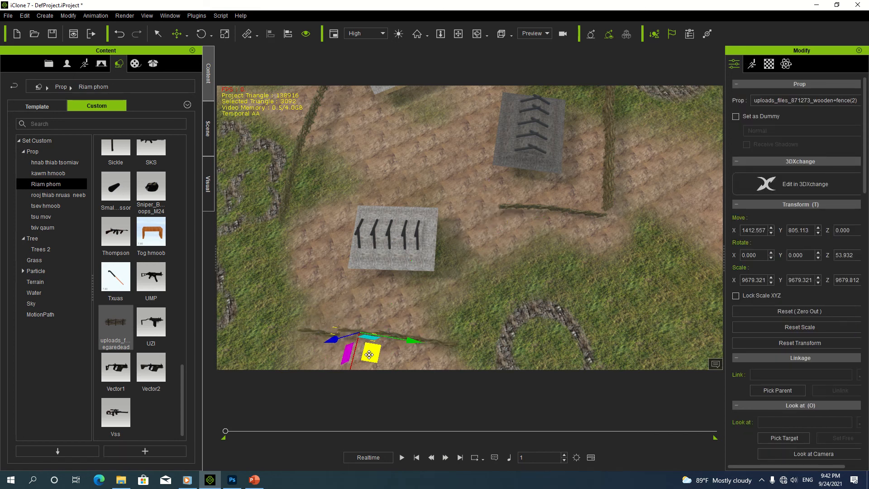
pyautogui.press('Home')
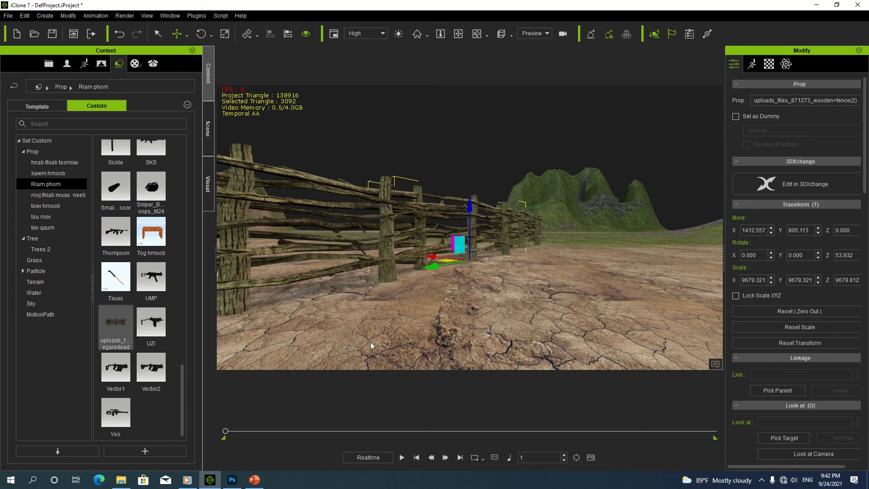
pyautogui.press('t')
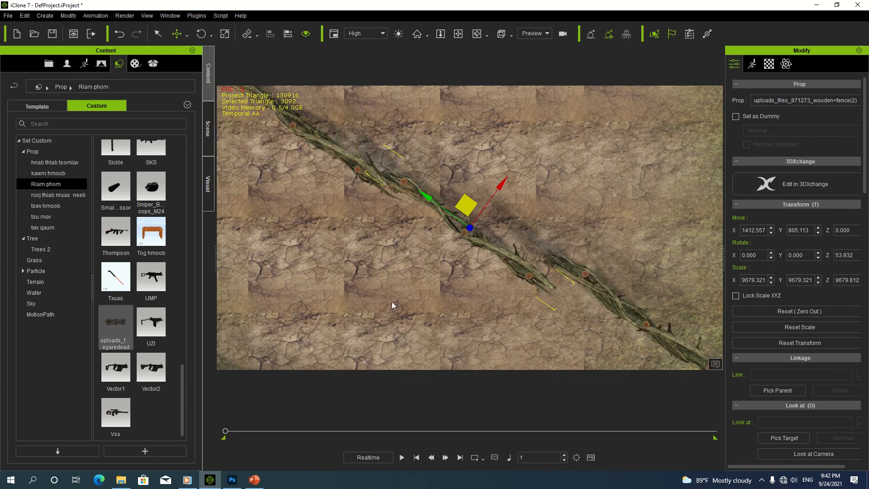
pyautogui.click(458, 33)
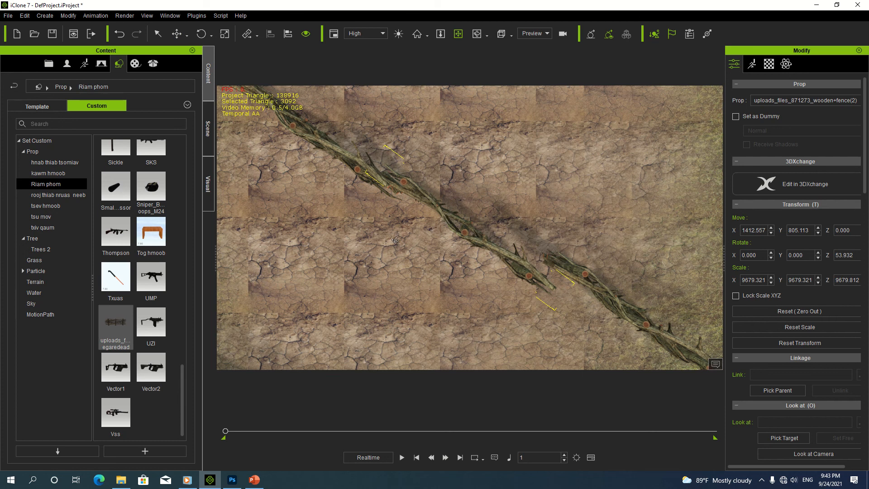
pyautogui.moveTo(491, 177); pyautogui.dragTo(468, 90)
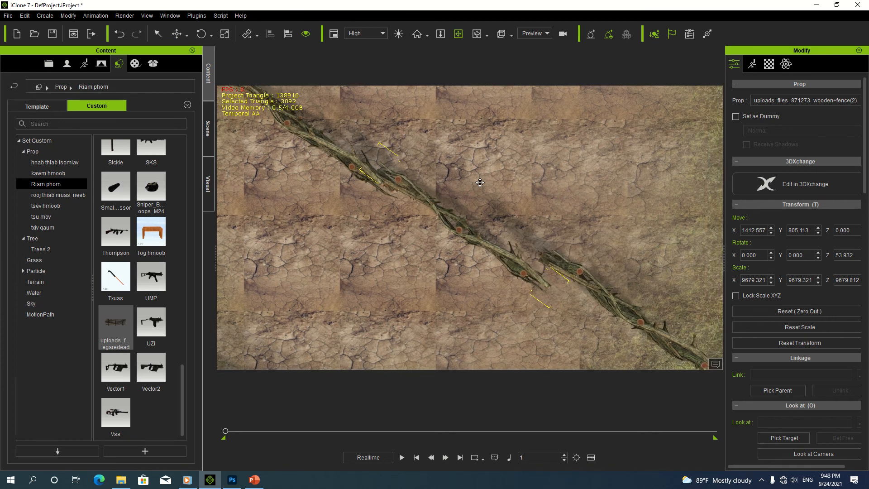
pyautogui.click(476, 33)
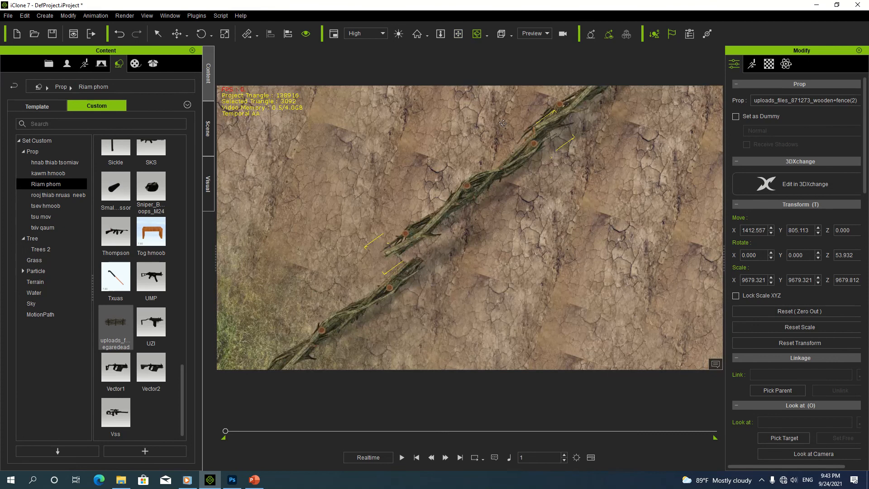
pyautogui.moveTo(452, 226); pyautogui.dragTo(392, 190)
pyautogui.press('w')
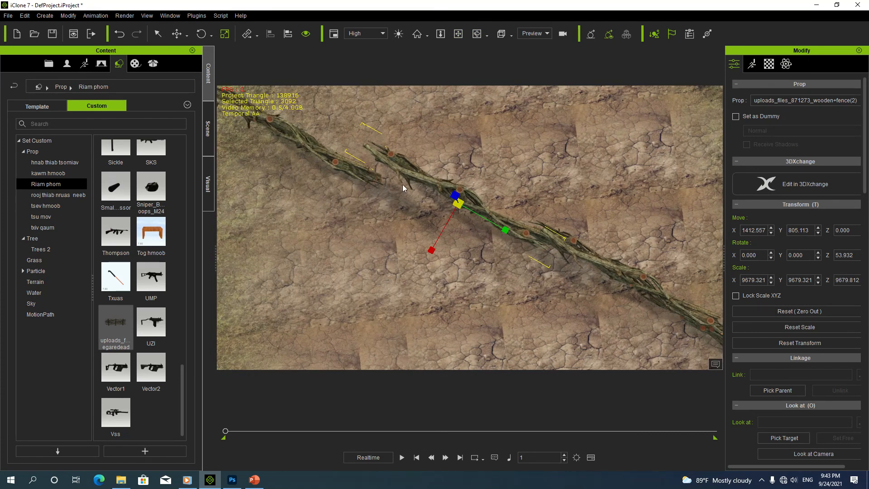
pyautogui.press('e')
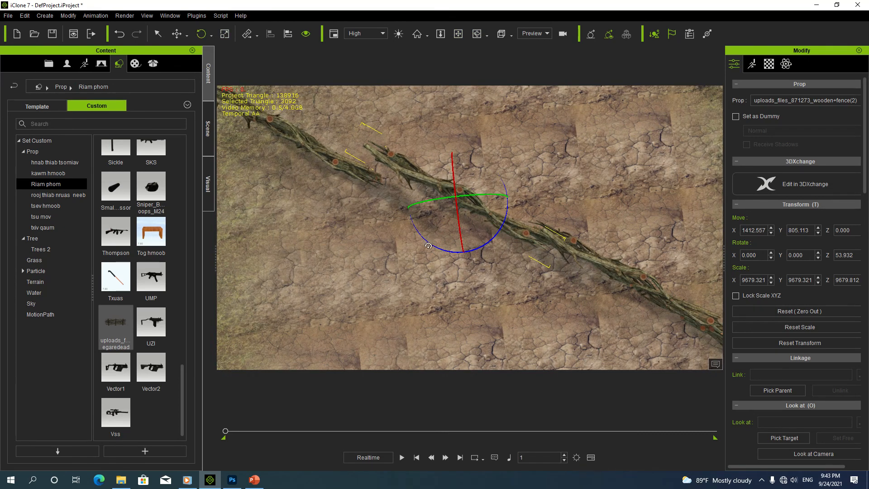
pyautogui.moveTo(428, 243); pyautogui.dragTo(436, 245)
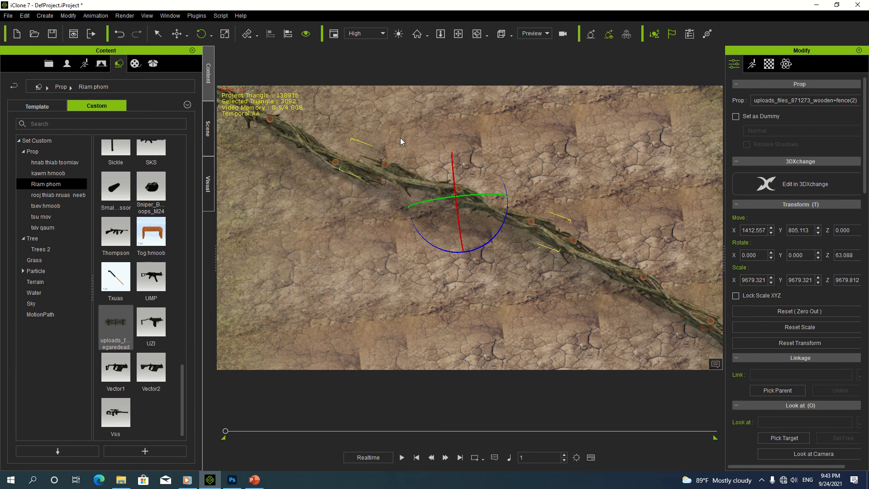
# Step: Widen the preview camera by setting its focal length to 10.39
pyautogui.click(458, 33)
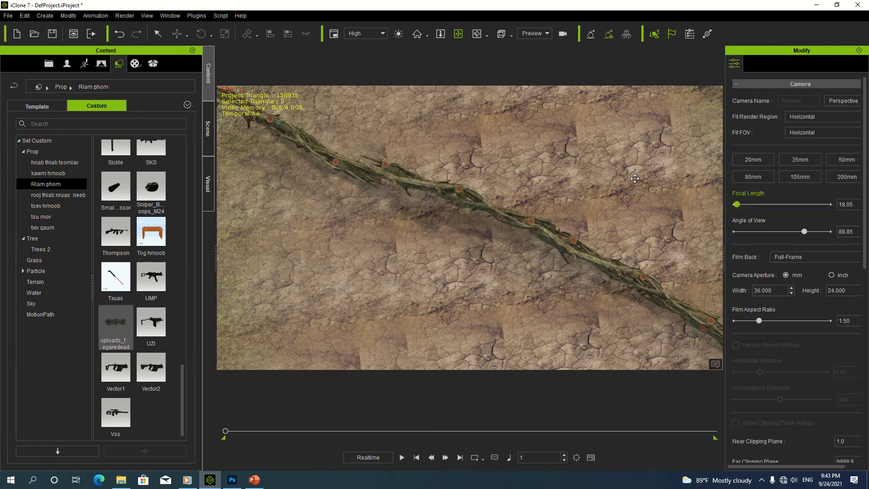
pyautogui.moveTo(736, 204); pyautogui.dragTo(726, 205)
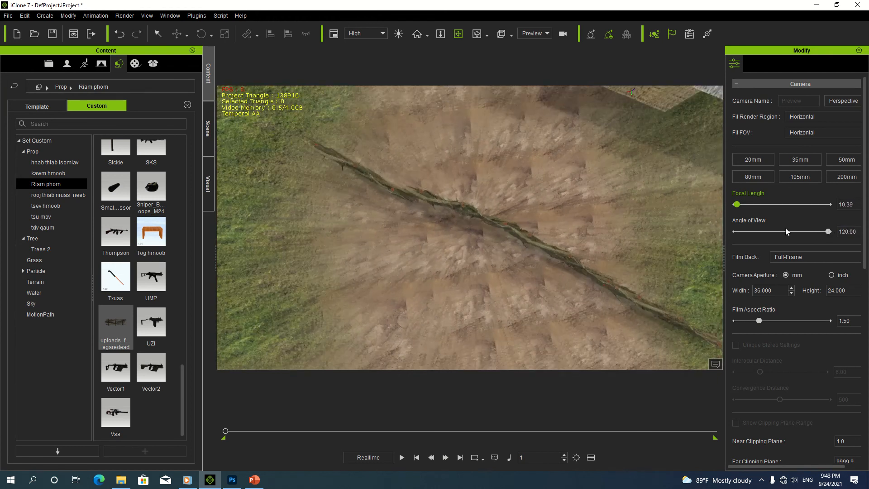
pyautogui.click(440, 34)
pyautogui.moveTo(479, 217); pyautogui.dragTo(514, 298)
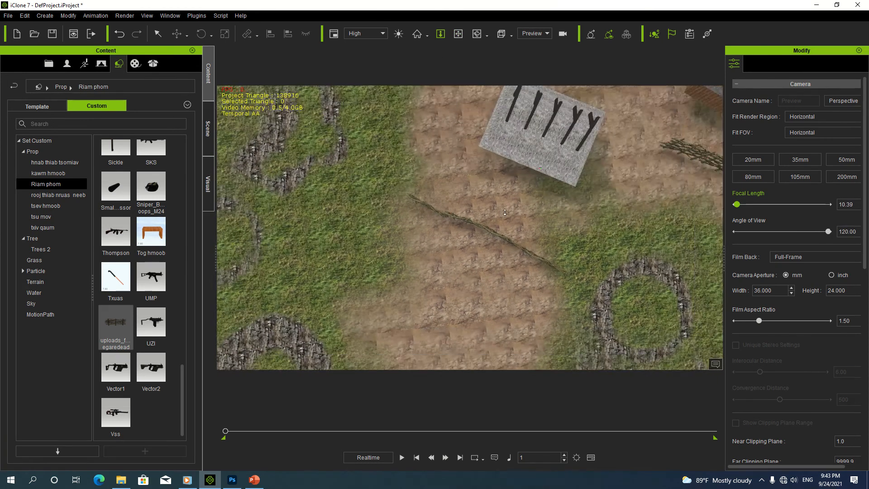
pyautogui.moveTo(505, 212); pyautogui.dragTo(470, 231)
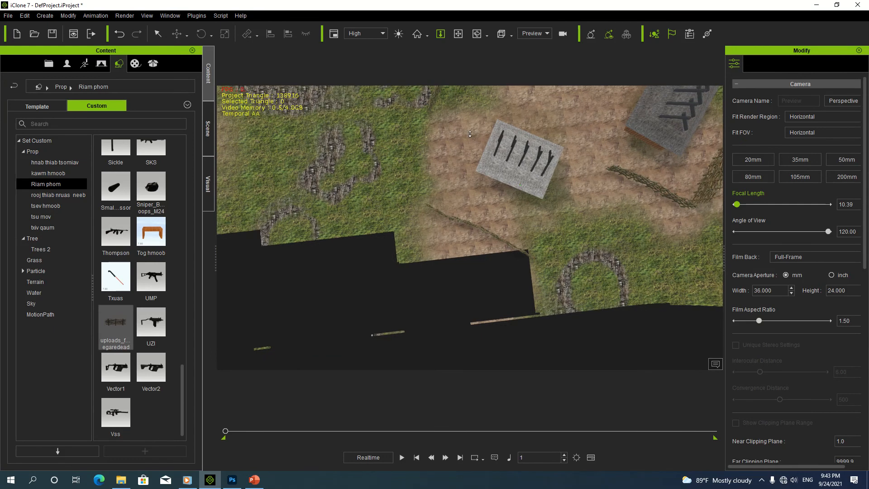
# Step: Select the four fence pieces of the row crossing the dirt path behind the third house and duplicate them towards the gap beside it
pyautogui.click(458, 34)
pyautogui.moveTo(452, 94); pyautogui.dragTo(551, 242)
pyautogui.moveTo(552, 241); pyautogui.dragTo(446, 241, button='right')
pyautogui.scroll(5, 441, 184)
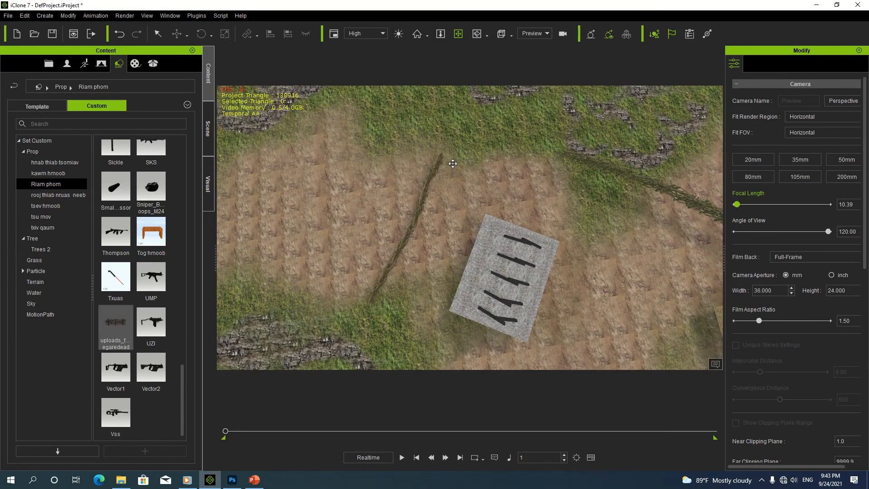
pyautogui.click(437, 166)
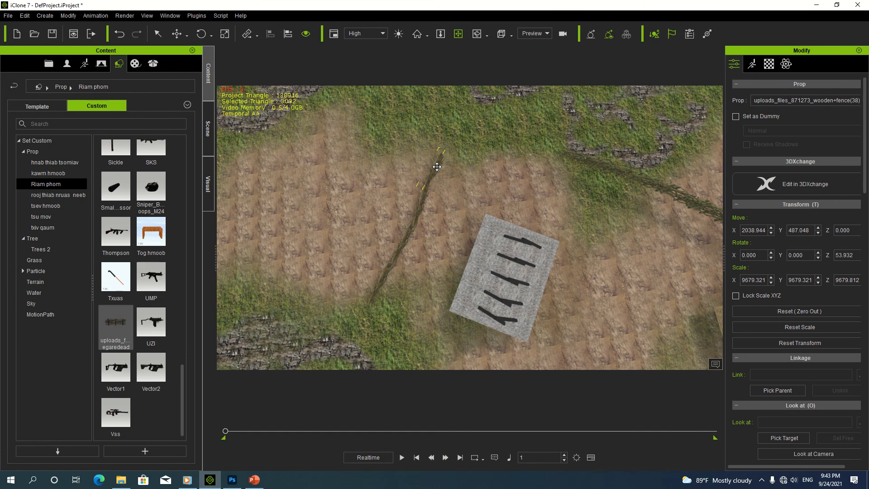
pyautogui.press('w')
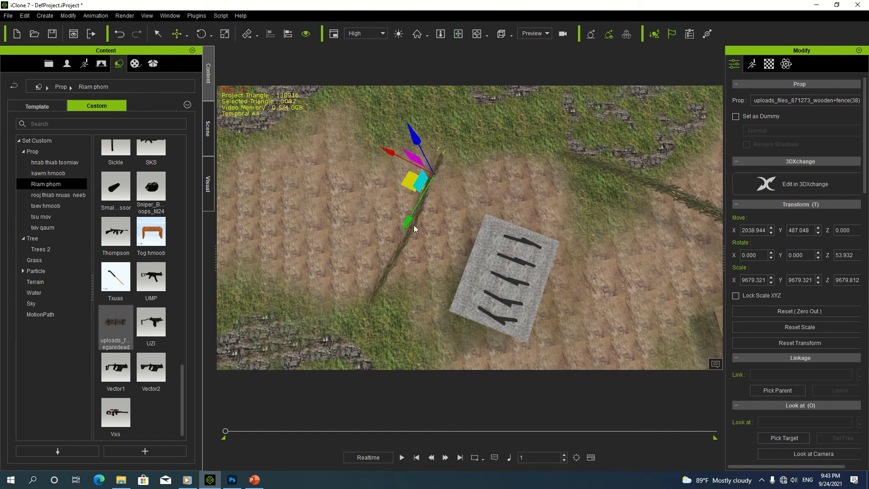
pyautogui.click(404, 244)
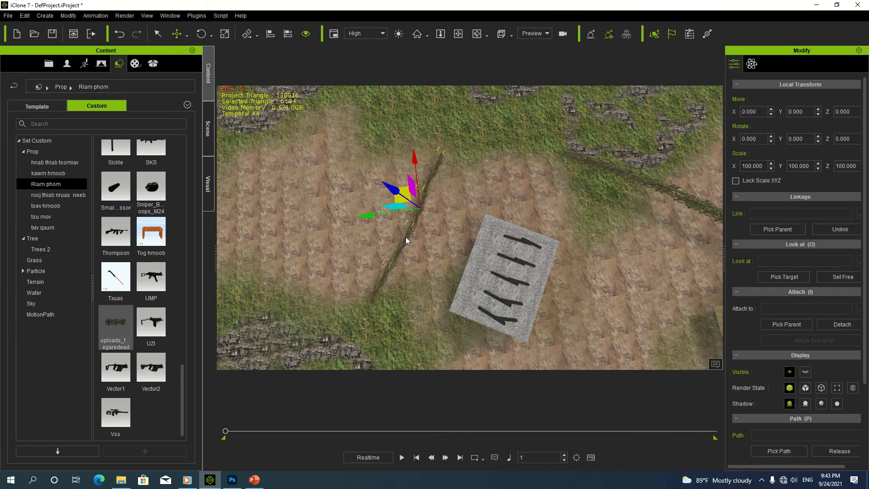
pyautogui.keyDown('ctrl'); pyautogui.click(424, 207); pyautogui.keyUp('ctrl')
pyautogui.keyDown('ctrl'); pyautogui.click(384, 276); pyautogui.keyUp('ctrl')
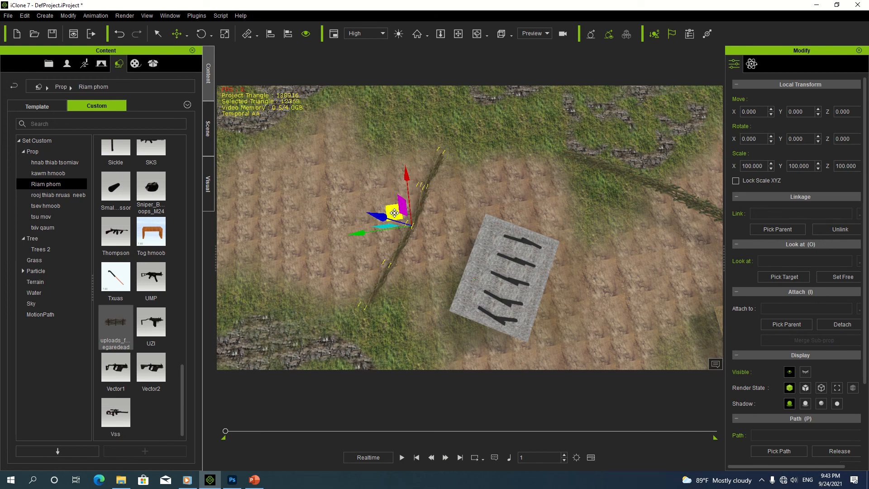
pyautogui.keyDown('ctrl'); pyautogui.moveTo(394, 213); pyautogui.dragTo(481, 146); pyautogui.keyUp('ctrl')
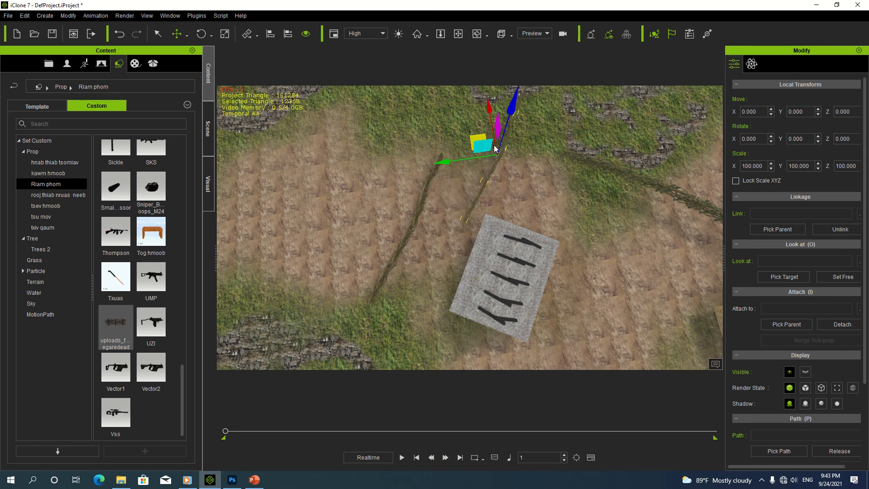
# Step: Rotate the copied row to Z -16.936 so it spans the gap behind the third house, and delete its surplus end piece
pyautogui.press('e')
pyautogui.moveTo(485, 203); pyautogui.dragTo(465, 195)
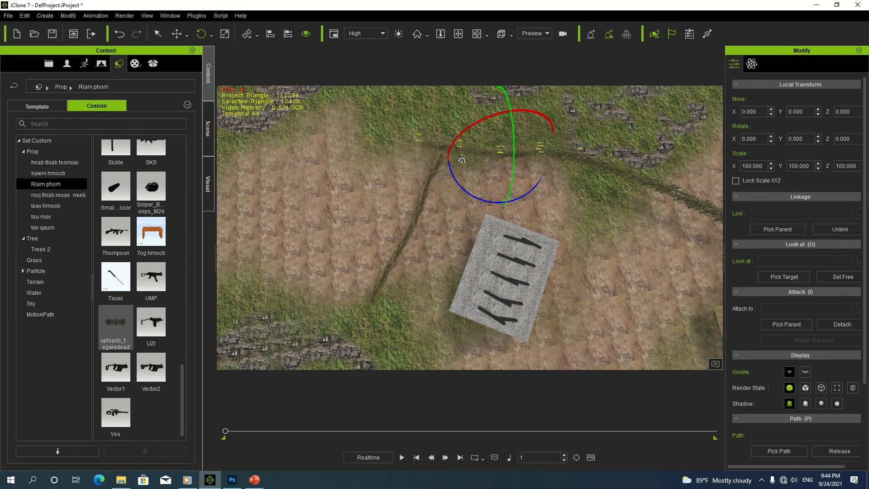
pyautogui.press('w')
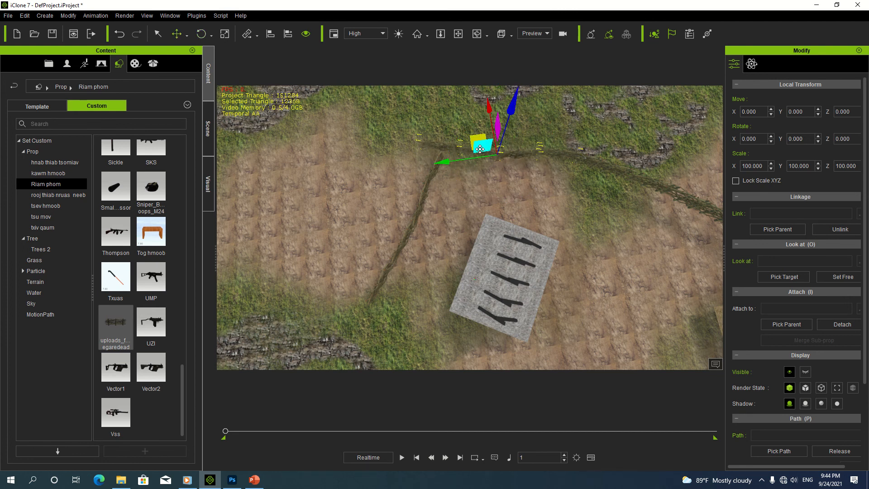
pyautogui.moveTo(480, 149); pyautogui.dragTo(460, 138)
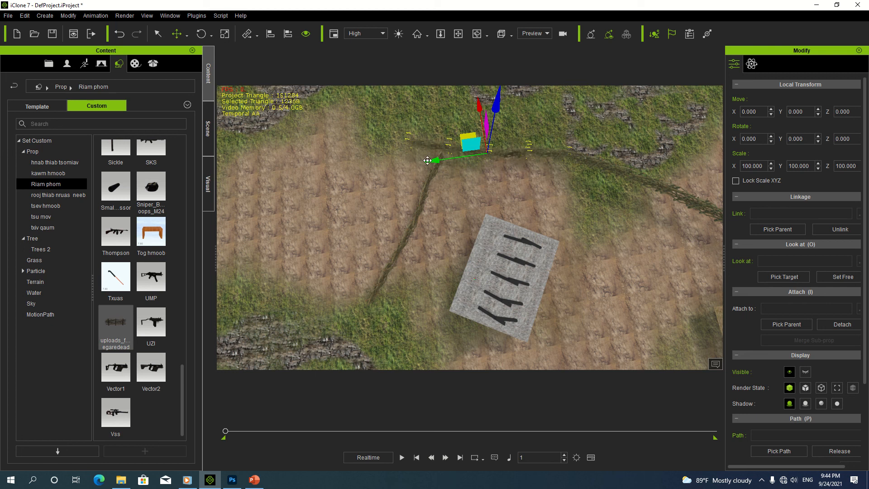
pyautogui.click(421, 146)
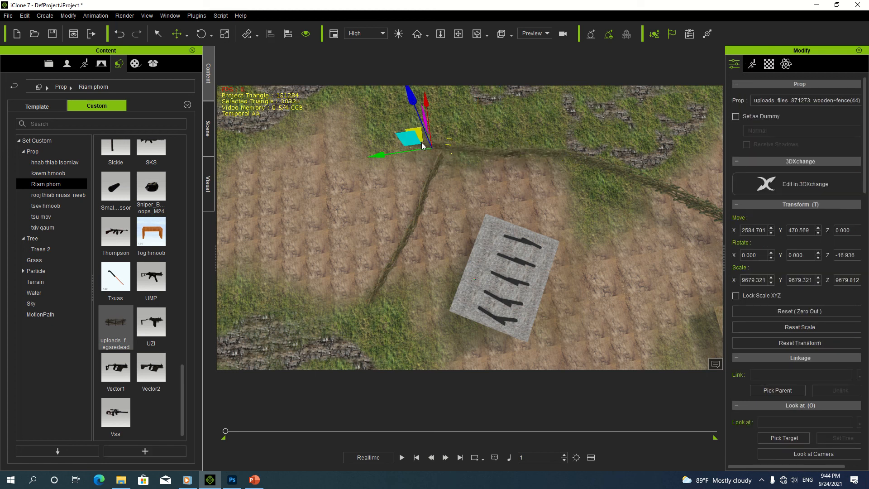
pyautogui.click(429, 145)
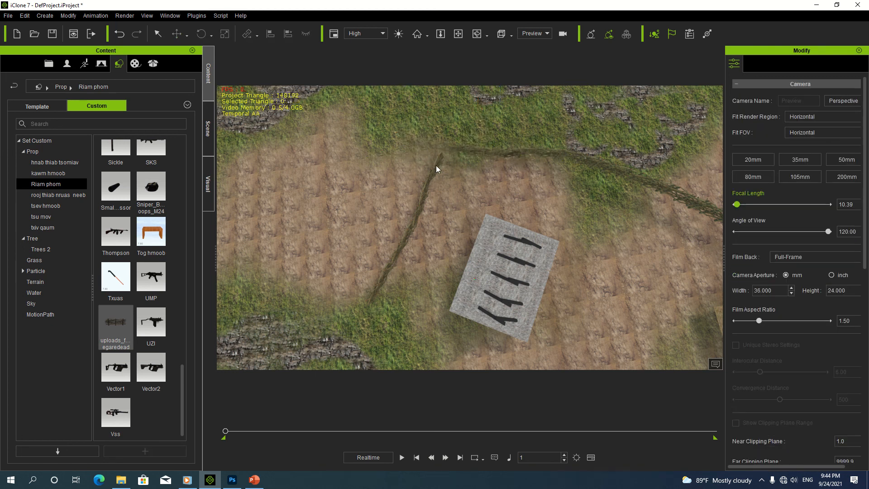
# Step: Rotate the copied row's end piece to Z -7.778 and move it to X 2300.427, Y -227.348, Z -48.891
pyautogui.click(463, 148)
pyautogui.press('r')
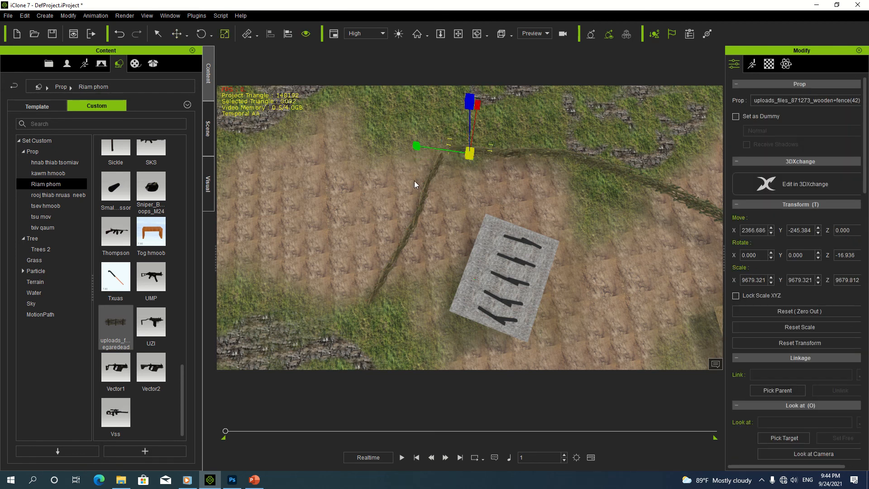
pyautogui.press('e')
pyautogui.moveTo(432, 185); pyautogui.dragTo(434, 188)
pyautogui.press('w')
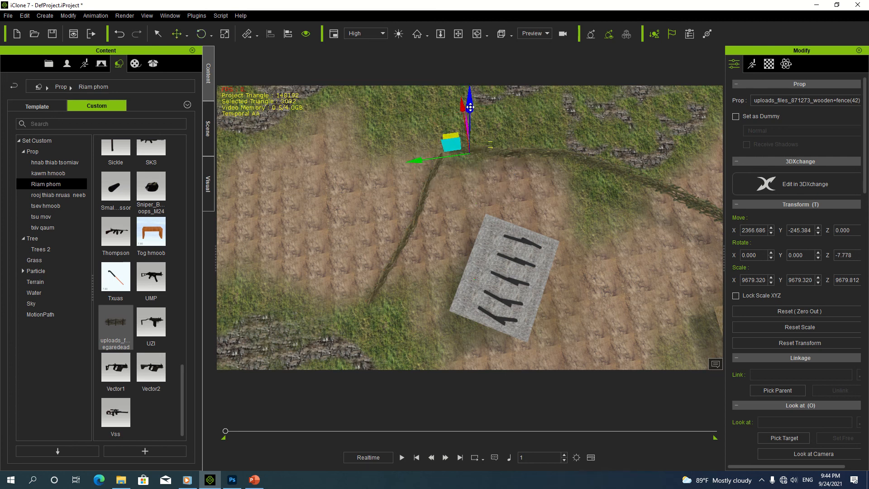
pyautogui.moveTo(470, 108); pyautogui.dragTo(453, 140)
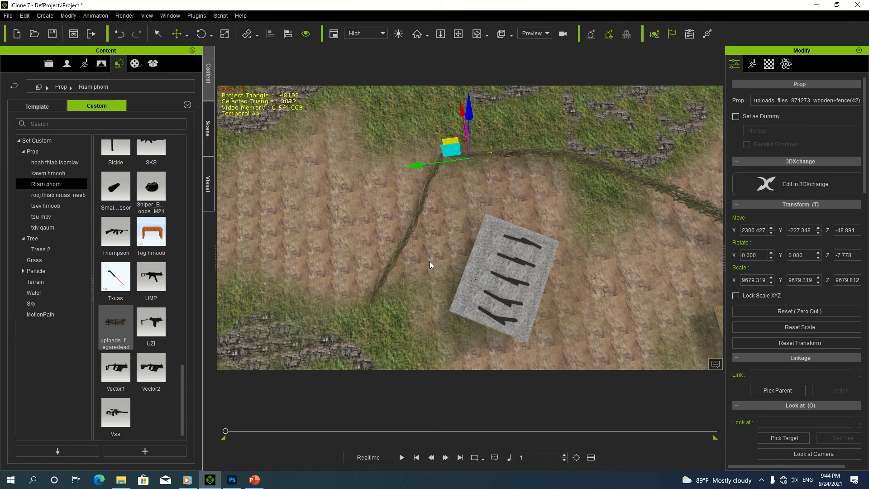
pyautogui.click(437, 216)
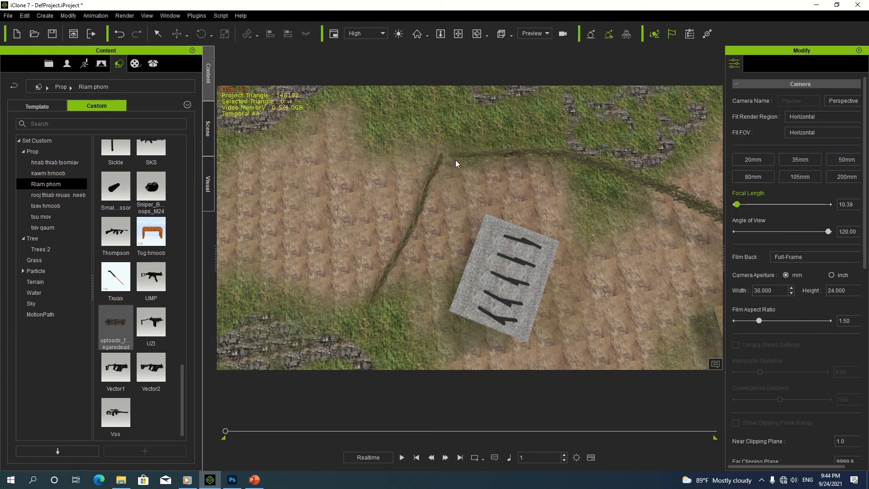
# Step: Move the crossing row's corner piece to X 2023.923, Y 384.329 and rotate it to Z 50.792
pyautogui.click(437, 163)
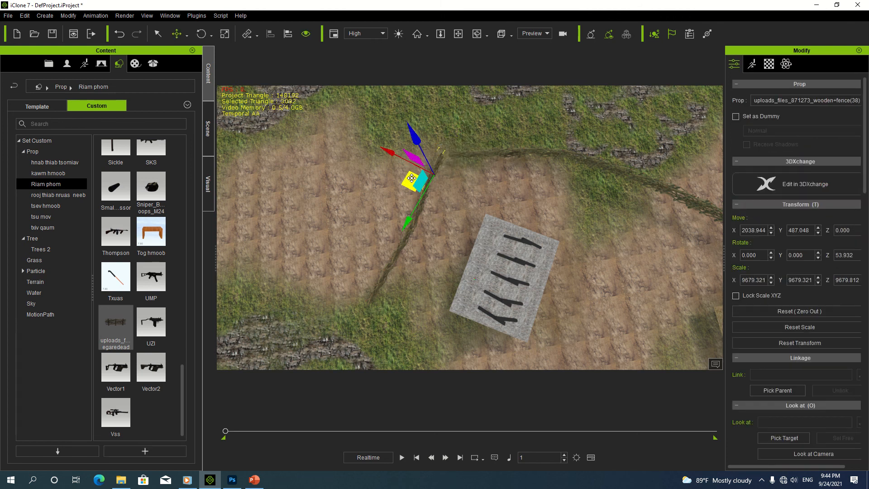
pyautogui.moveTo(410, 180); pyautogui.dragTo(414, 188)
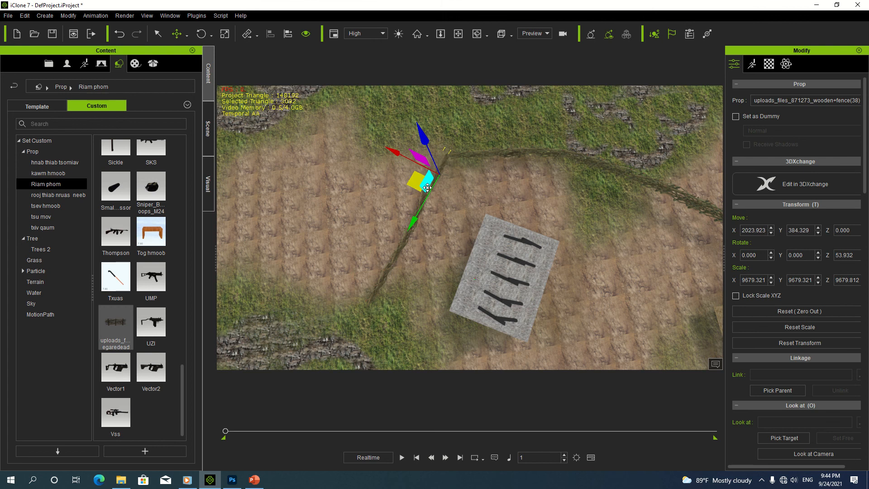
pyautogui.press('e')
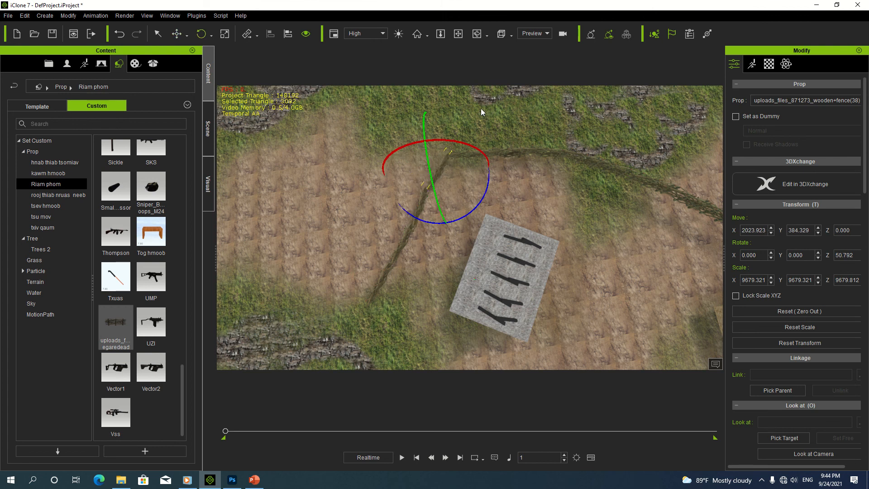
# Step: Select the four pieces of the row behind the third house and duplicate them along the grass edge towards the dark-roofed house
pyautogui.click(459, 33)
pyautogui.moveTo(474, 169); pyautogui.dragTo(423, 257)
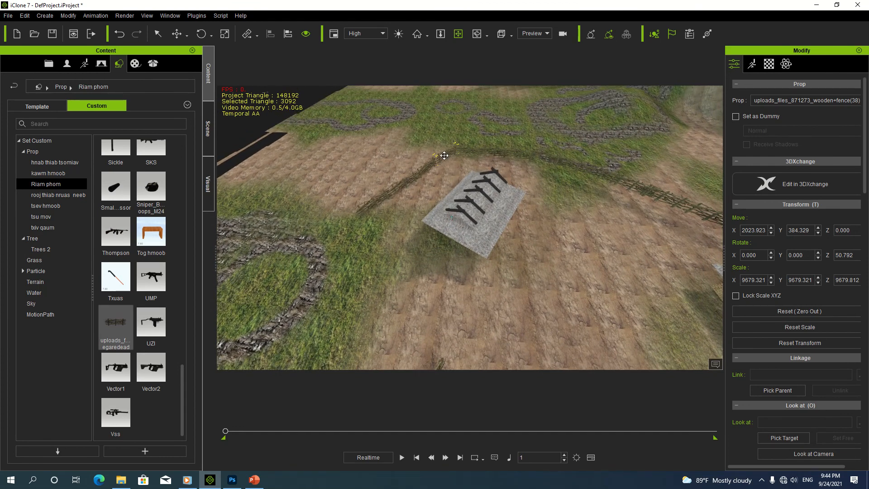
pyautogui.press('w')
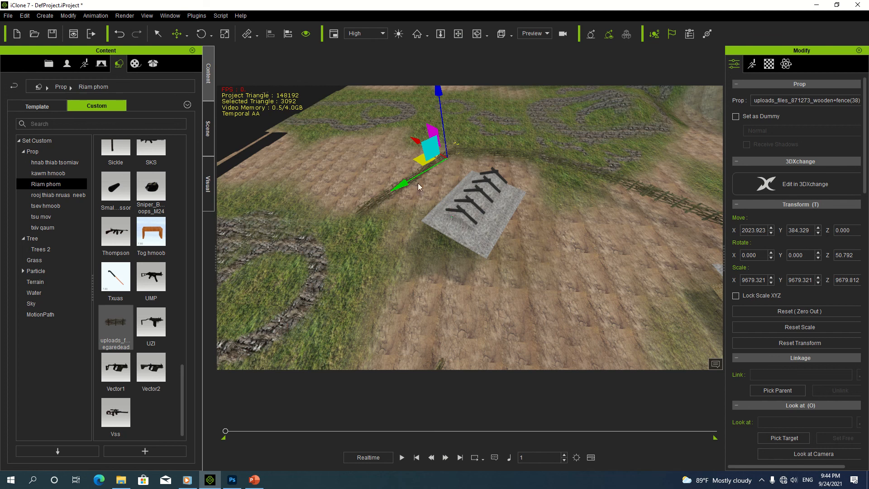
pyautogui.click(378, 199)
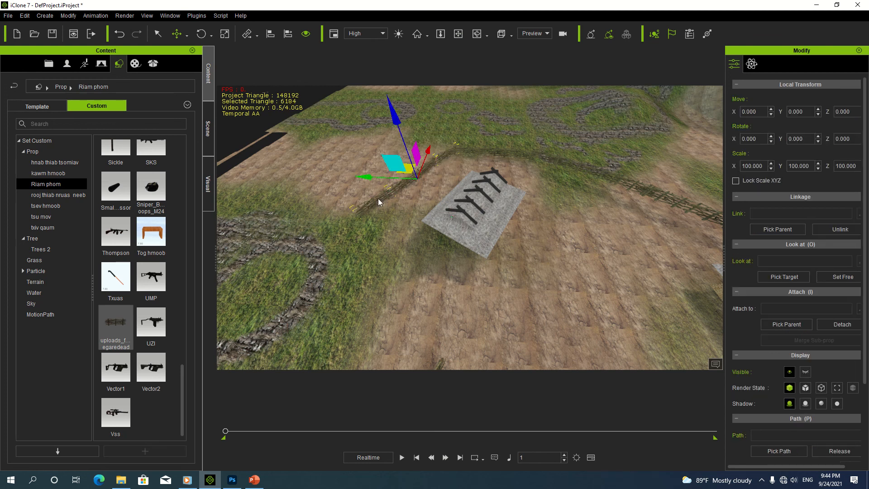
pyautogui.keyDown('ctrl'); pyautogui.click(426, 170); pyautogui.keyUp('ctrl')
pyautogui.keyDown('shift'); pyautogui.moveTo(408, 170); pyautogui.dragTo(349, 287); pyautogui.keyUp('shift')
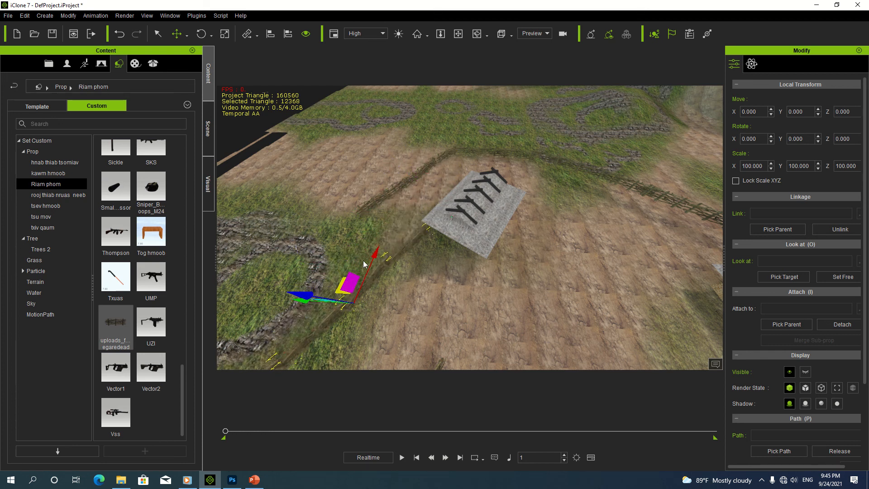
# Step: Rotate the newly copied four-piece row about the vertical axis so it follows the grass edge
pyautogui.press('q')
pyautogui.press('w')
pyautogui.press('e')
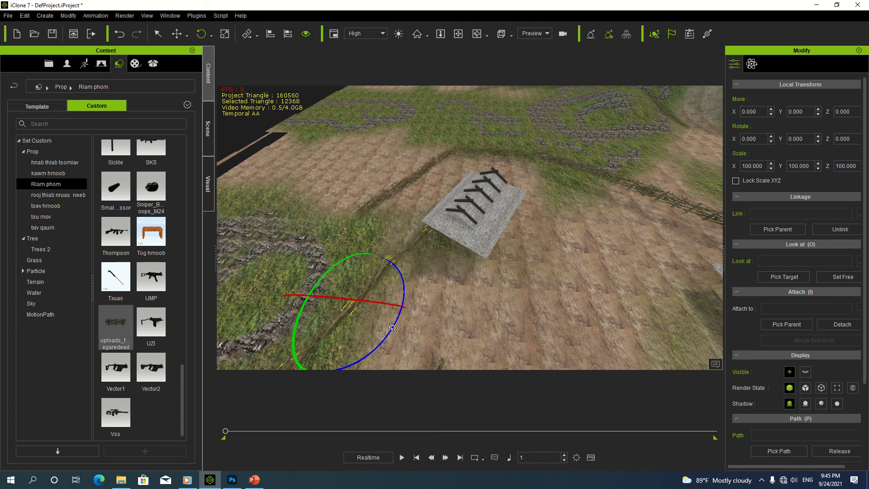
pyautogui.moveTo(392, 327); pyautogui.dragTo(407, 306)
pyautogui.moveTo(434, 296); pyautogui.dragTo(456, 265, button='right')
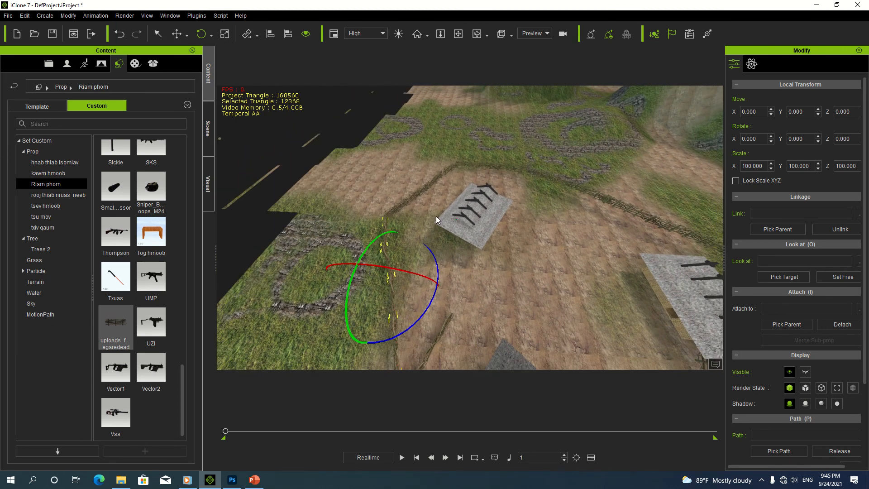
# Step: Delete the two inner pieces of the old fence row beside the dark-roofed house
pyautogui.click(458, 34)
pyautogui.moveTo(520, 248); pyautogui.dragTo(483, 185)
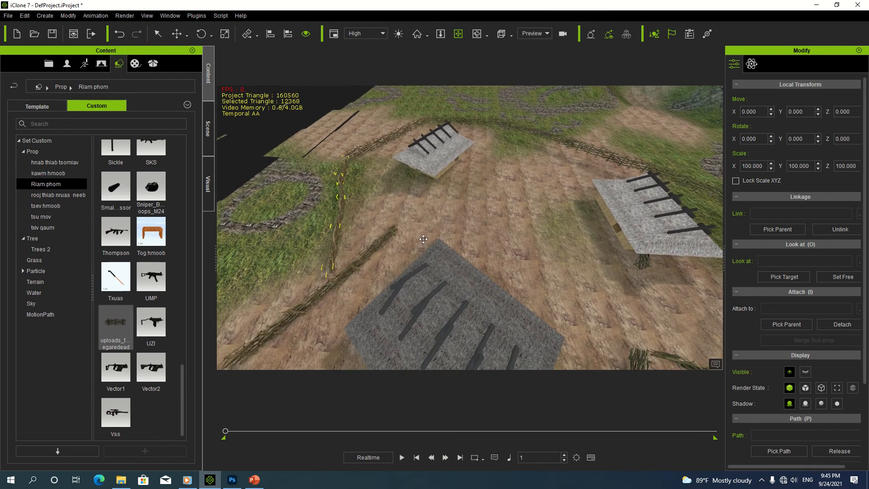
pyautogui.click(379, 245)
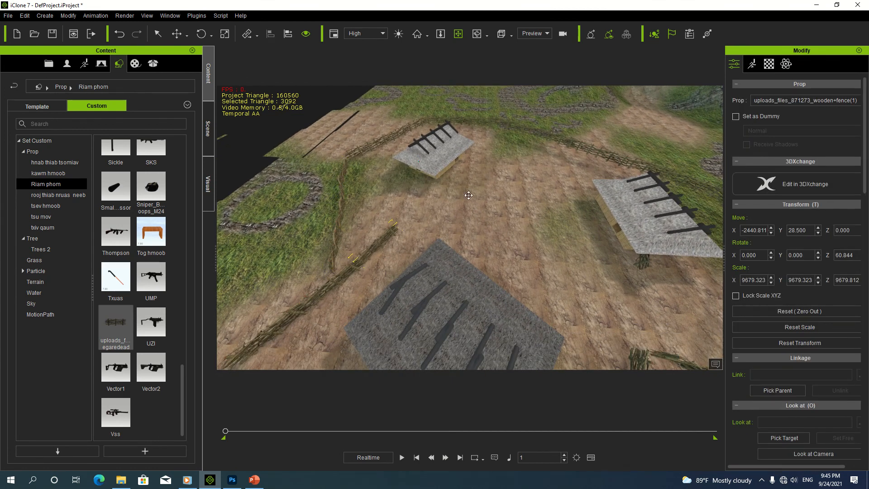
pyautogui.press('Delete')
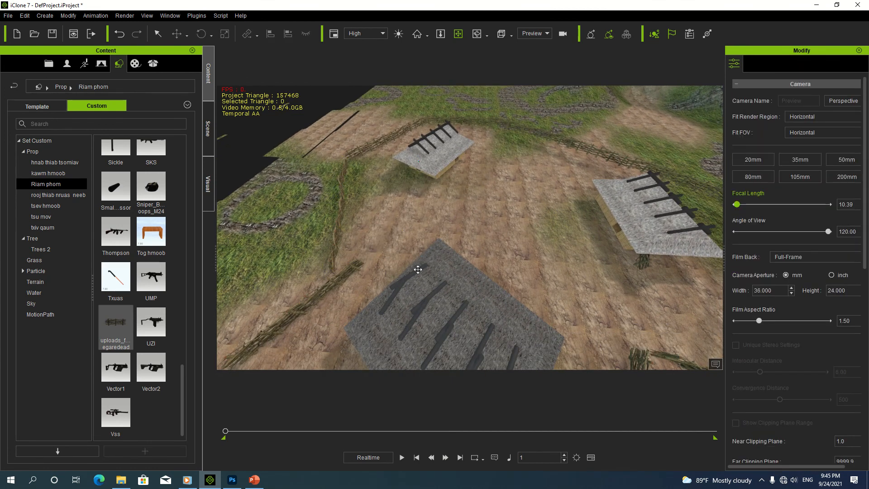
pyautogui.click(349, 268)
pyautogui.press('Delete')
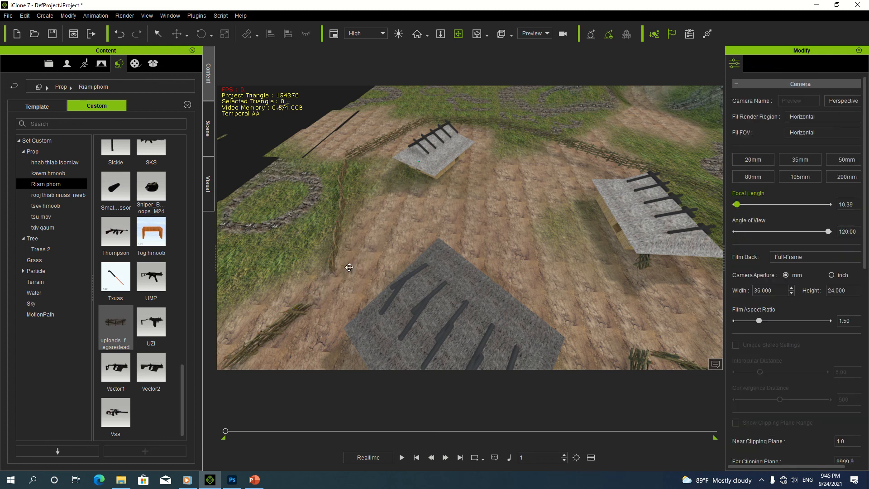
# Step: Duplicate the old row's remaining inner piece to X -3134.091, Y 617.676 and rotate the copy to Z 93.345, joining the two rows
pyautogui.click(301, 308)
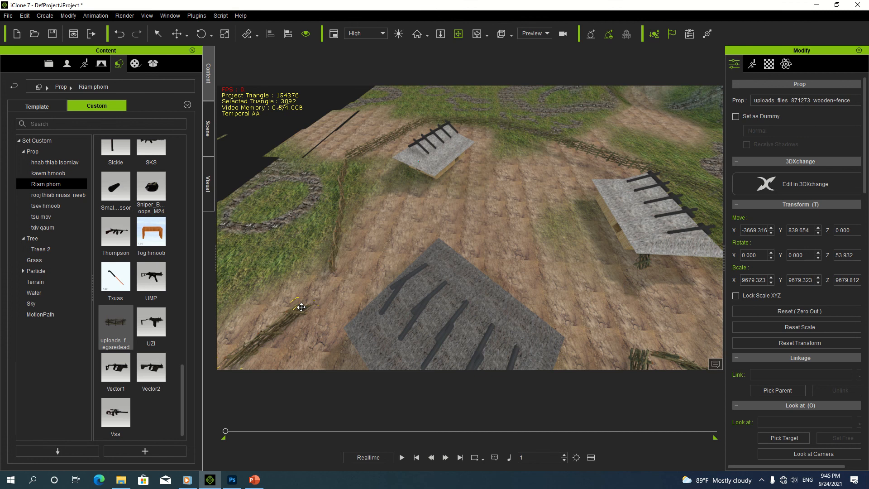
pyautogui.press('w')
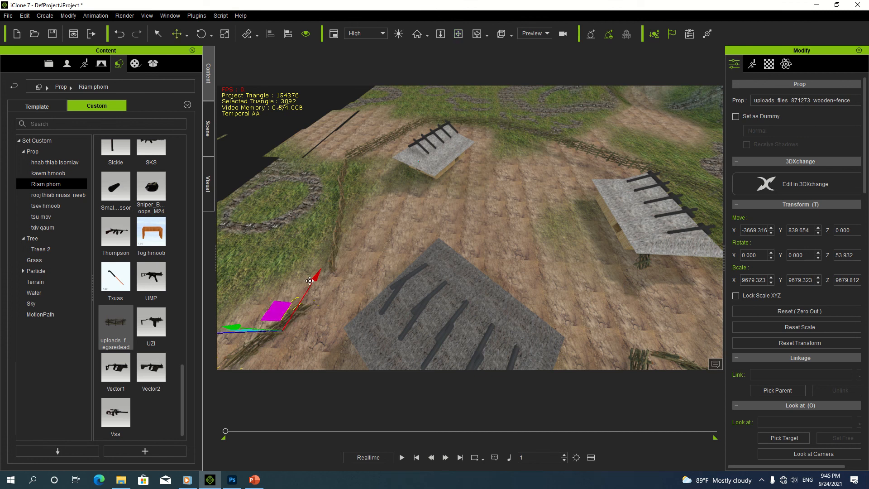
pyautogui.keyDown('ctrl'); pyautogui.moveTo(319, 275); pyautogui.dragTo(337, 256); pyautogui.keyUp('ctrl')
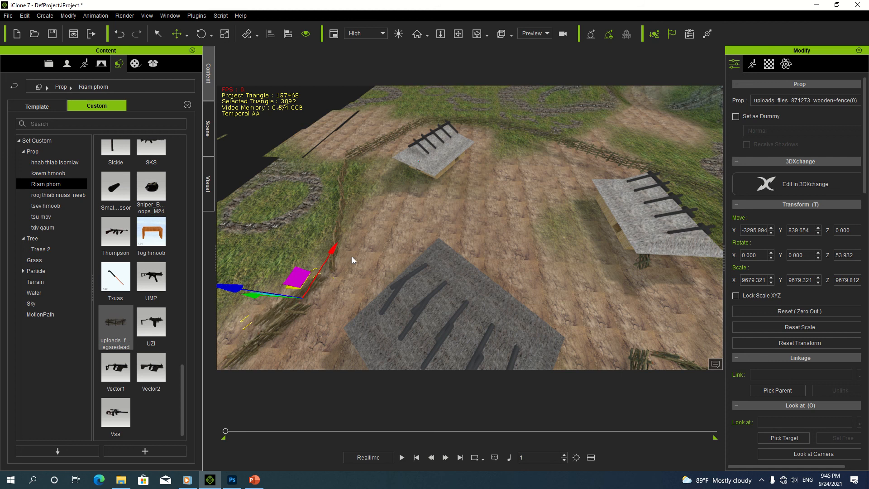
pyautogui.press('e')
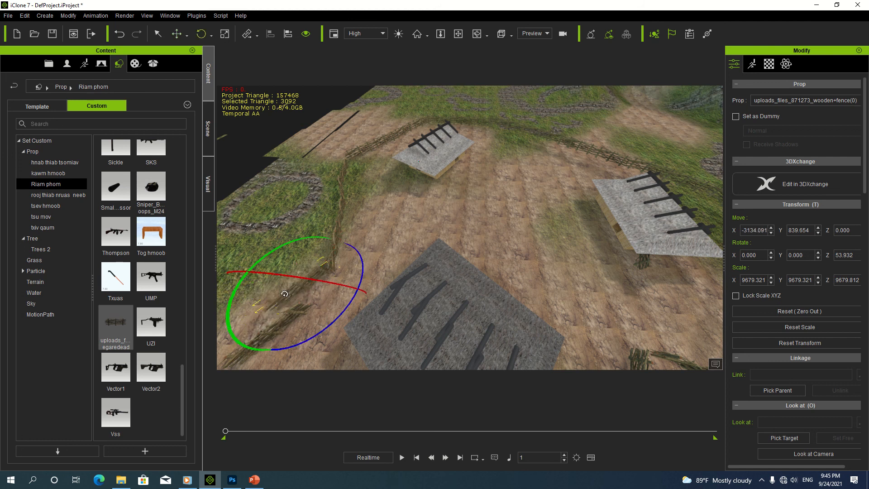
pyautogui.moveTo(297, 343); pyautogui.dragTo(318, 341)
pyautogui.press('w')
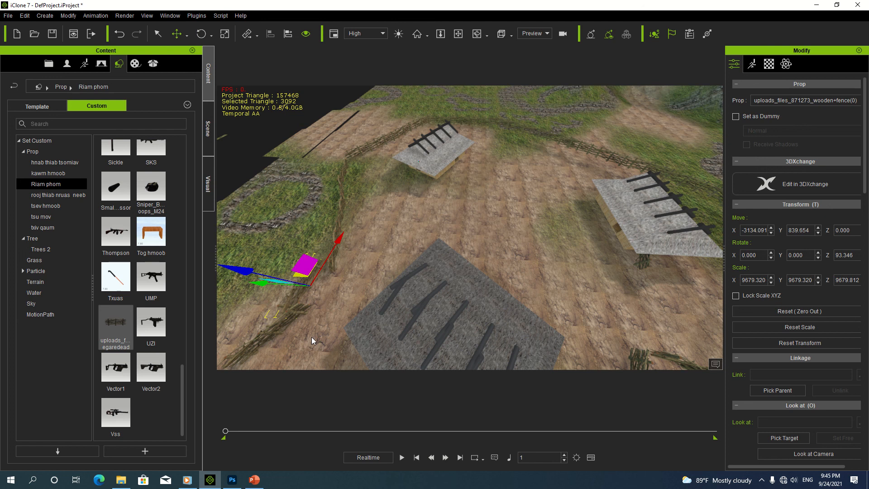
pyautogui.moveTo(259, 287); pyautogui.dragTo(272, 287)
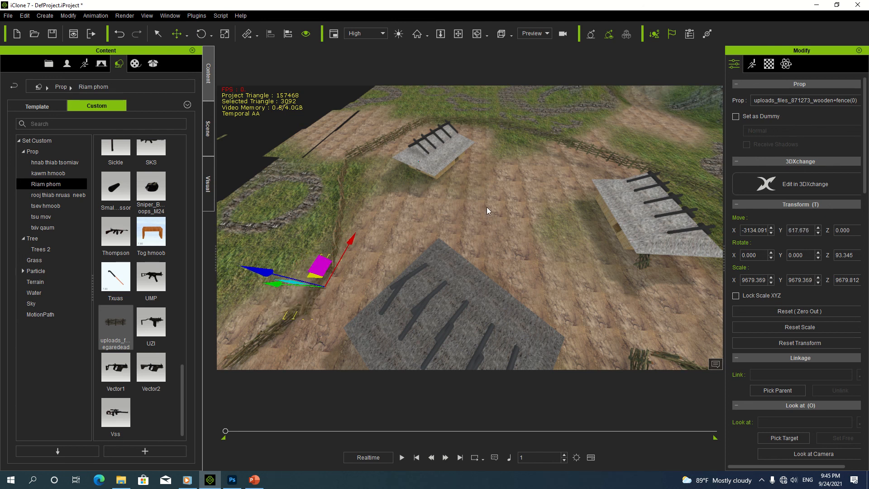
pyautogui.click(458, 34)
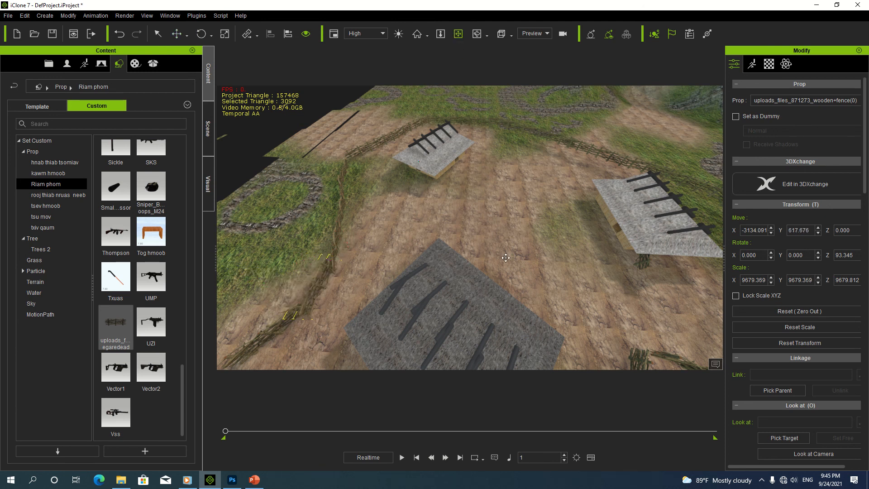
# Step: Delete the stray fence piece standing in front of the light-roofed house
pyautogui.moveTo(505, 295); pyautogui.dragTo(515, 256)
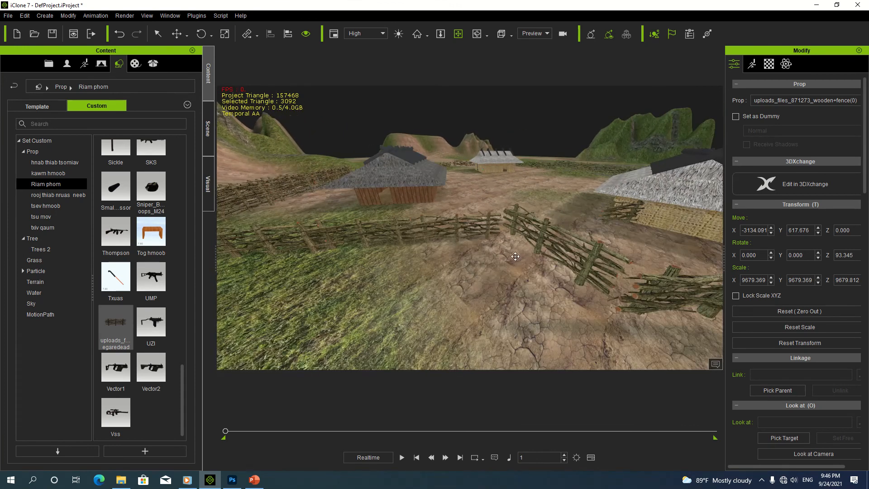
pyautogui.click(606, 214)
pyautogui.click(610, 216)
pyautogui.press('Delete')
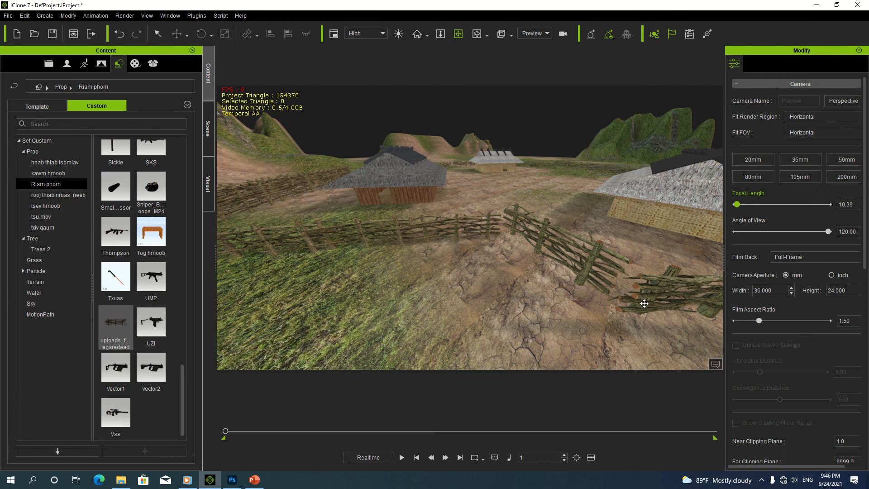
# Step: Rotate the end fence piece near the light-roofed house to Z -152.916 so it connects with the neighbouring row
pyautogui.click(644, 303)
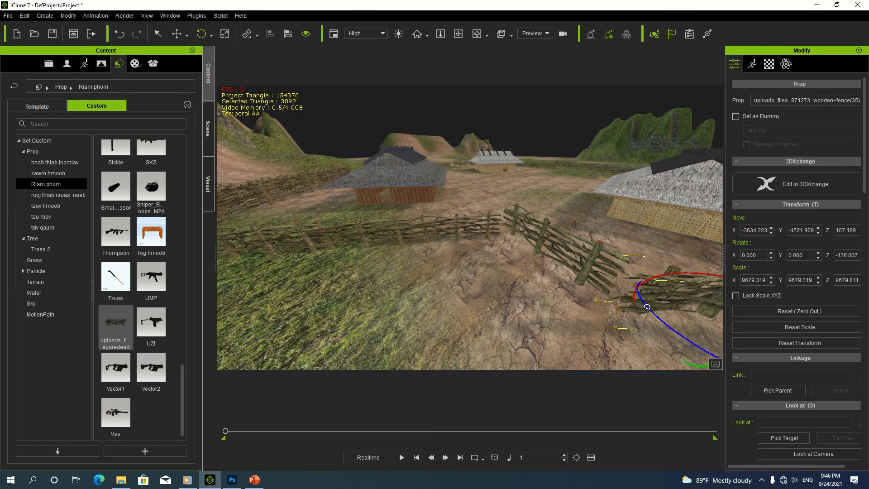
pyautogui.moveTo(646, 307); pyautogui.dragTo(640, 301)
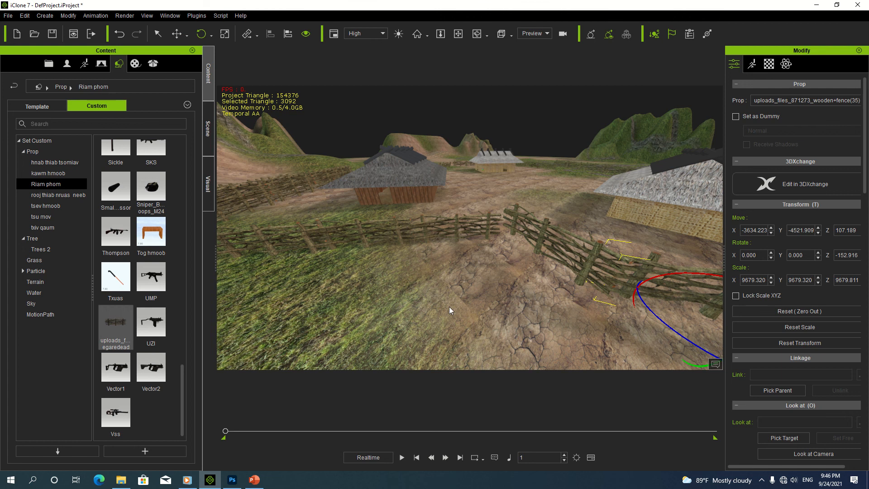
pyautogui.moveTo(435, 271)
pyautogui.mouseDown(button='right')
pyautogui.moveTo(433, 259)
pyautogui.moveTo(425, 278)
pyautogui.moveTo(411, 277)
pyautogui.moveTo(423, 283)
pyautogui.mouseUp(button='right')
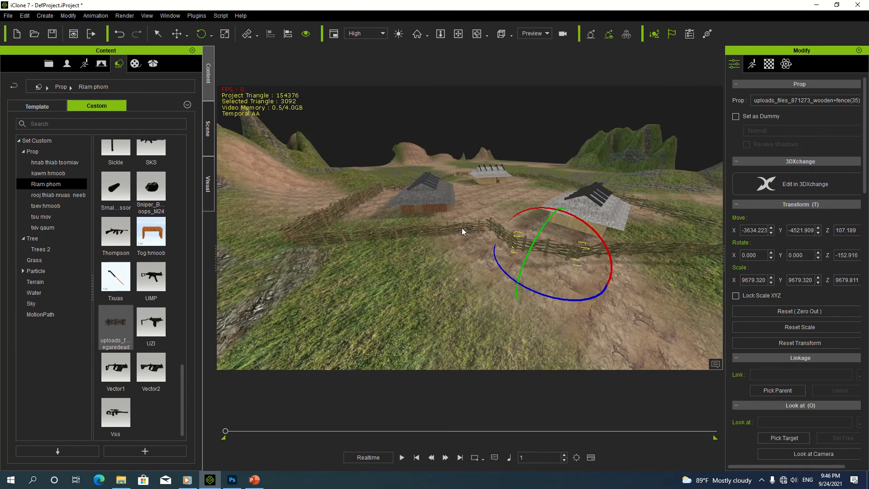
# Step: Delete the rotated connecting fence piece to open an entrance gap in the enclosure
pyautogui.click(458, 34)
pyautogui.moveTo(398, 235); pyautogui.dragTo(421, 260)
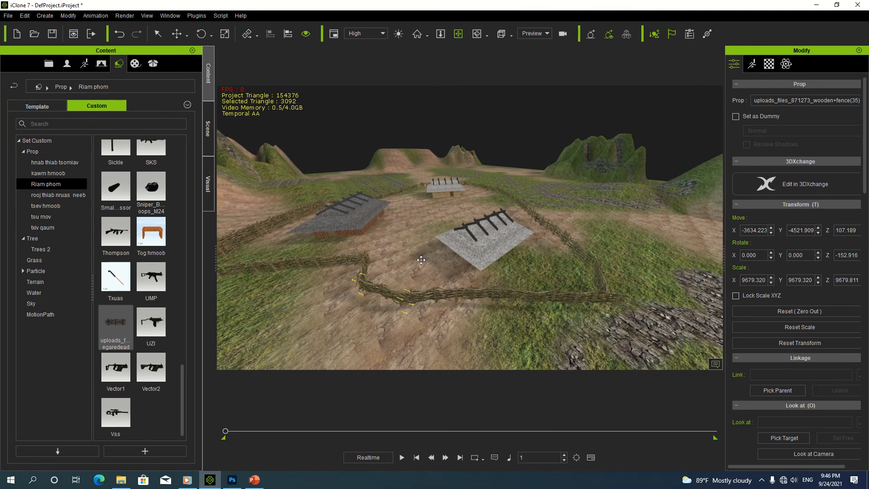
pyautogui.click(378, 288)
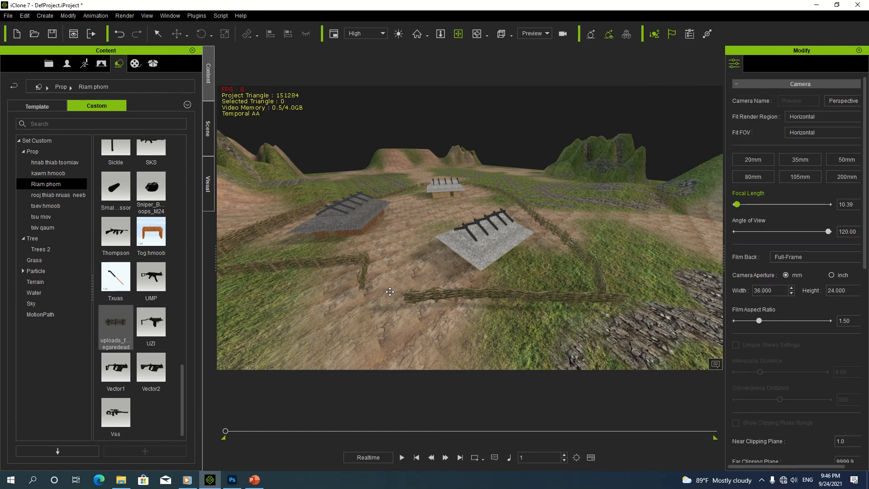
# Step: Move the fence piece beside the entrance gap to X -3812.108, Y -3860.320 and lower it to Z 65.522
pyautogui.moveTo(402, 235); pyautogui.dragTo(486, 253)
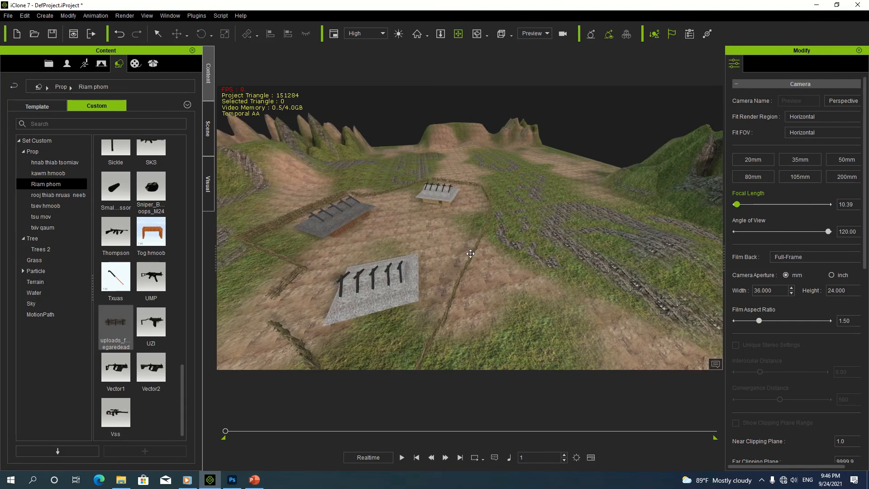
pyautogui.moveTo(418, 219)
pyautogui.mouseDown()
pyautogui.moveTo(404, 240)
pyautogui.moveTo(427, 208)
pyautogui.moveTo(423, 190)
pyautogui.moveTo(427, 214)
pyautogui.mouseUp()
pyautogui.moveTo(430, 209); pyautogui.dragTo(437, 209, button='right')
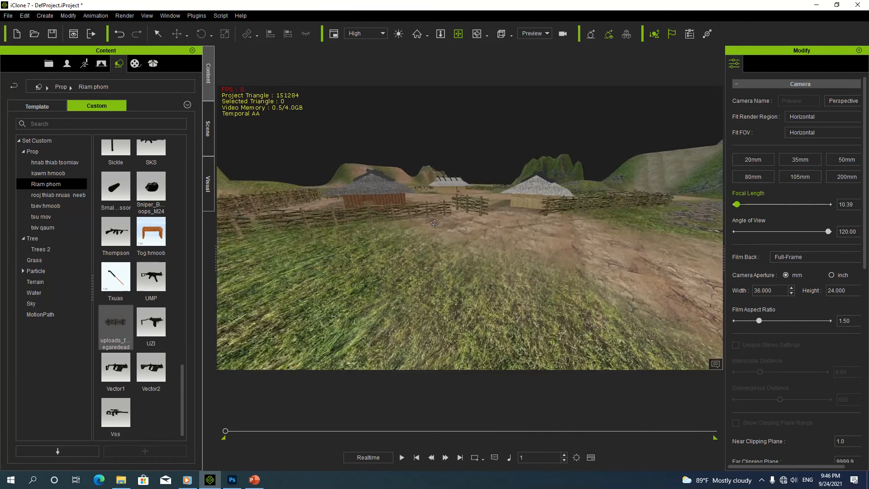
pyautogui.moveTo(436, 209); pyautogui.dragTo(451, 225)
pyautogui.click(453, 225)
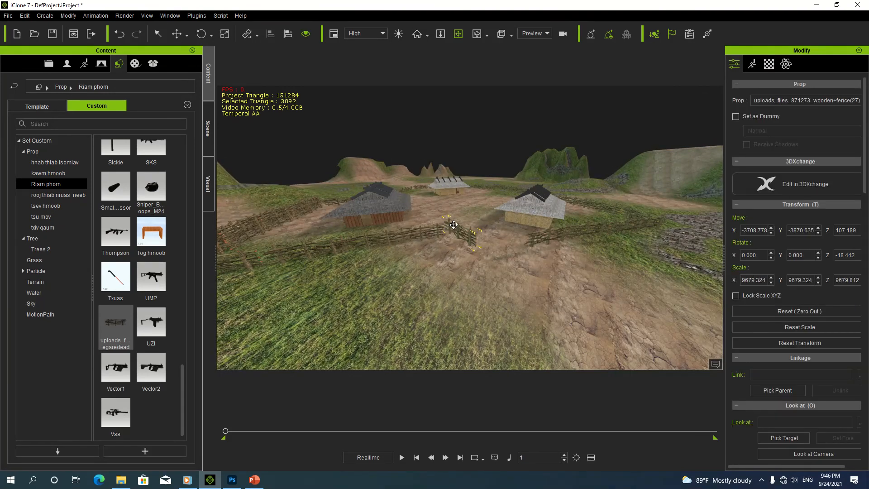
pyautogui.press('e')
pyautogui.press('w')
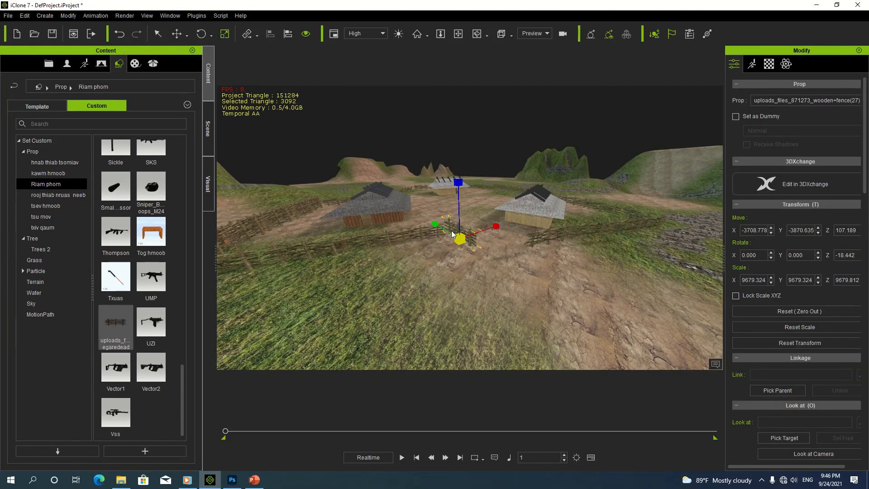
pyautogui.moveTo(458, 229)
pyautogui.mouseDown()
pyautogui.moveTo(370, 189)
pyautogui.moveTo(380, 246)
pyautogui.moveTo(455, 215)
pyautogui.moveTo(434, 237)
pyautogui.moveTo(454, 230)
pyautogui.mouseUp()
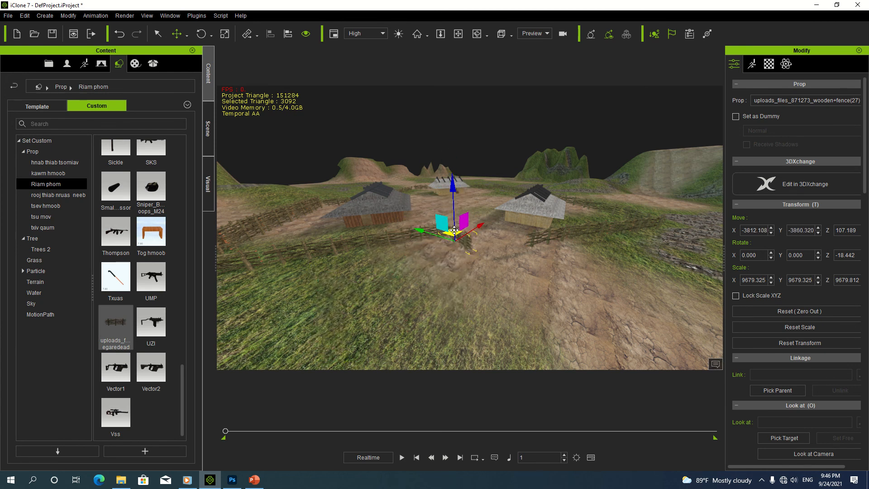
pyautogui.moveTo(453, 182); pyautogui.dragTo(455, 185)
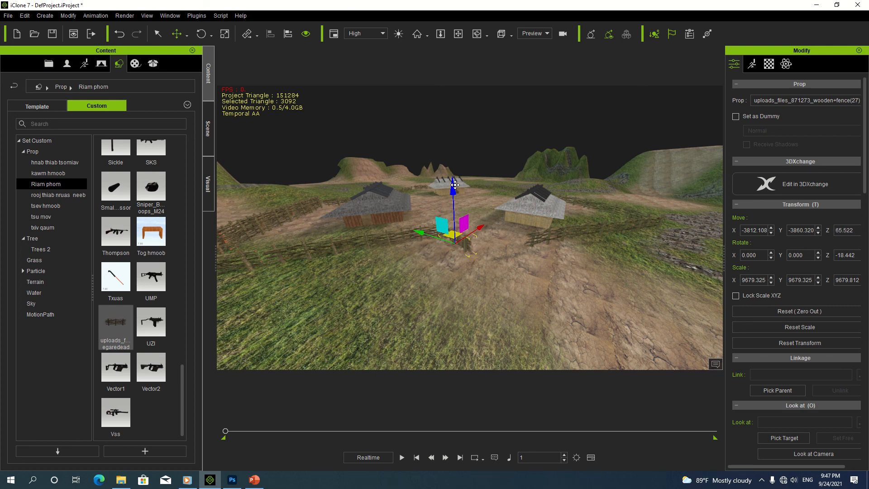
pyautogui.click(433, 271)
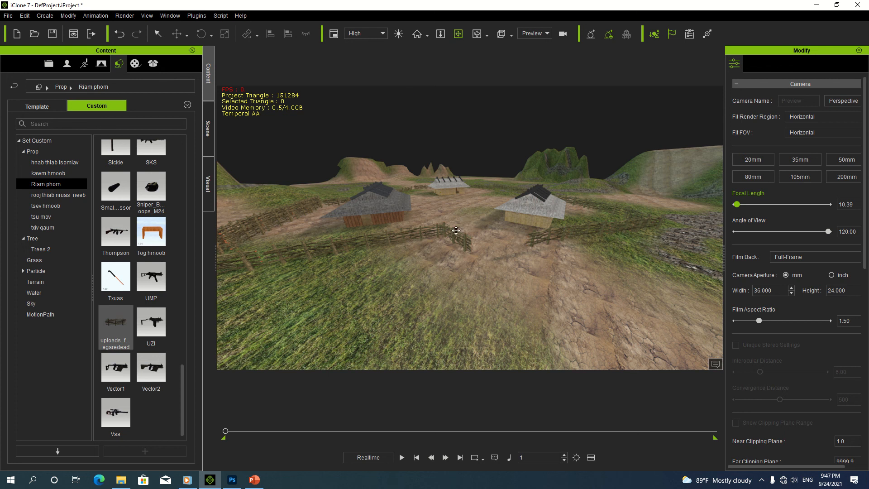
# Step: Apply the first clear-day template sky (00) to the scene and view the fenced houses beneath it
pyautogui.moveTo(455, 230); pyautogui.dragTo(452, 275, button='right')
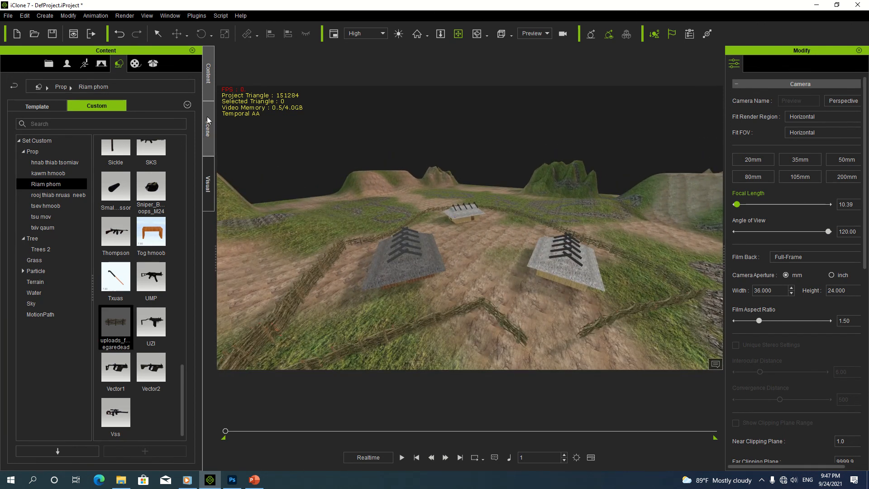
pyautogui.click(98, 66)
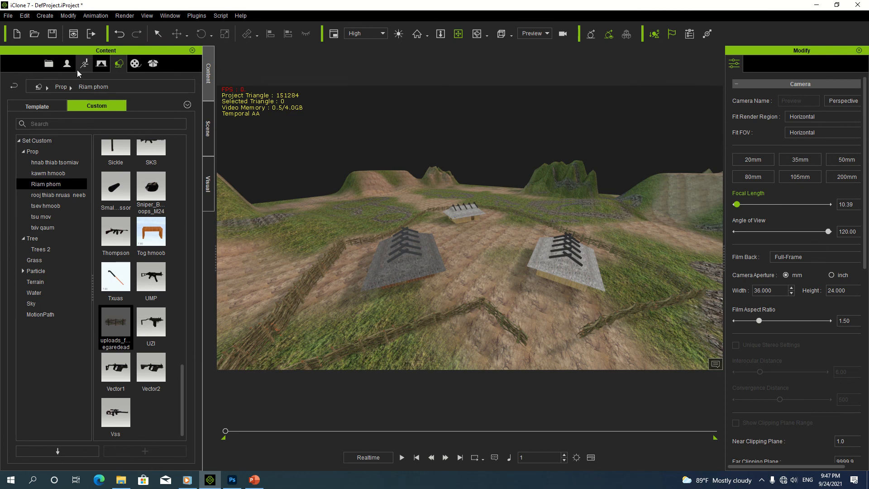
pyautogui.click(48, 107)
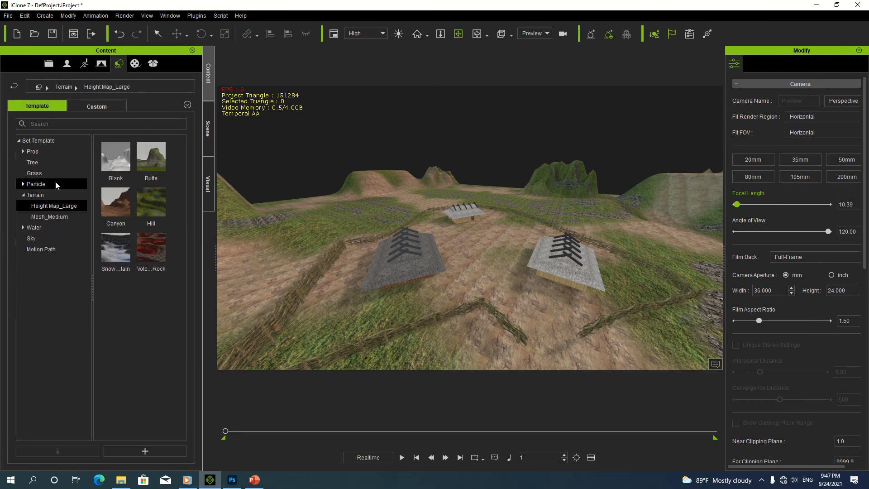
pyautogui.click(48, 239)
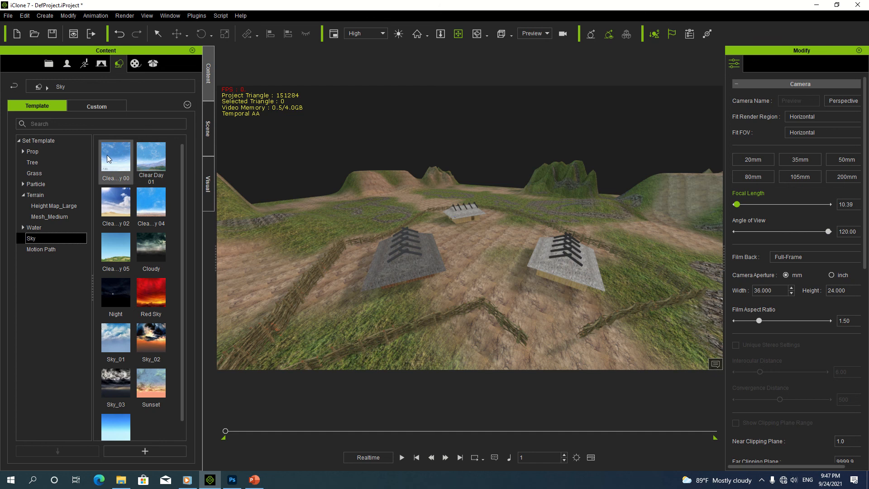
pyautogui.doubleClick(107, 155)
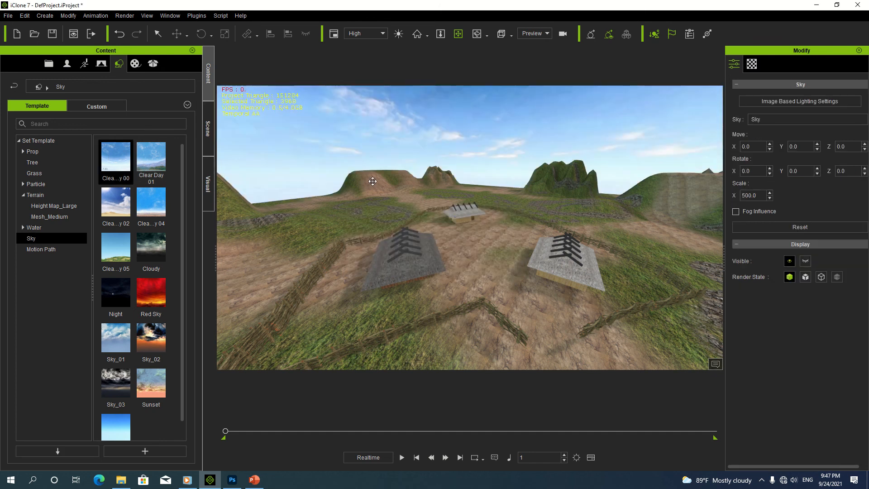
pyautogui.moveTo(372, 181); pyautogui.dragTo(499, 208)
pyautogui.moveTo(466, 3)
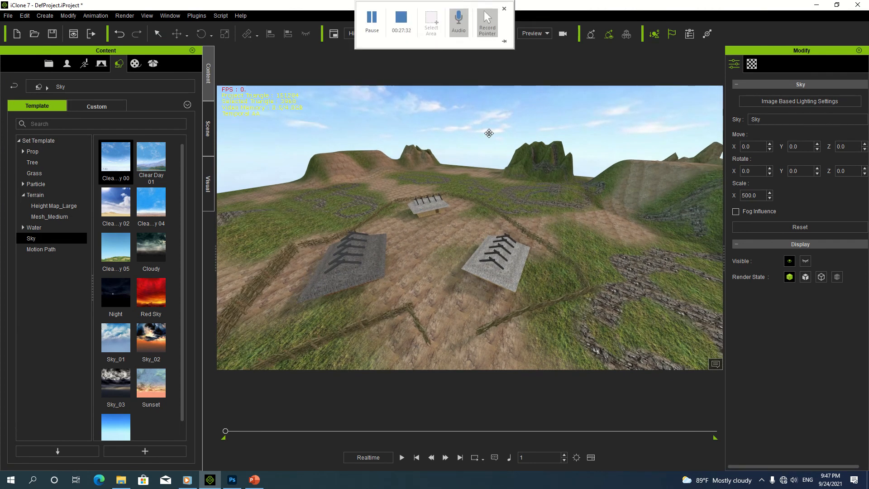
pyautogui.moveTo(494, 188)
pyautogui.mouseDown()
pyautogui.moveTo(484, 186)
pyautogui.moveTo(508, 162)
pyautogui.moveTo(498, 168)
pyautogui.moveTo(499, 191)
pyautogui.mouseUp()
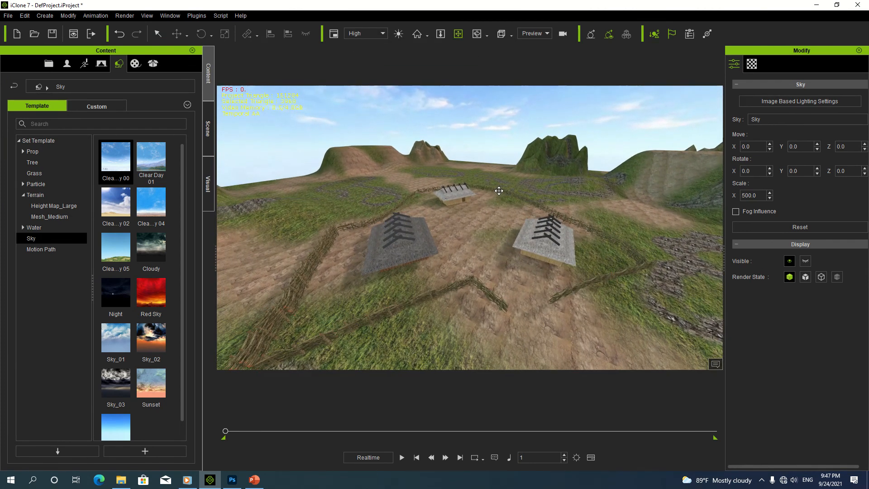
pyautogui.moveTo(448, 169); pyautogui.dragTo(496, 168)
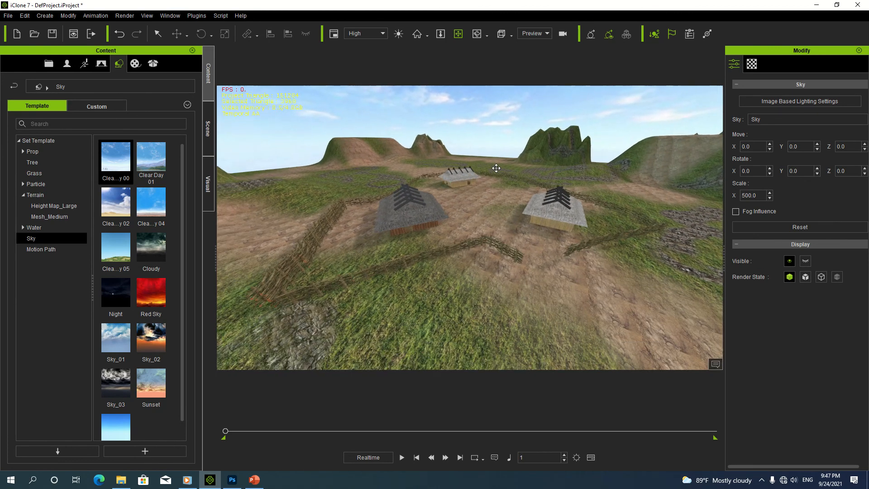
# Step: Place a EuropeanBeech_Winter template tree on the grass behind the dark-roofed house, at X -3607.471, Y 3261.111, Z 170.629
pyautogui.click(86, 106)
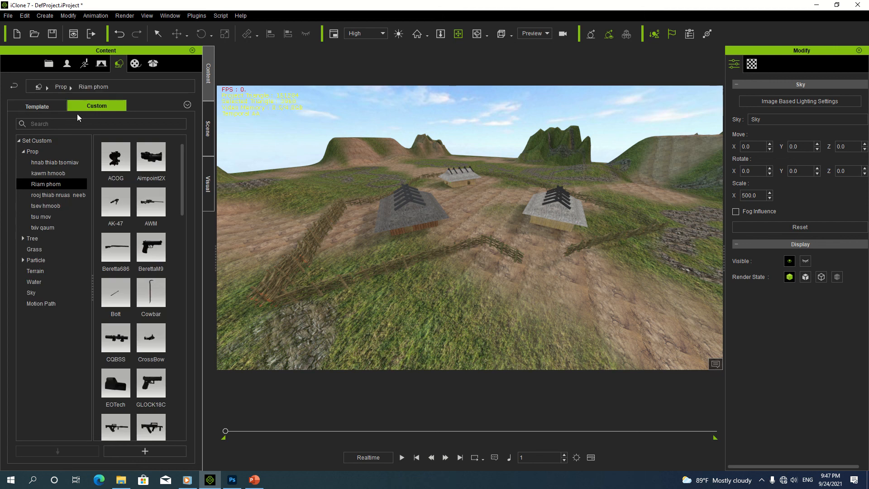
pyautogui.click(34, 107)
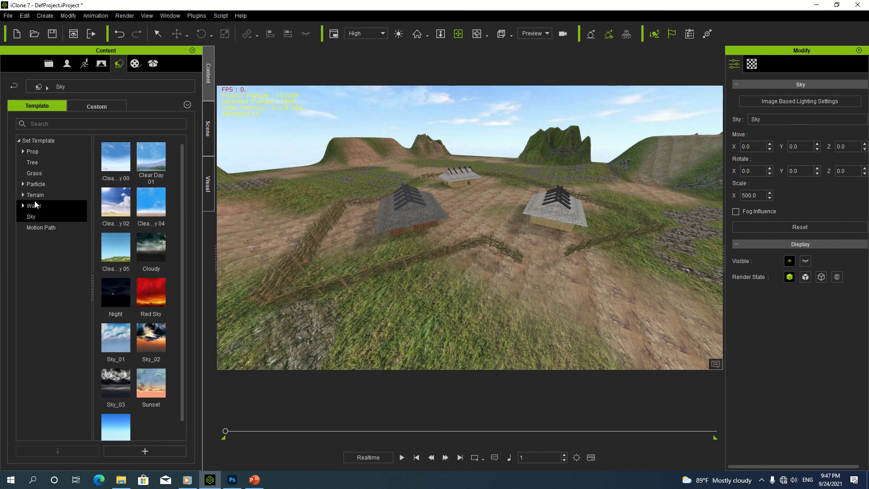
pyautogui.click(31, 163)
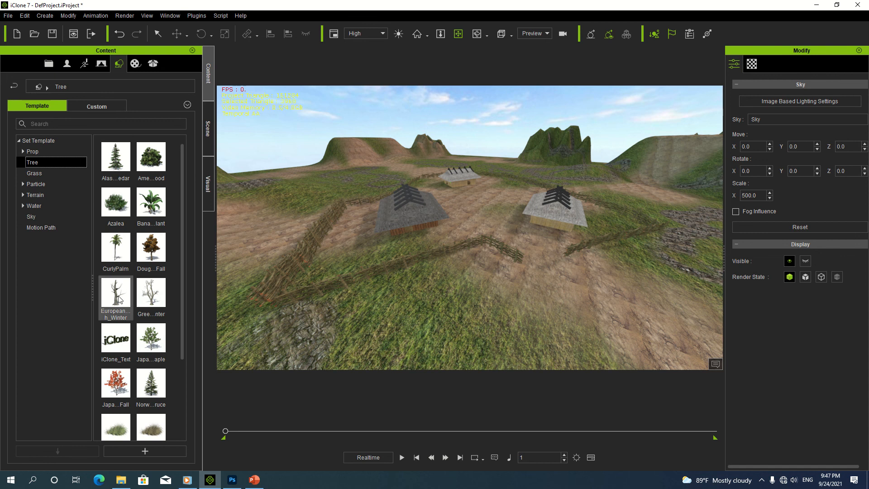
pyautogui.moveTo(119, 299); pyautogui.dragTo(322, 189)
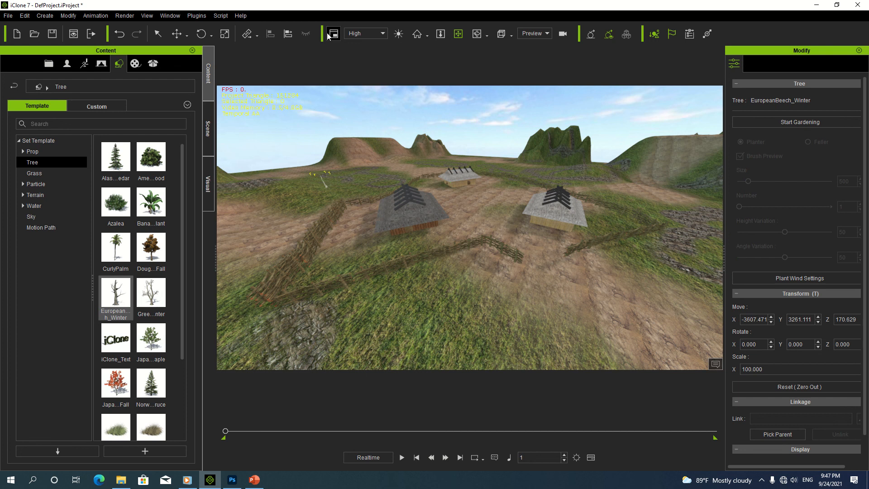
pyautogui.click(225, 34)
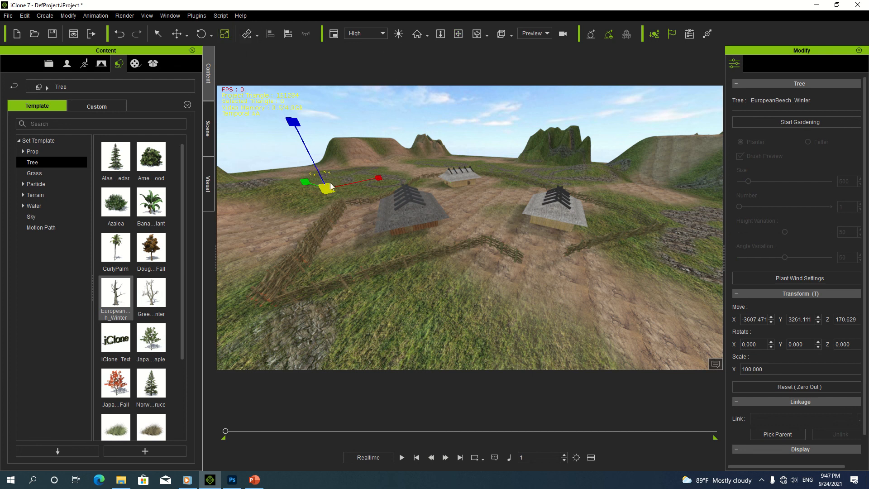
pyautogui.click(298, 215)
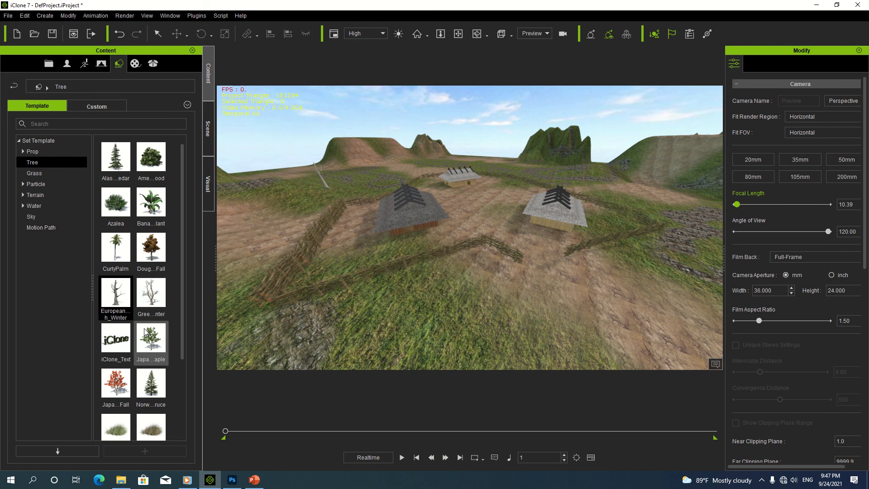
# Step: Place a Date Palm_Cluster A from the custom tree library outside the fence by the light-roofed house, at X -1839.559, Y -6778.922
pyautogui.scroll(-3, 145, 332)
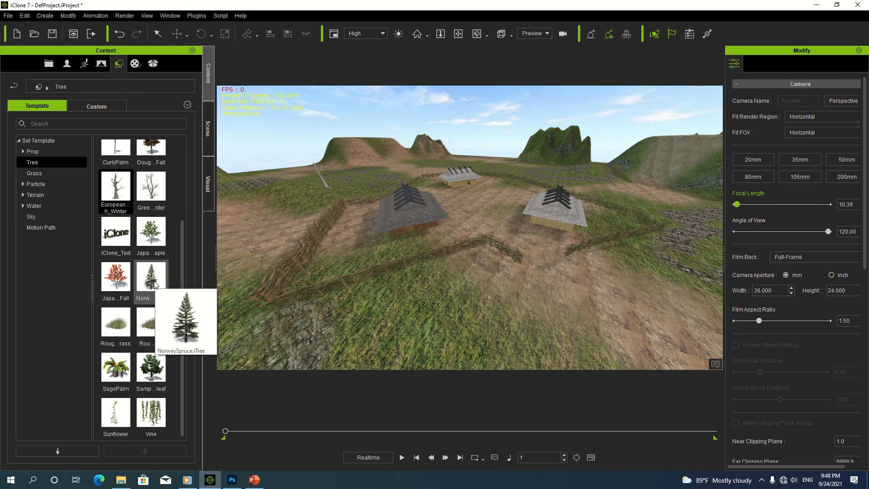
pyautogui.click(104, 106)
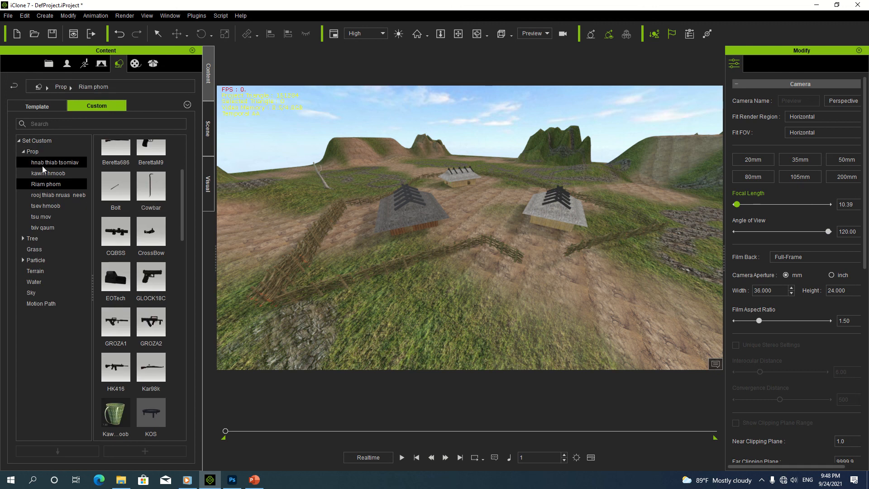
pyautogui.click(23, 238)
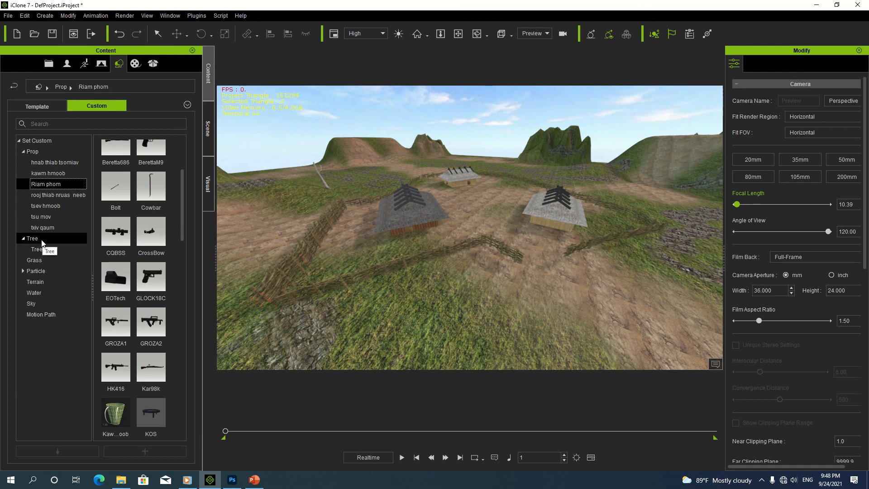
pyautogui.click(44, 239)
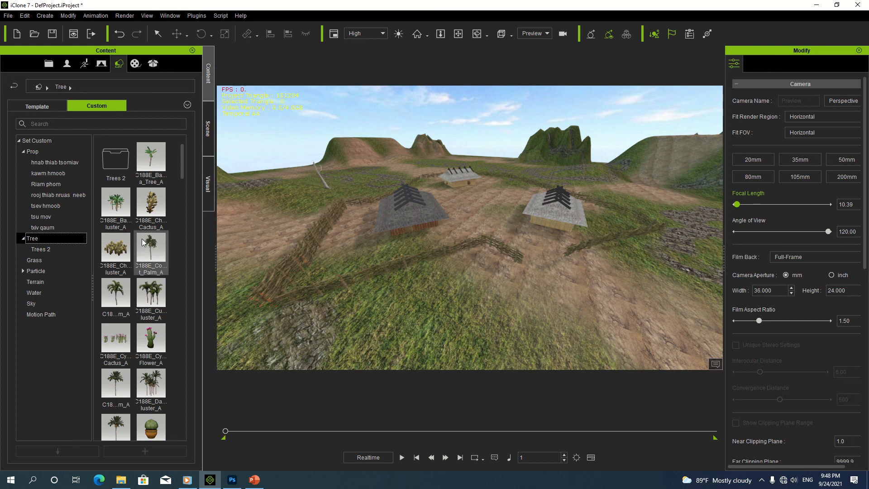
pyautogui.scroll(-3, 142, 242)
pyautogui.moveTo(145, 233); pyautogui.dragTo(679, 246)
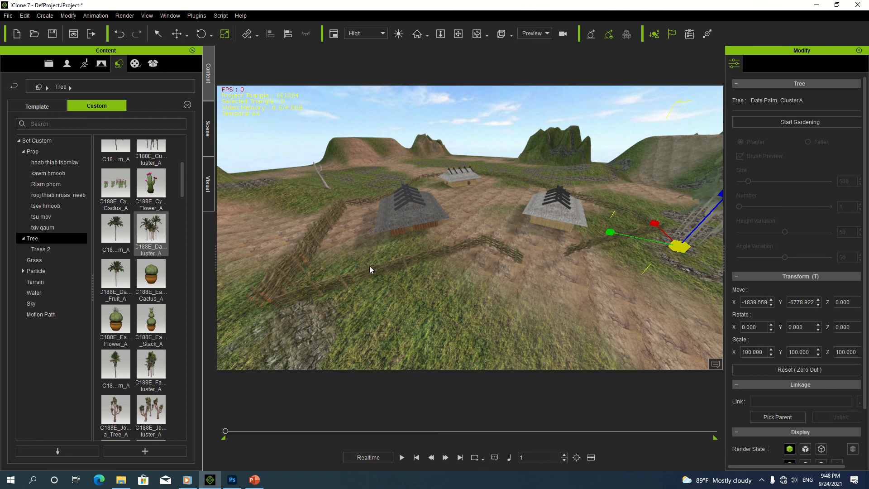
pyautogui.press('e')
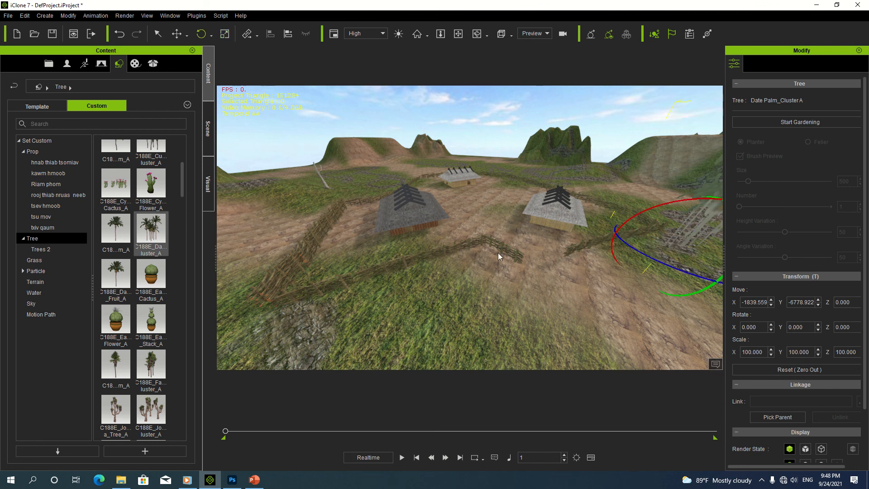
pyautogui.click(458, 34)
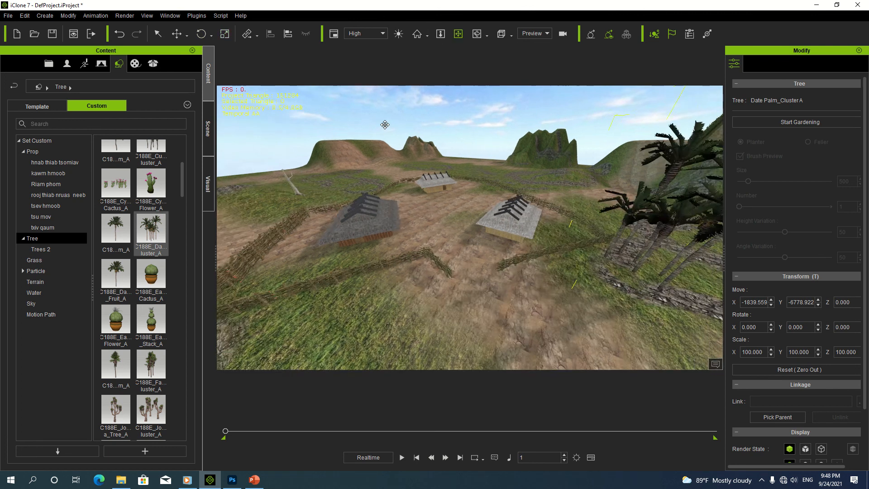
# Step: Place a Date Palm_Fruit A at X 4341.900, Y -4212.750 and garden groves of it outside the fence with brush size 2334 and number 20
pyautogui.moveTo(460, 115); pyautogui.dragTo(421, 147)
pyautogui.moveTo(116, 273); pyautogui.dragTo(541, 180)
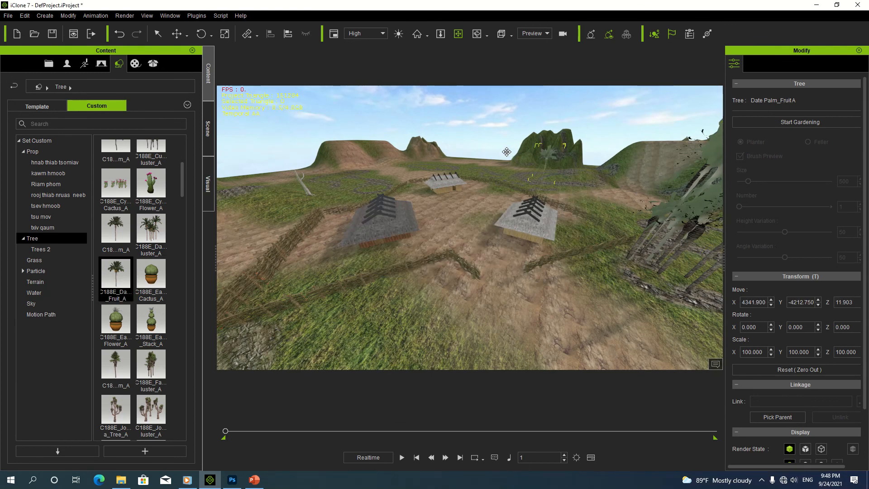
pyautogui.click(775, 123)
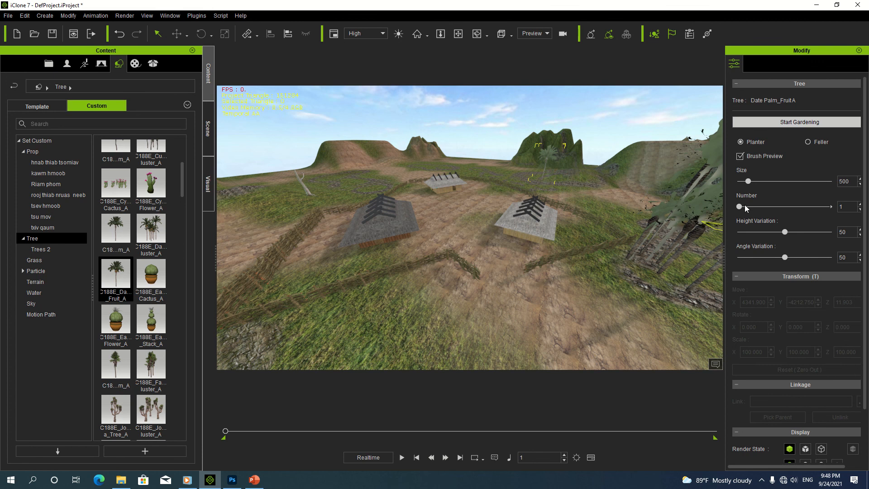
pyautogui.moveTo(777, 180); pyautogui.dragTo(784, 181)
pyautogui.moveTo(740, 206); pyautogui.dragTo(775, 206)
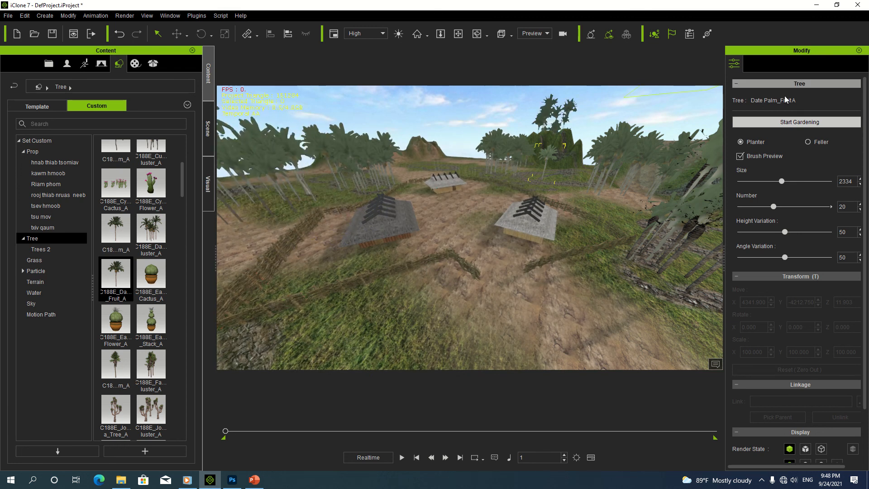
pyautogui.click(802, 123)
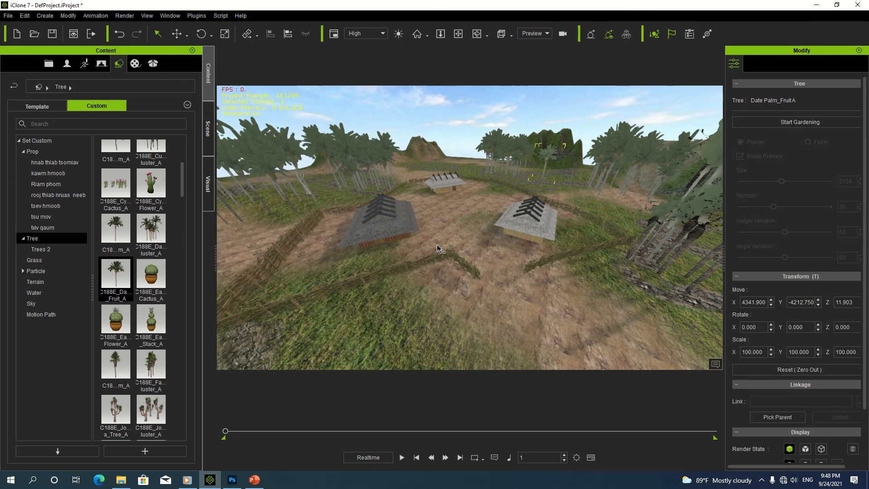
pyautogui.click(439, 232)
# Step: Place a Carolina_Buckthorn_A at X 340.662, Y -6777.867 and garden clumps outside the fence with brush size 1385 and number 15
pyautogui.scroll(-5, 102, 281)
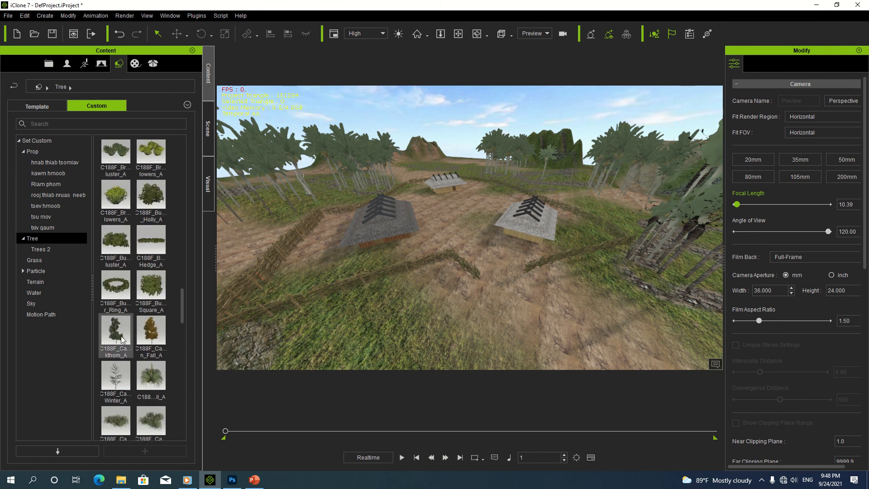
pyautogui.moveTo(121, 338); pyautogui.dragTo(617, 218)
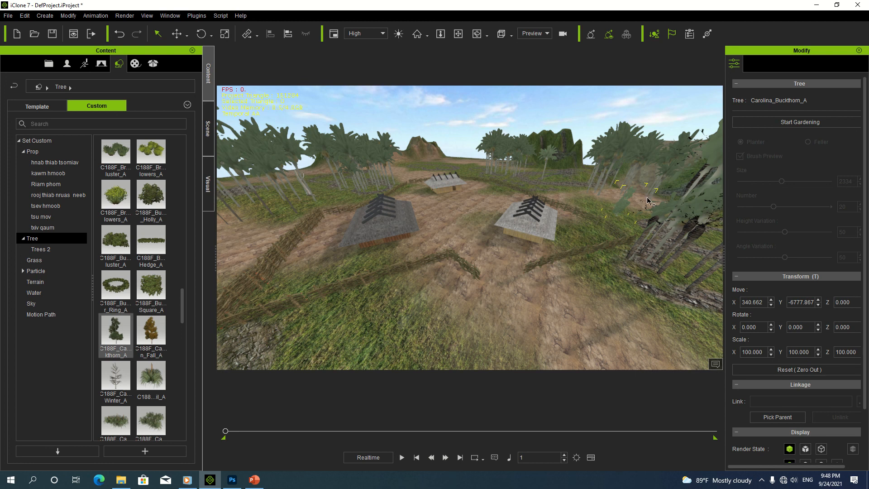
pyautogui.click(789, 123)
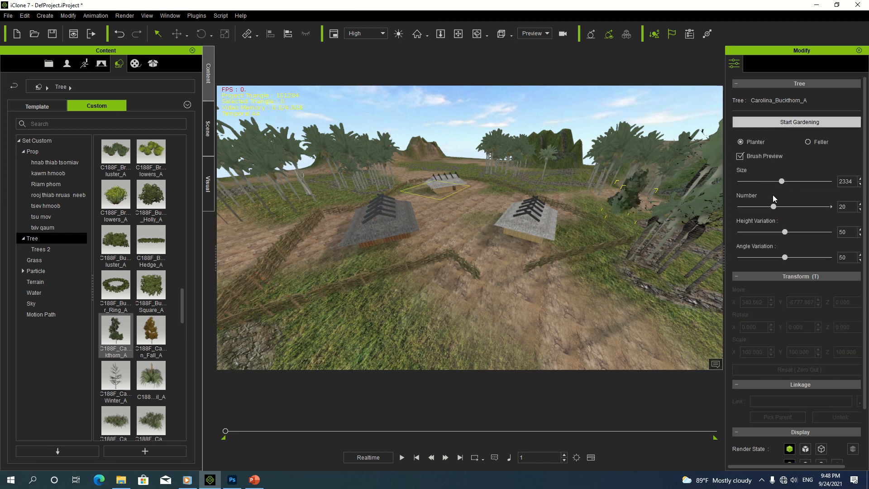
pyautogui.moveTo(781, 181)
pyautogui.mouseDown()
pyautogui.moveTo(764, 181)
pyautogui.moveTo(777, 206)
pyautogui.moveTo(765, 206)
pyautogui.mouseUp()
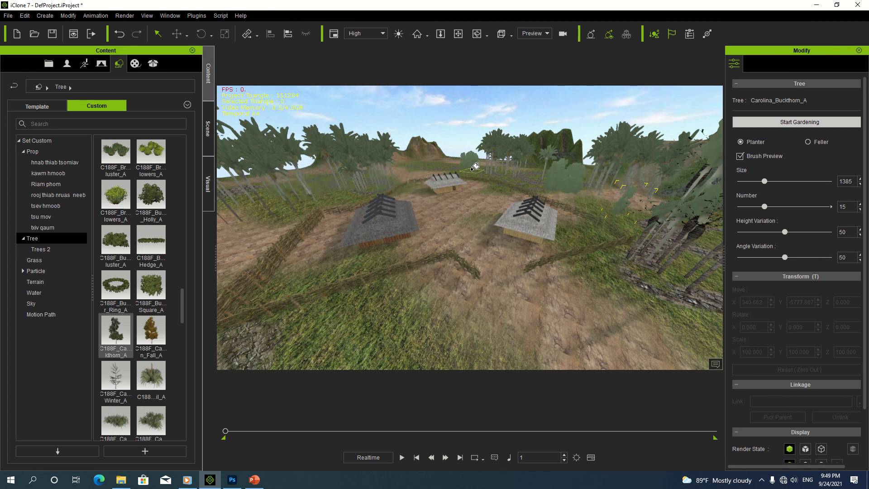
pyautogui.click(403, 326)
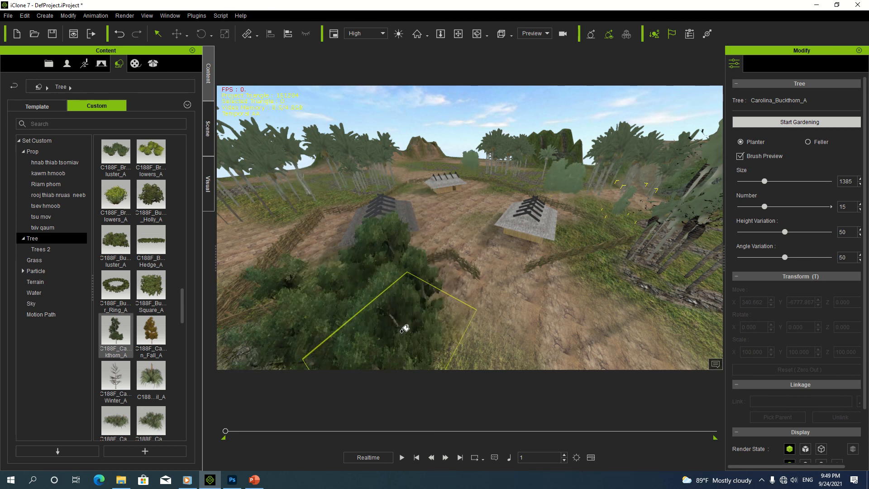
pyautogui.click(507, 172)
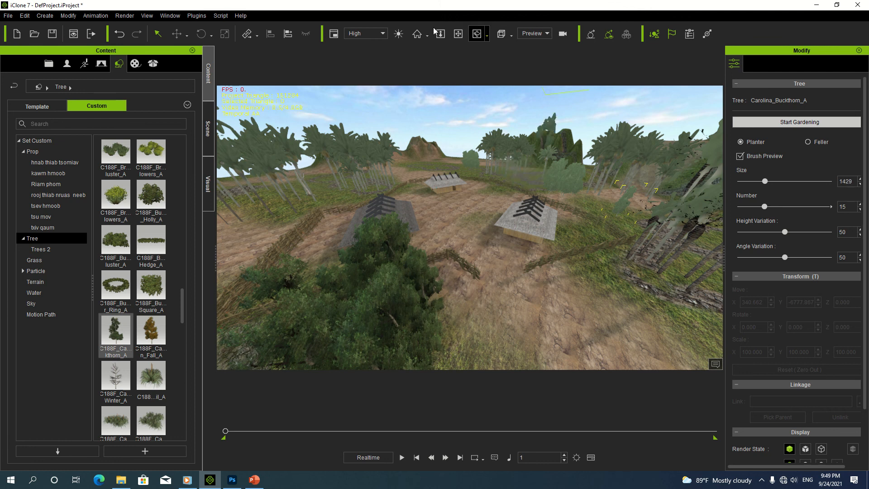
# Step: Collapse the Prop and Tree groups in the scene list and select the Butte terrain to view its settings
pyautogui.click(458, 37)
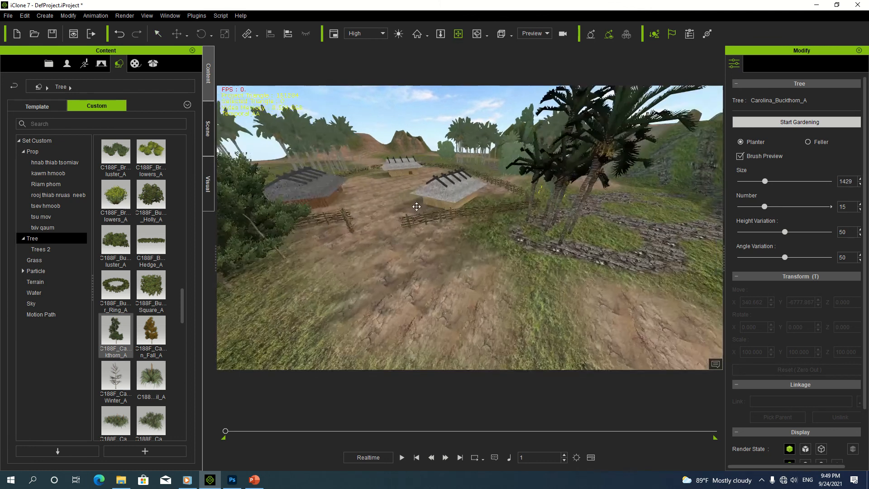
pyautogui.moveTo(411, 176); pyautogui.dragTo(439, 196)
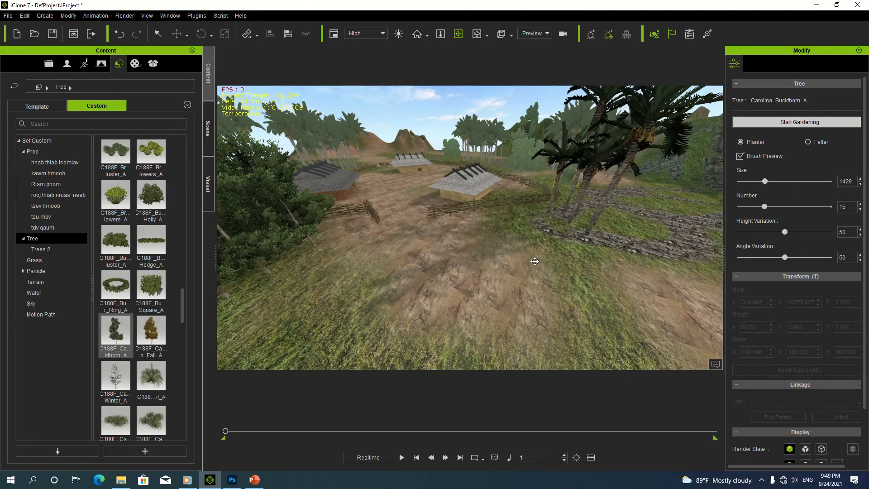
pyautogui.moveTo(534, 261); pyautogui.dragTo(536, 259)
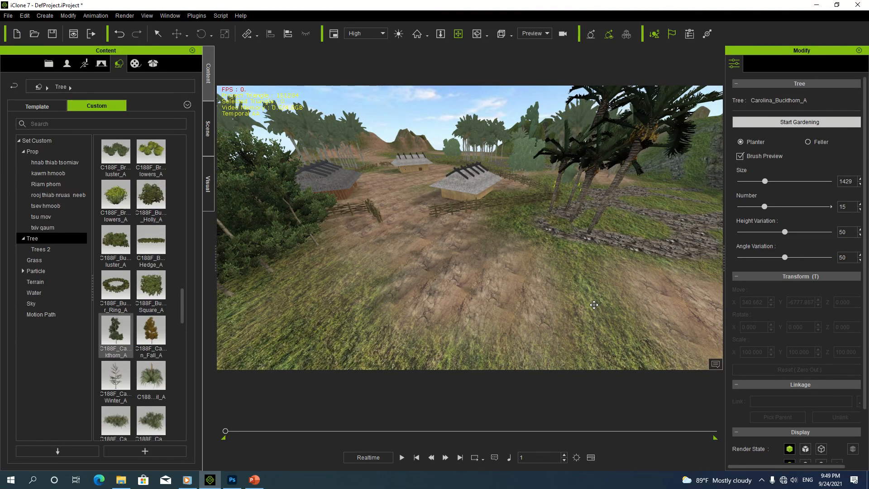
pyautogui.click(206, 113)
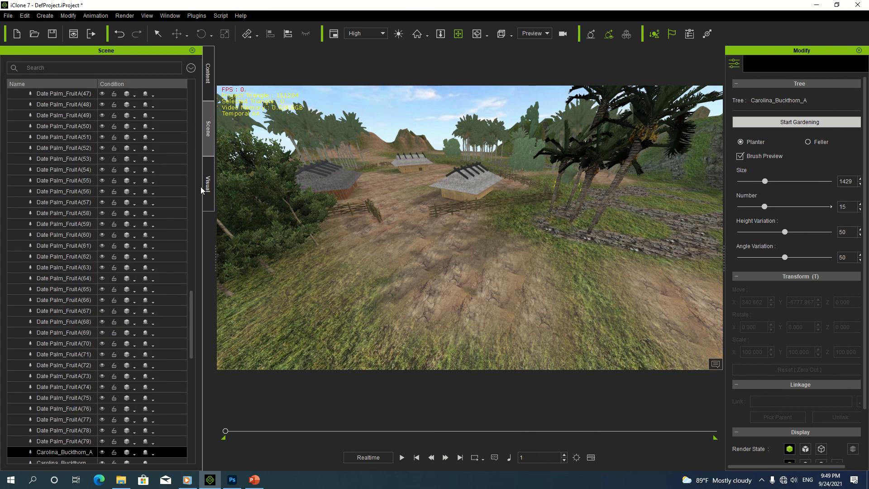
pyautogui.moveTo(190, 297); pyautogui.dragTo(183, 67)
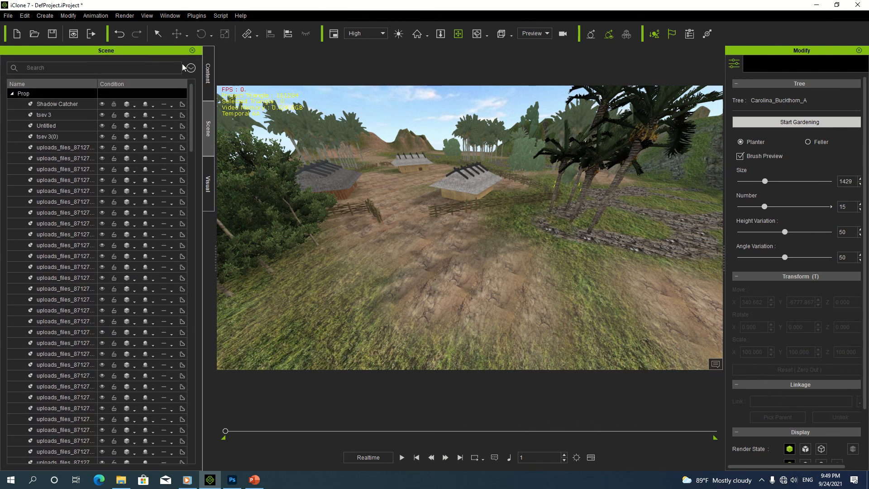
pyautogui.click(12, 94)
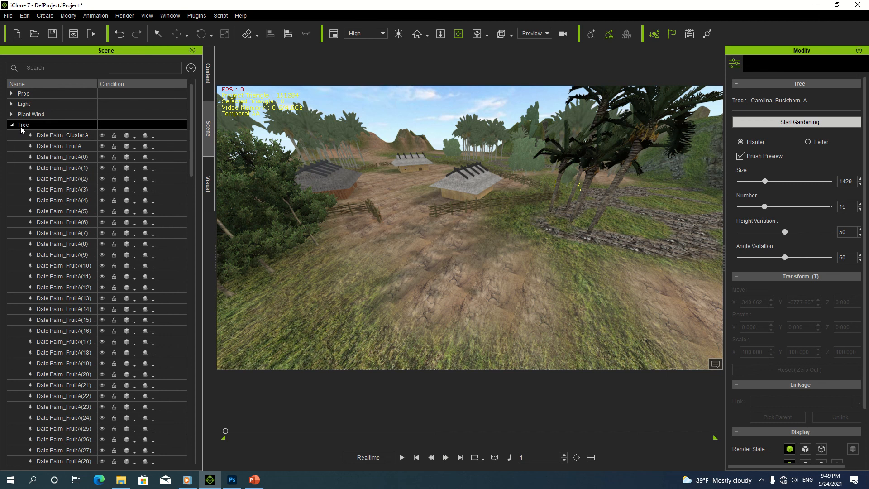
pyautogui.click(12, 125)
pyautogui.click(43, 145)
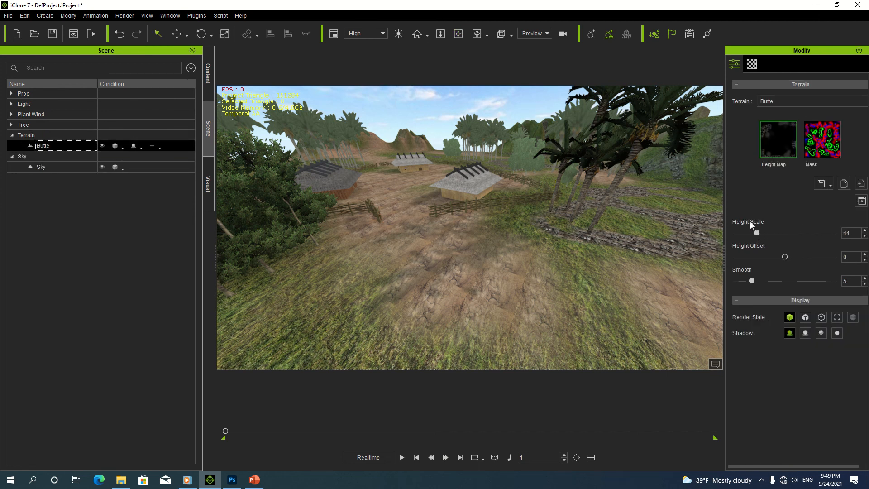
# Step: Set the preview camera's angle of view to 88.04
pyautogui.click(547, 200)
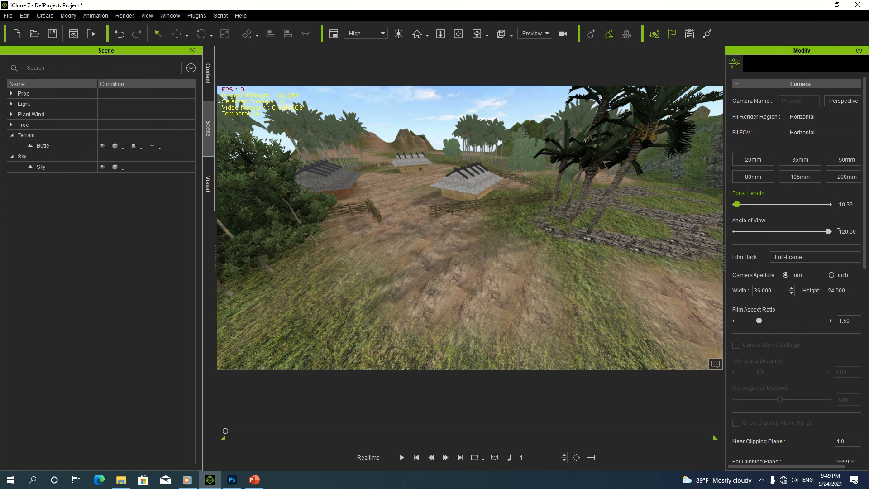
pyautogui.moveTo(827, 232); pyautogui.dragTo(803, 233)
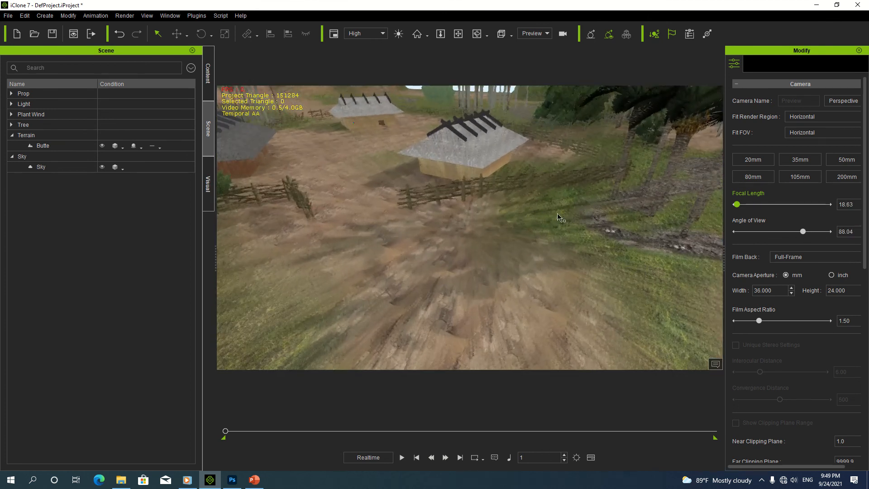
# Step: Examine the fenced houses, planted palms and shrubs, and surrounding mountains from several angles, including near ground level
pyautogui.click(459, 35)
pyautogui.moveTo(466, 168)
pyautogui.mouseDown()
pyautogui.moveTo(476, 180)
pyautogui.moveTo(495, 171)
pyautogui.moveTo(525, 185)
pyautogui.moveTo(329, 161)
pyautogui.moveTo(416, 191)
pyautogui.moveTo(457, 176)
pyautogui.moveTo(471, 142)
pyautogui.moveTo(460, 143)
pyautogui.moveTo(455, 257)
pyautogui.moveTo(336, 256)
pyautogui.moveTo(374, 243)
pyautogui.moveTo(328, 226)
pyautogui.moveTo(384, 203)
pyautogui.moveTo(333, 180)
pyautogui.moveTo(446, 181)
pyautogui.moveTo(444, 169)
pyautogui.moveTo(413, 168)
pyautogui.moveTo(455, 172)
pyautogui.moveTo(454, 211)
pyautogui.mouseUp()
pyautogui.rightClick(334, 181)
pyautogui.moveTo(348, 212); pyautogui.dragTo(483, 214, button='right')
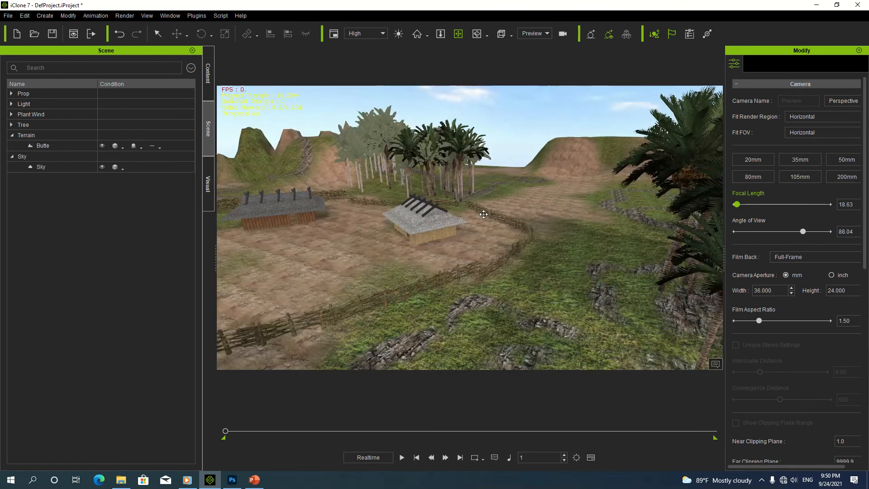
pyautogui.moveTo(432, 223); pyautogui.dragTo(458, 256, button='middle')
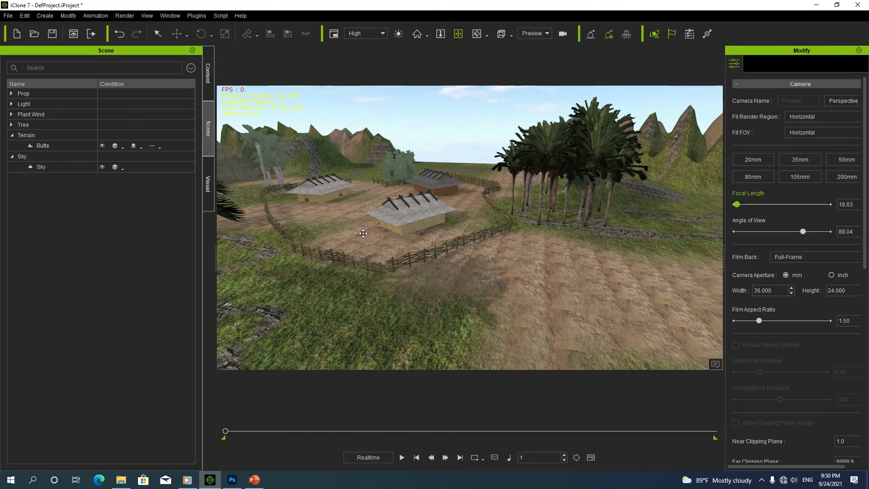
pyautogui.moveTo(363, 233); pyautogui.dragTo(444, 249, button='middle')
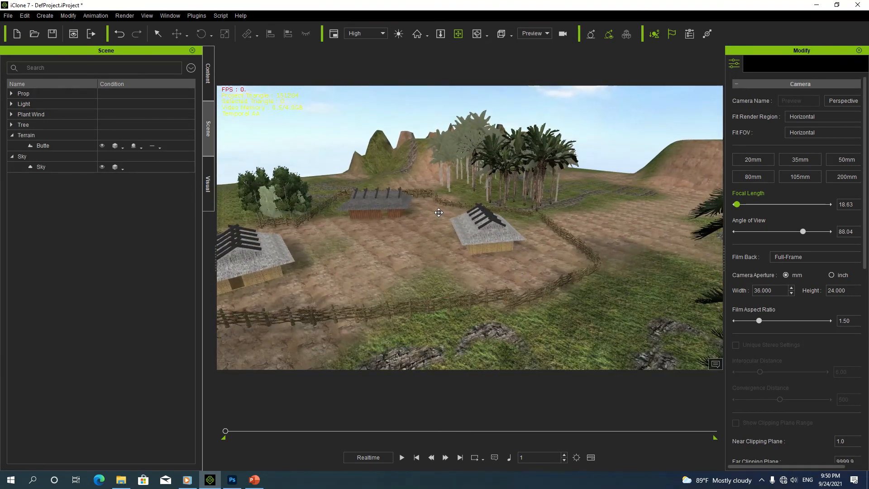
pyautogui.moveTo(443, 202); pyautogui.dragTo(471, 220, button='middle')
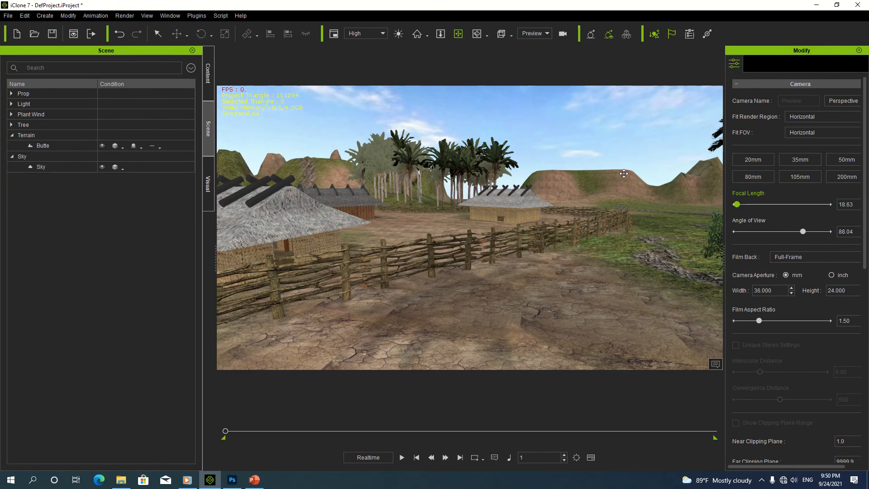
pyautogui.moveTo(468, 174); pyautogui.dragTo(445, 181, button='middle')
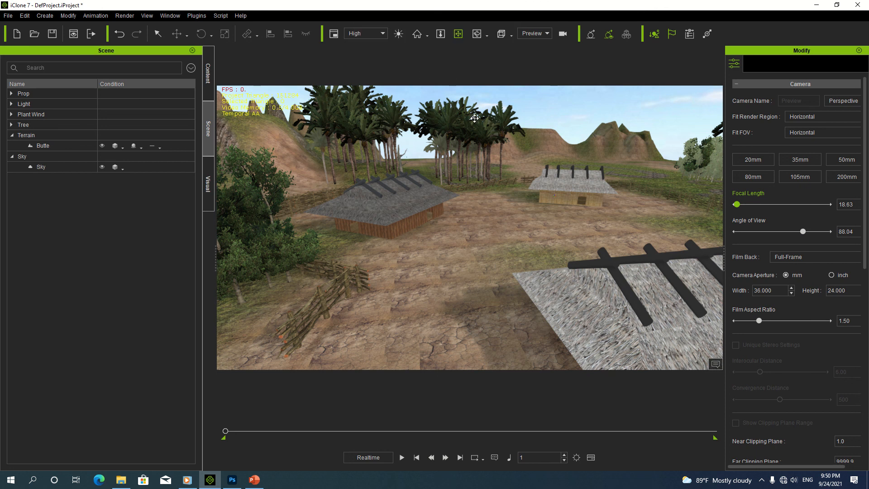
pyautogui.moveTo(464, 5)
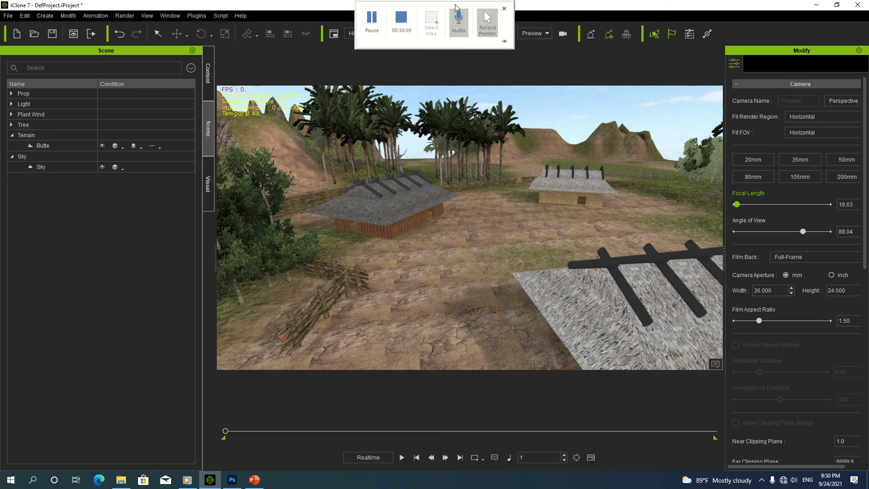